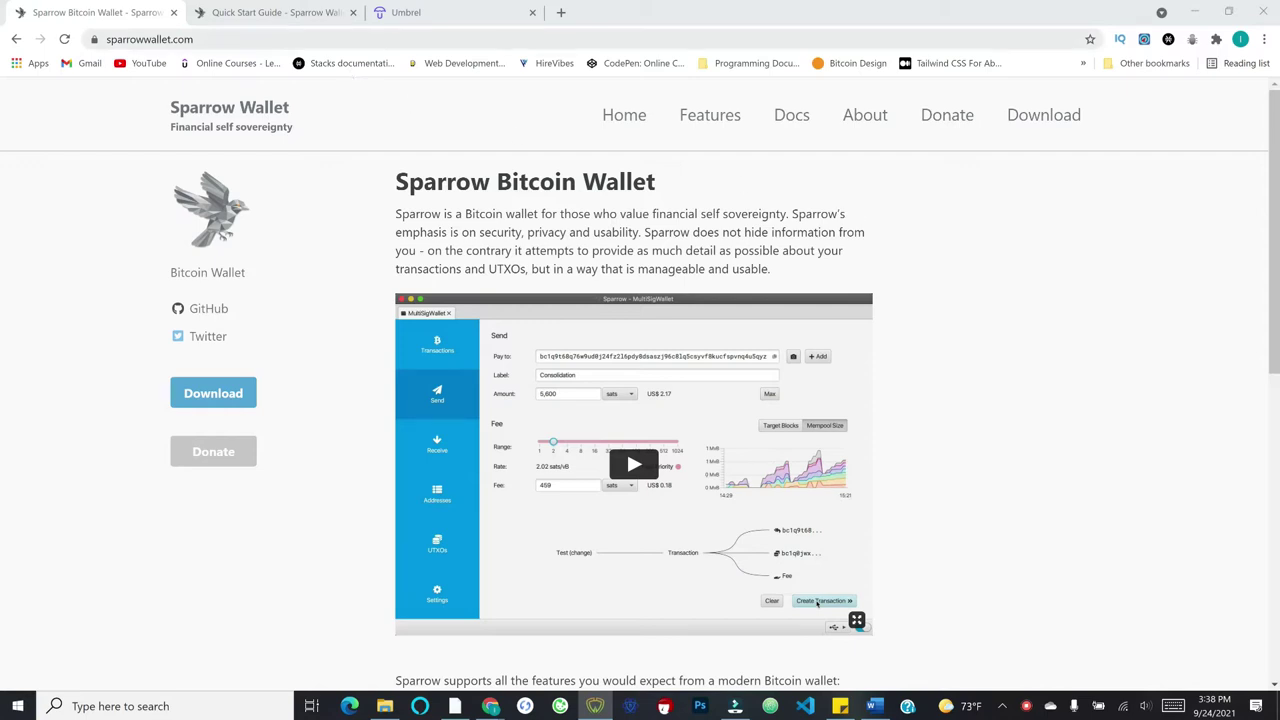
Step: Download Sparrow-1.5.0.exe, sparrow-1.5.0-manifest.txt and sparrow-1.5.0-manifest.txt.asc from the Sparrow Wallet download page
left_click(185, 42)
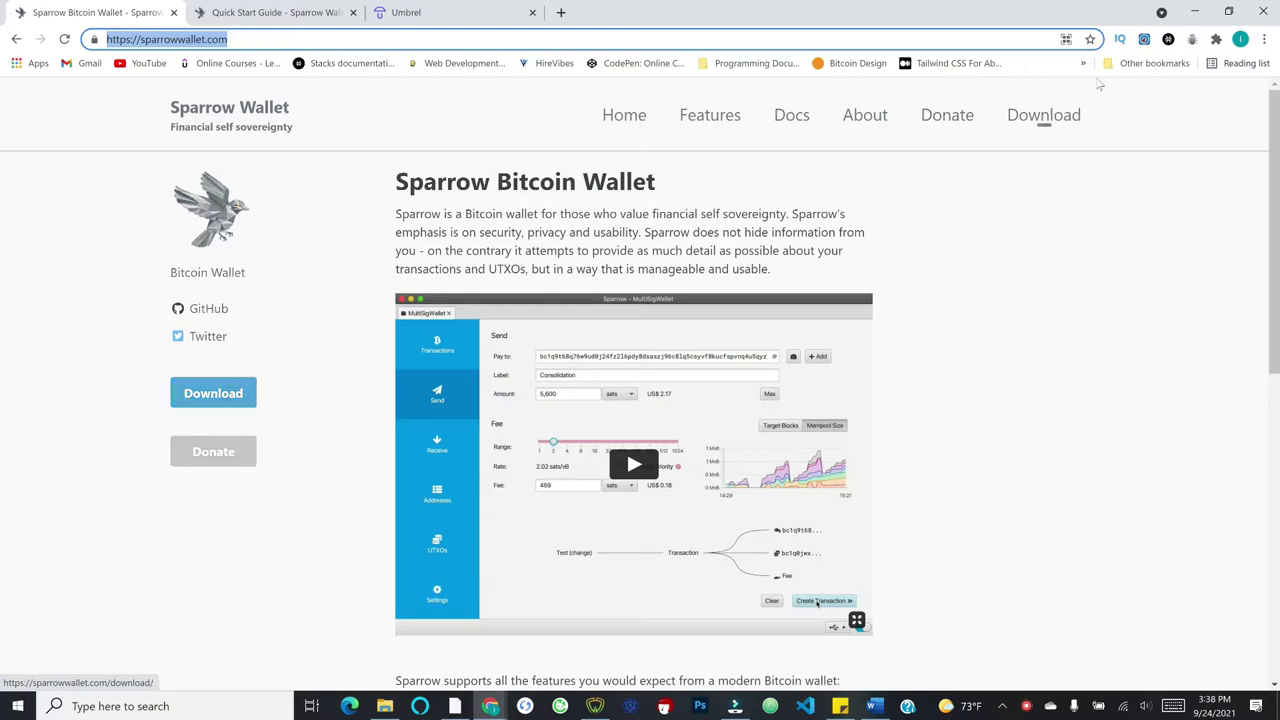
left_click(1050, 123)
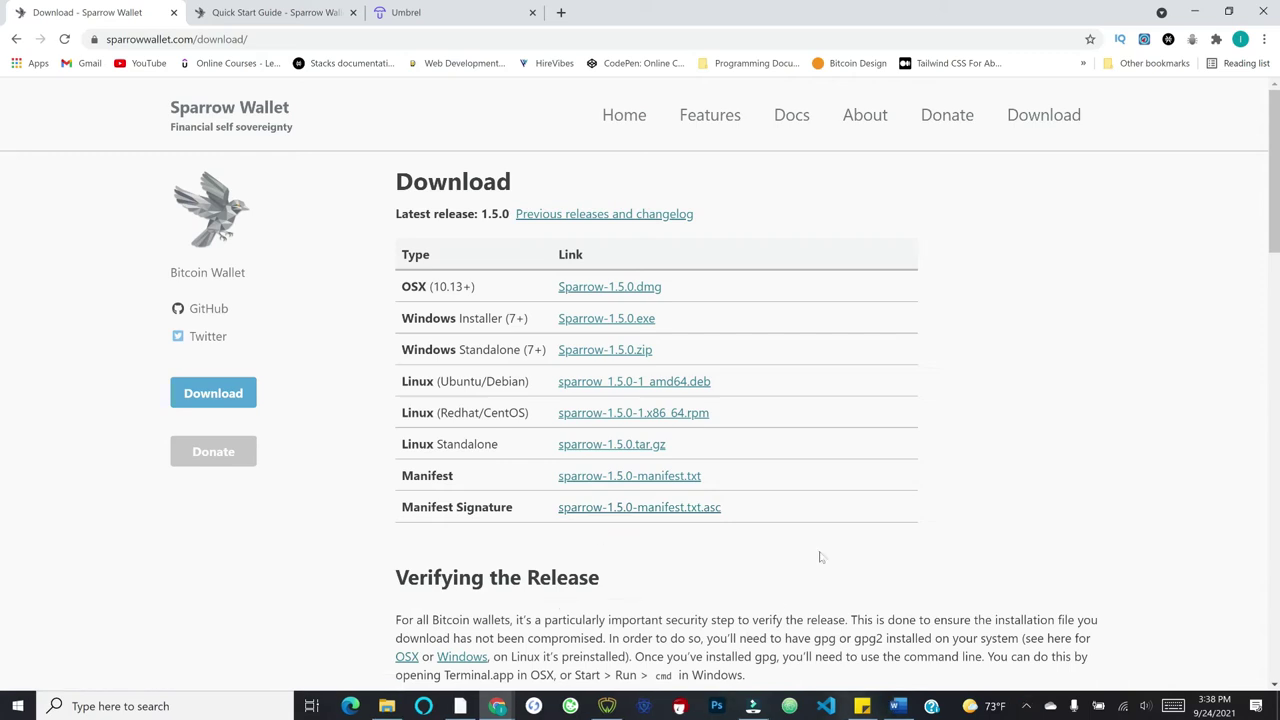
left_click(592, 320)
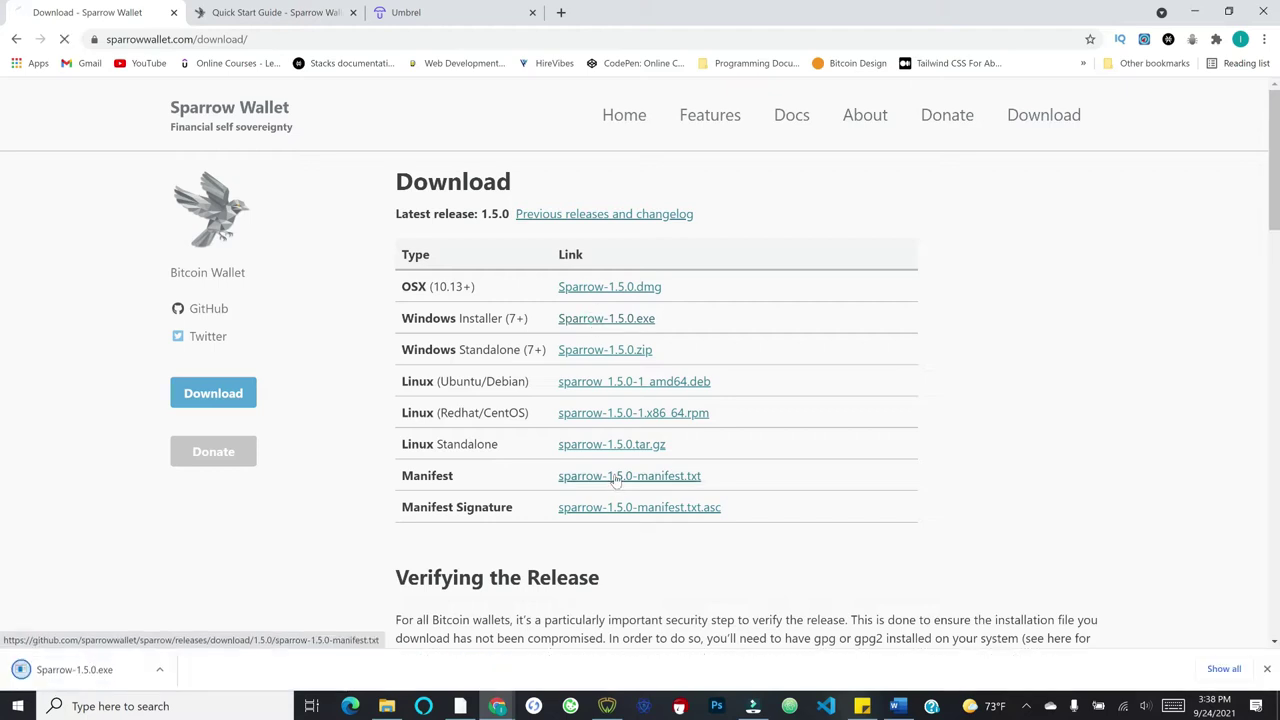
left_click(615, 478)
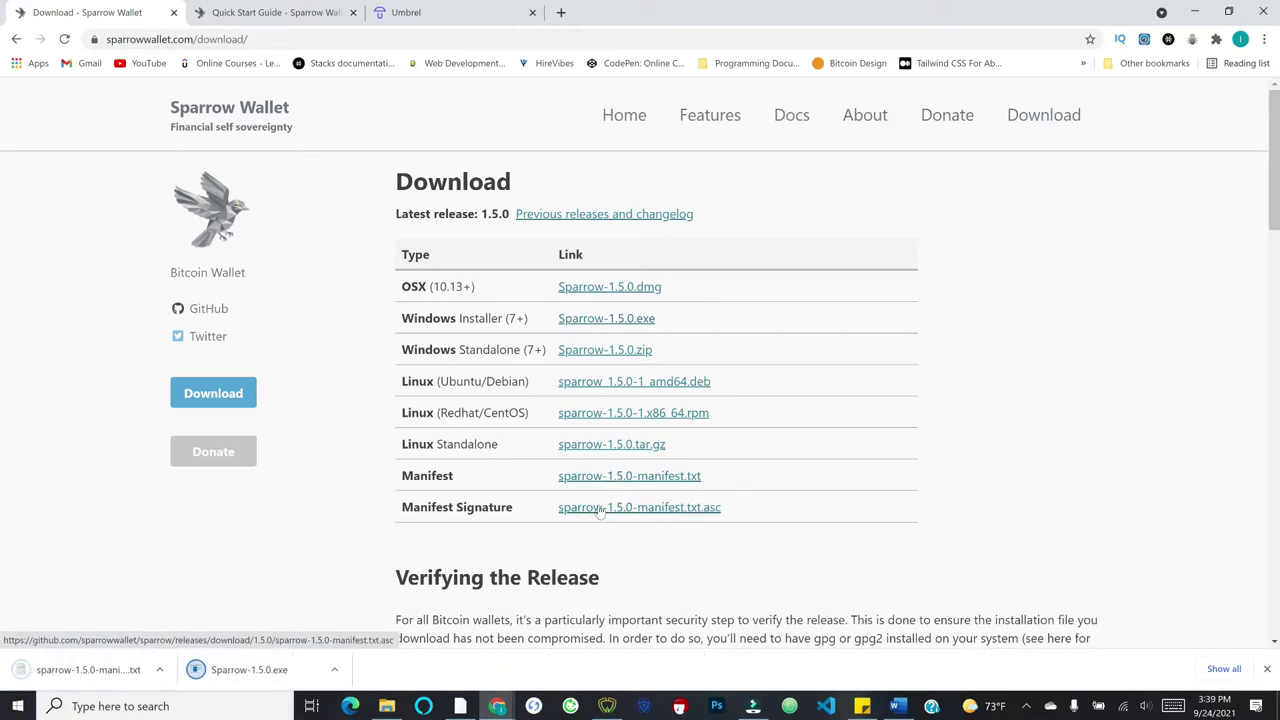
left_click(600, 508)
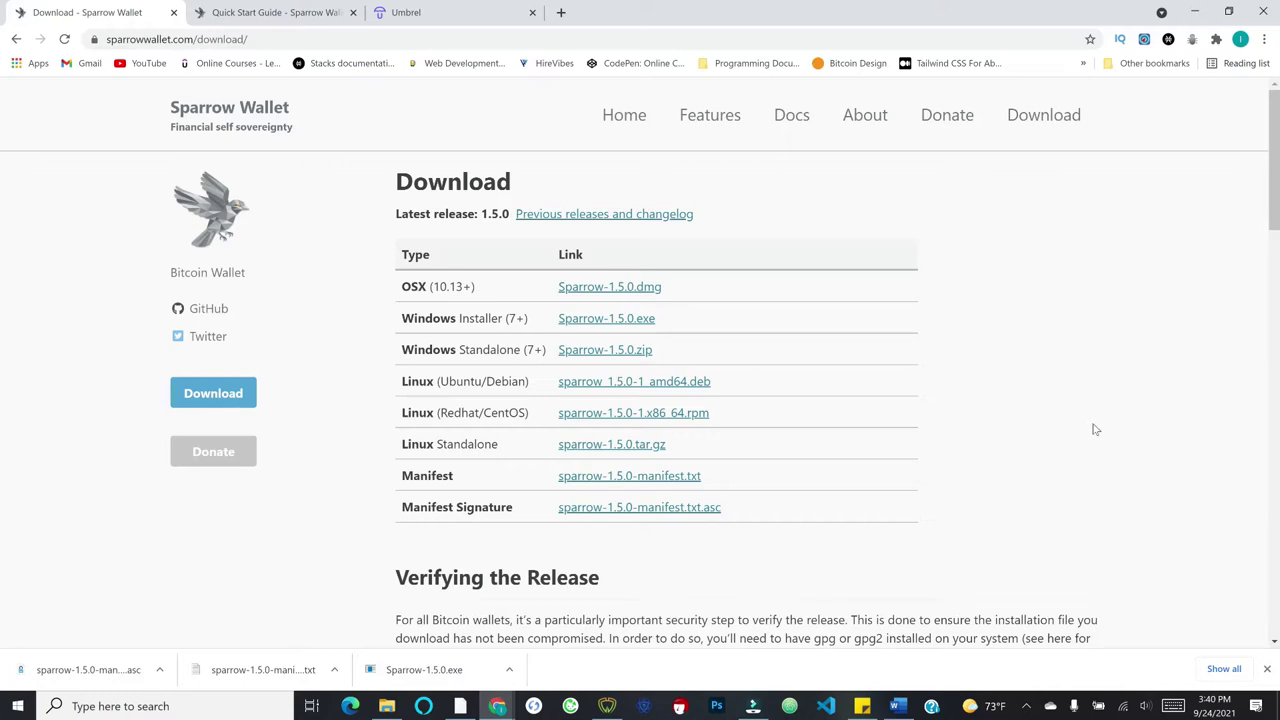
Step: Open a Command Prompt window and place it below the key import command in the release verification instructions
scroll(1096, 430, "down", 5)
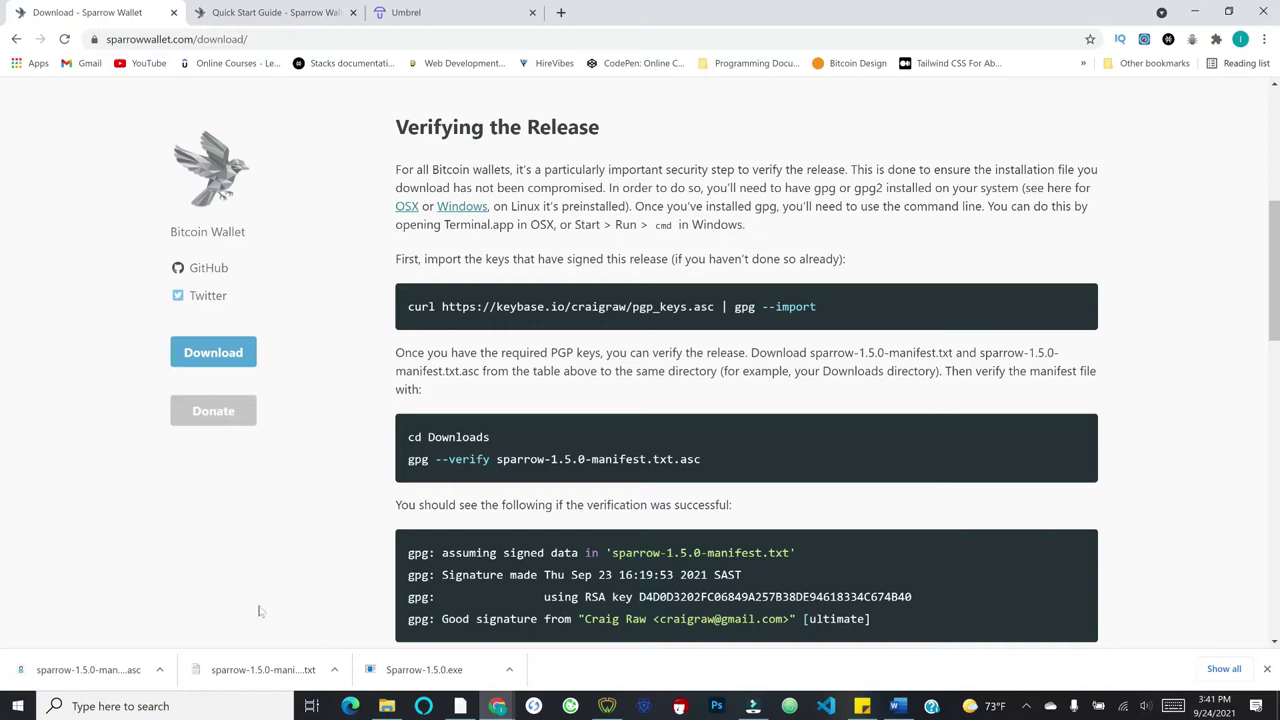
left_click(110, 706)
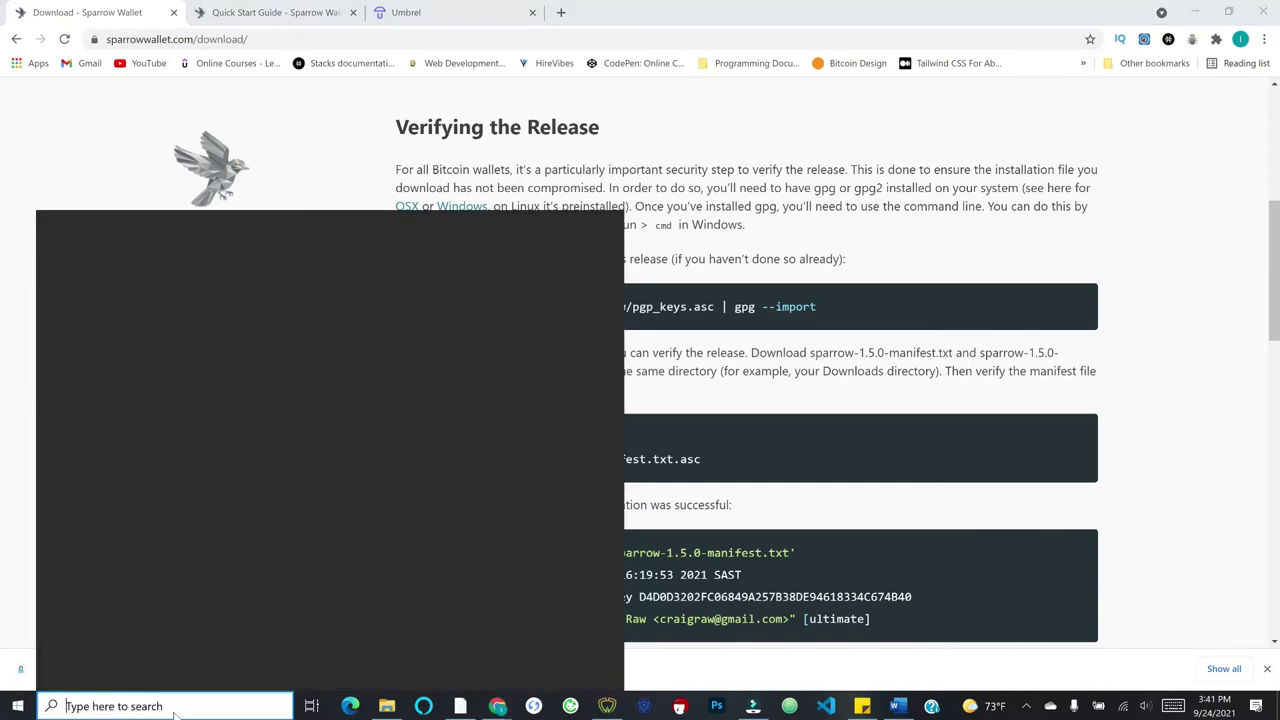
type("cmd")
key("Return")
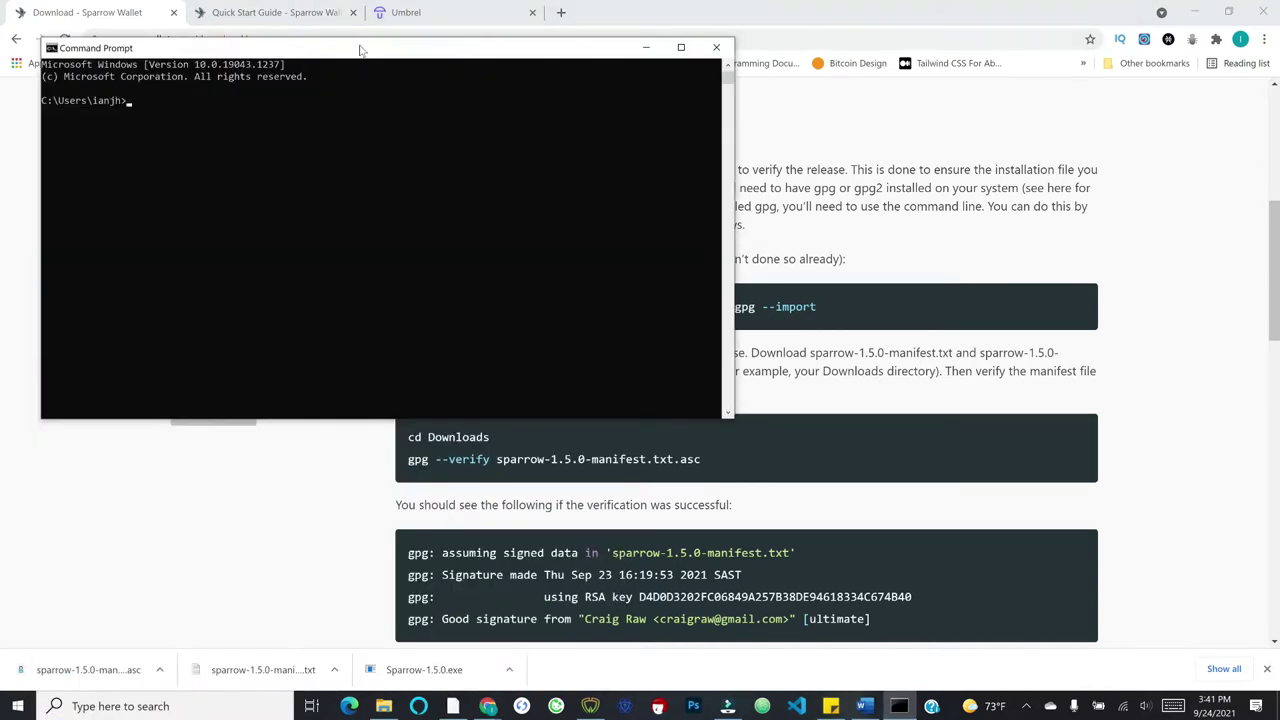
left_click_drag(360, 49, 651, 354)
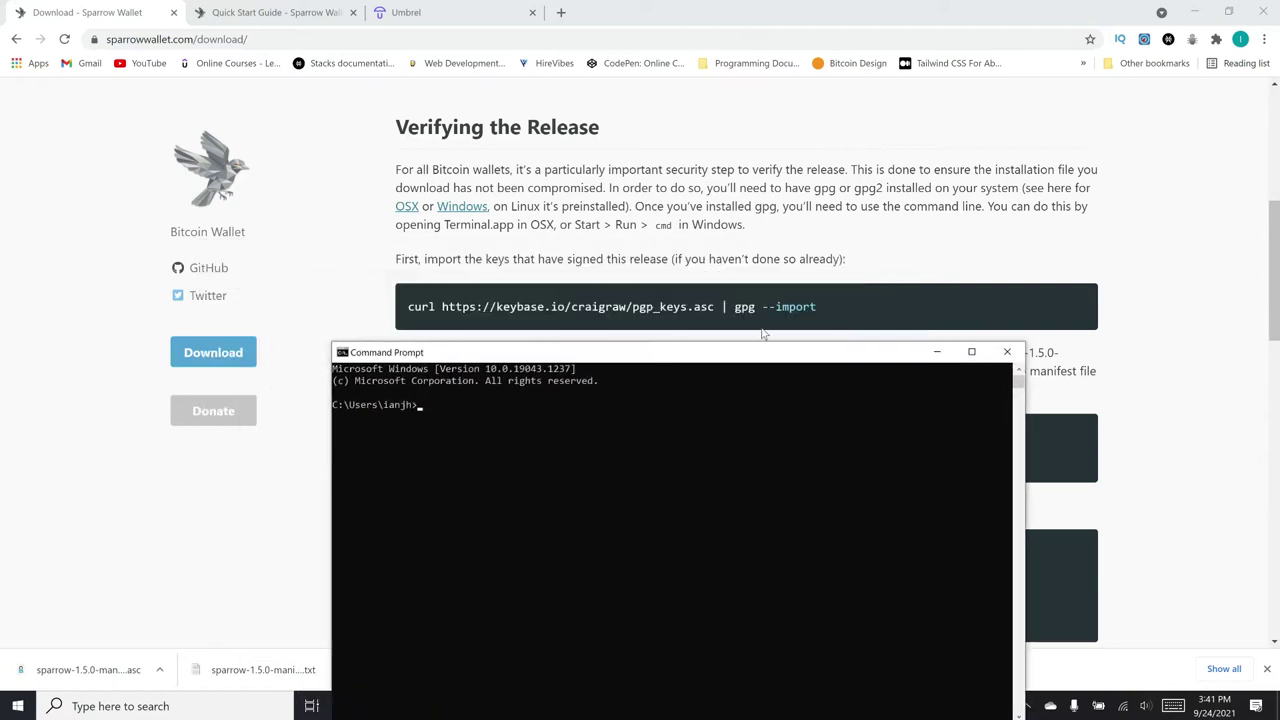
Step: Copy the page's curl command for pgp_keys.asc and run it with gpg --import to import the release signing keys
double_click(409, 310)
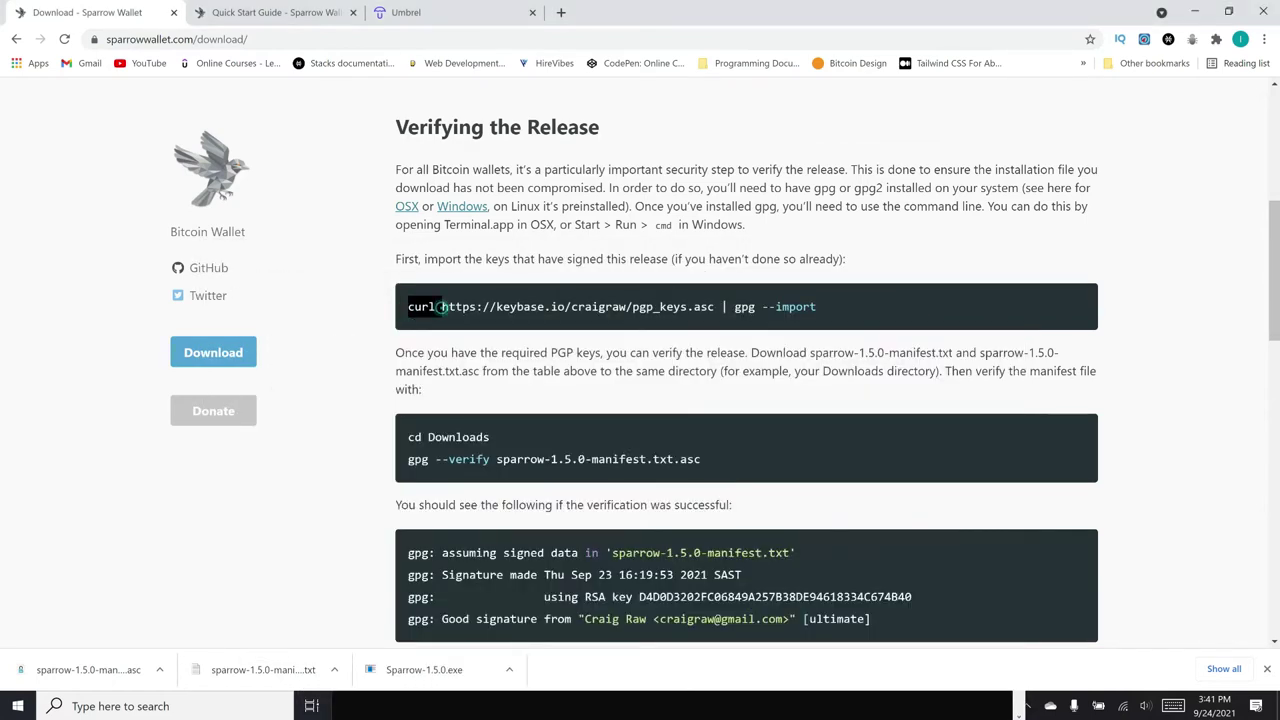
left_click(428, 307)
left_click_drag(405, 307, 586, 307)
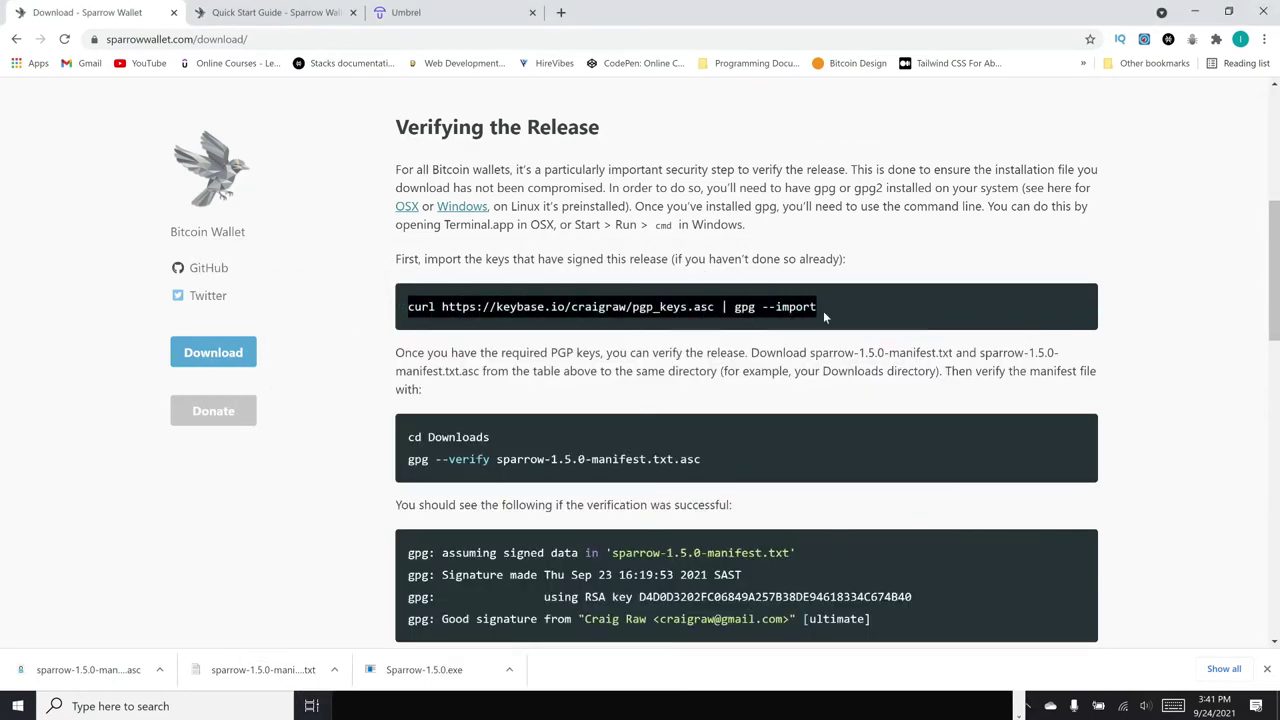
left_click(535, 700)
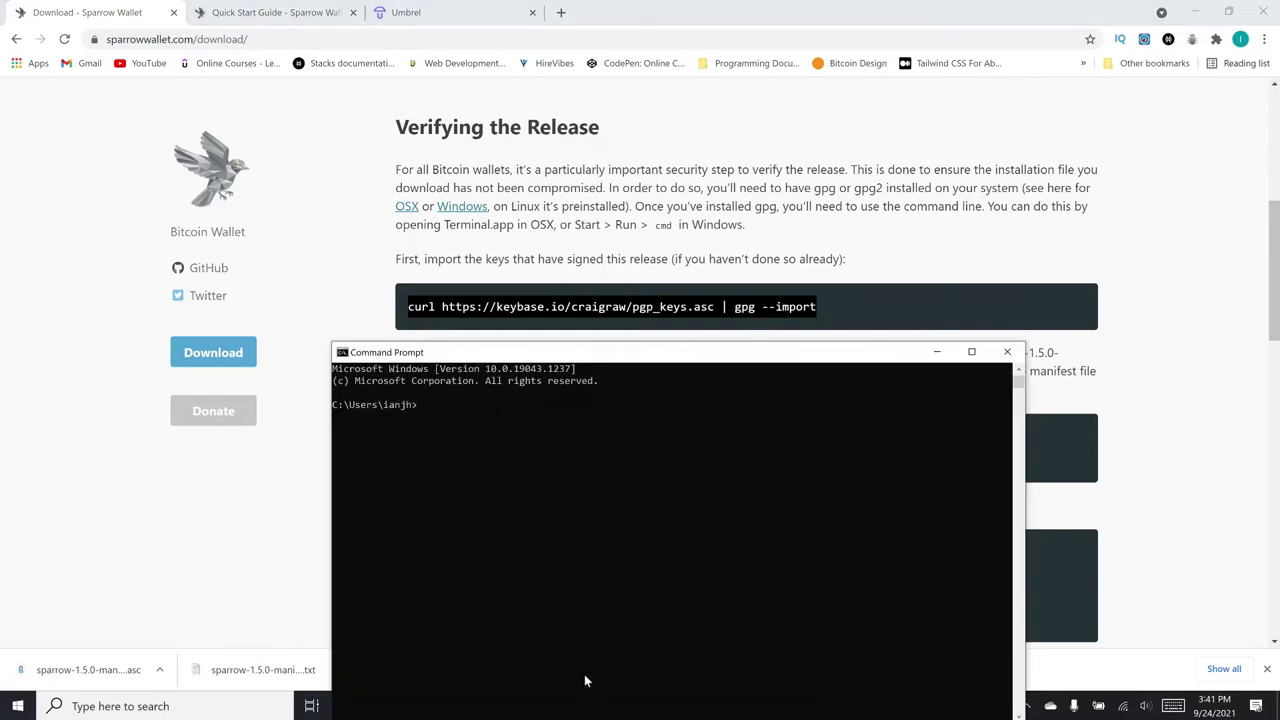
type("curl https://keybase.io/craigraw/pgp_keys.asc | gpg --import")
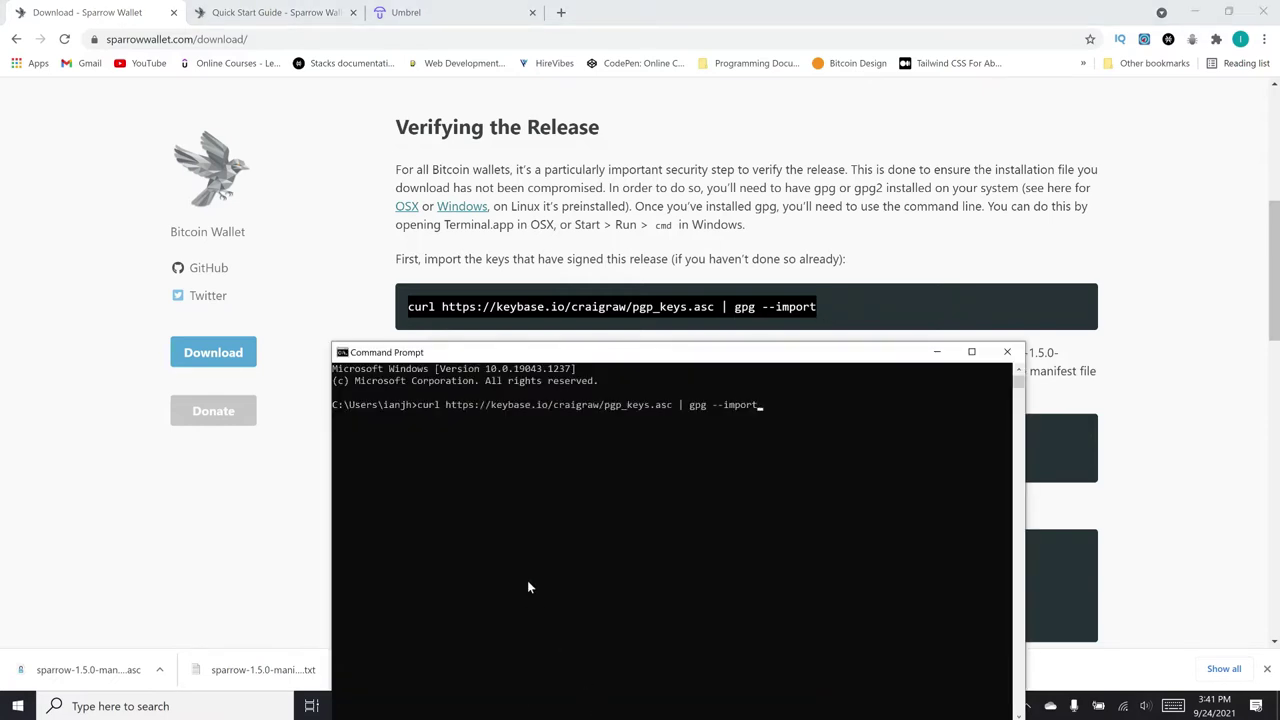
key("Return")
left_click_drag(680, 354, 687, 433)
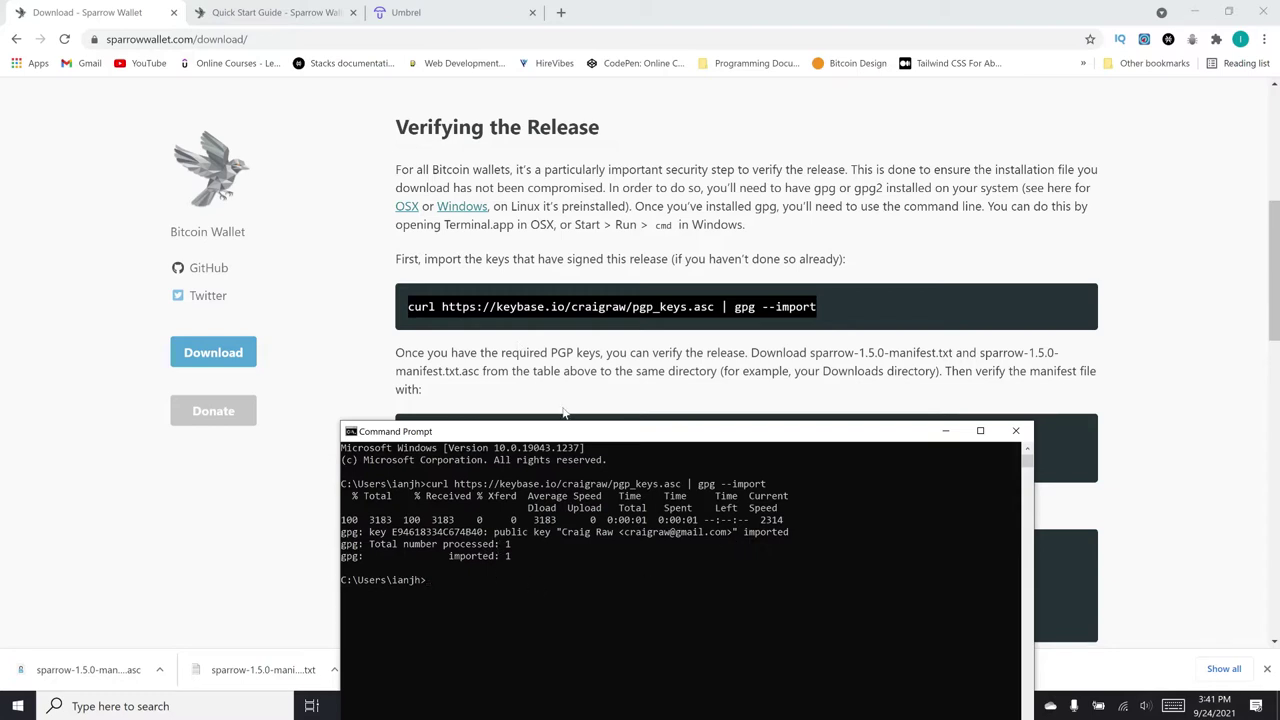
Step: Change the Command Prompt's working directory to the downloads folder
scroll(541, 384, "down", 3)
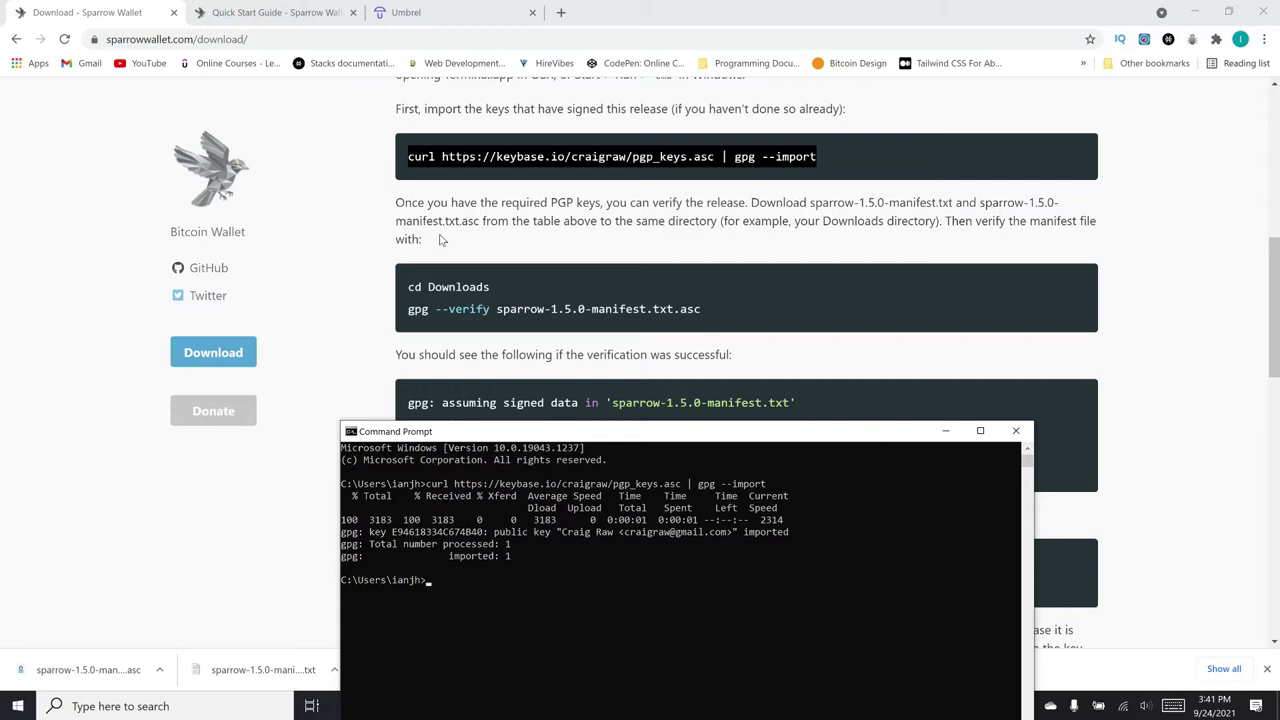
left_click(445, 582)
right_click(459, 592)
type("cd downloads")
key("Return")
Step: Verify the manifest signature by running gpg --verify sparrow-1.5.0-manifest.txt.asc
type("gpg --")
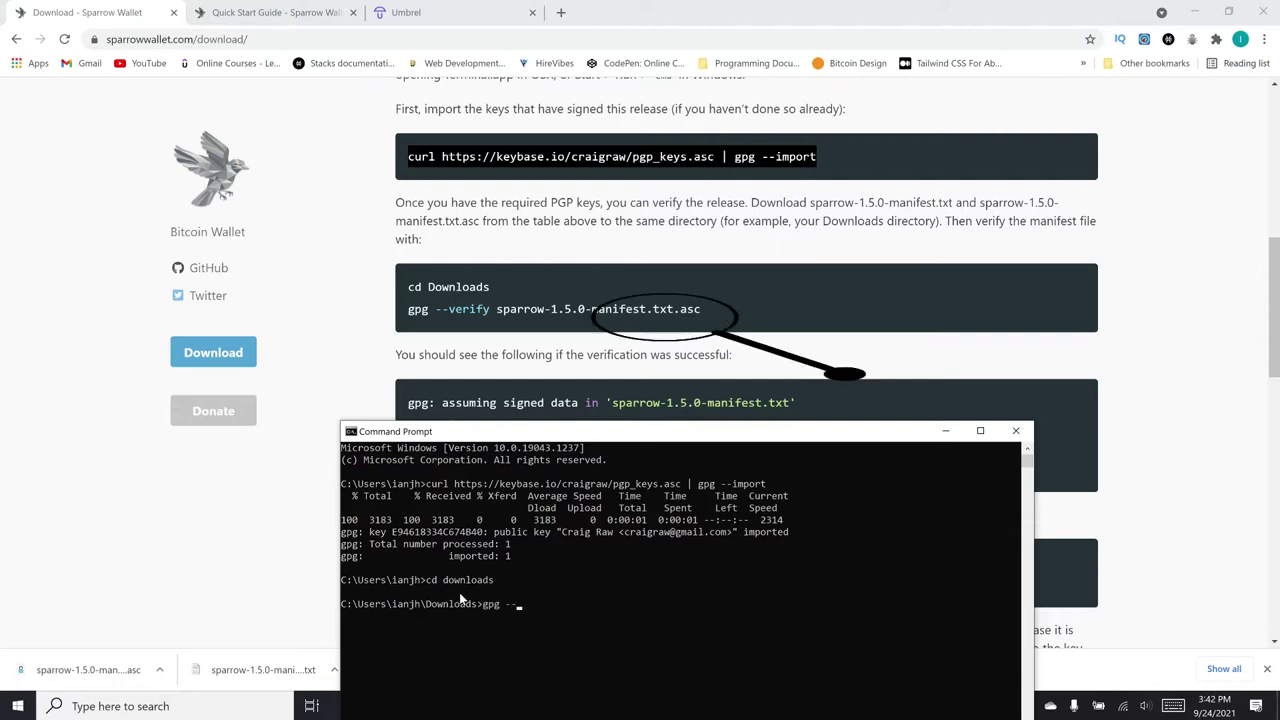
type("verify sparrow")
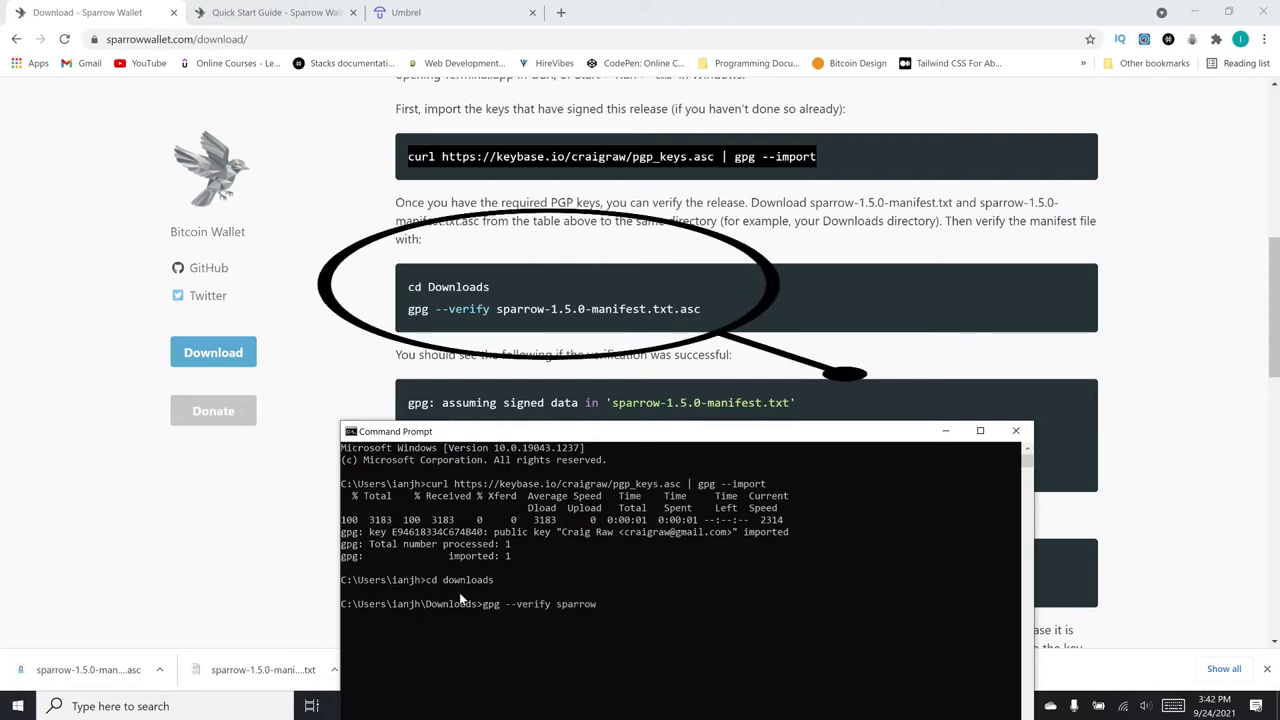
type("-1.5.0-manifest.t")
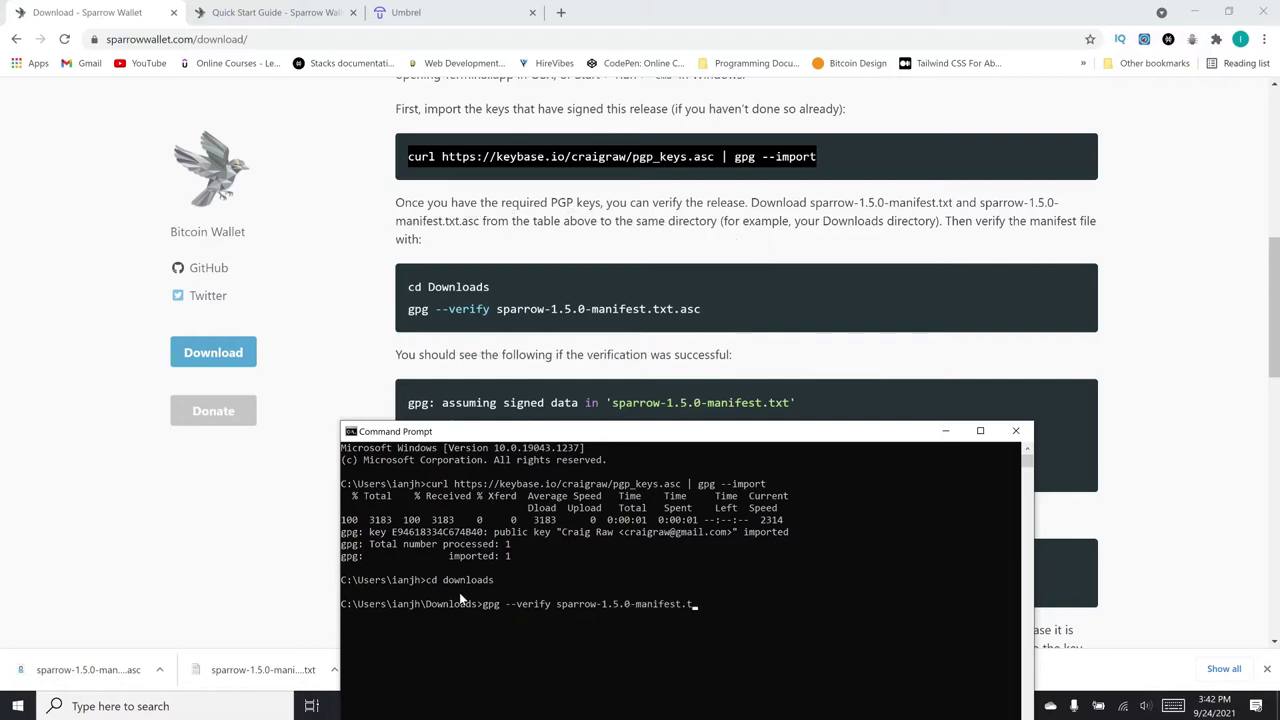
type("xt.asc")
key("Return")
Step: Compare the signer's full public key fingerprint on Keybase with the primary key fingerprint in the gpg output, and close the Keybase page
scroll(1051, 321, "down", 3)
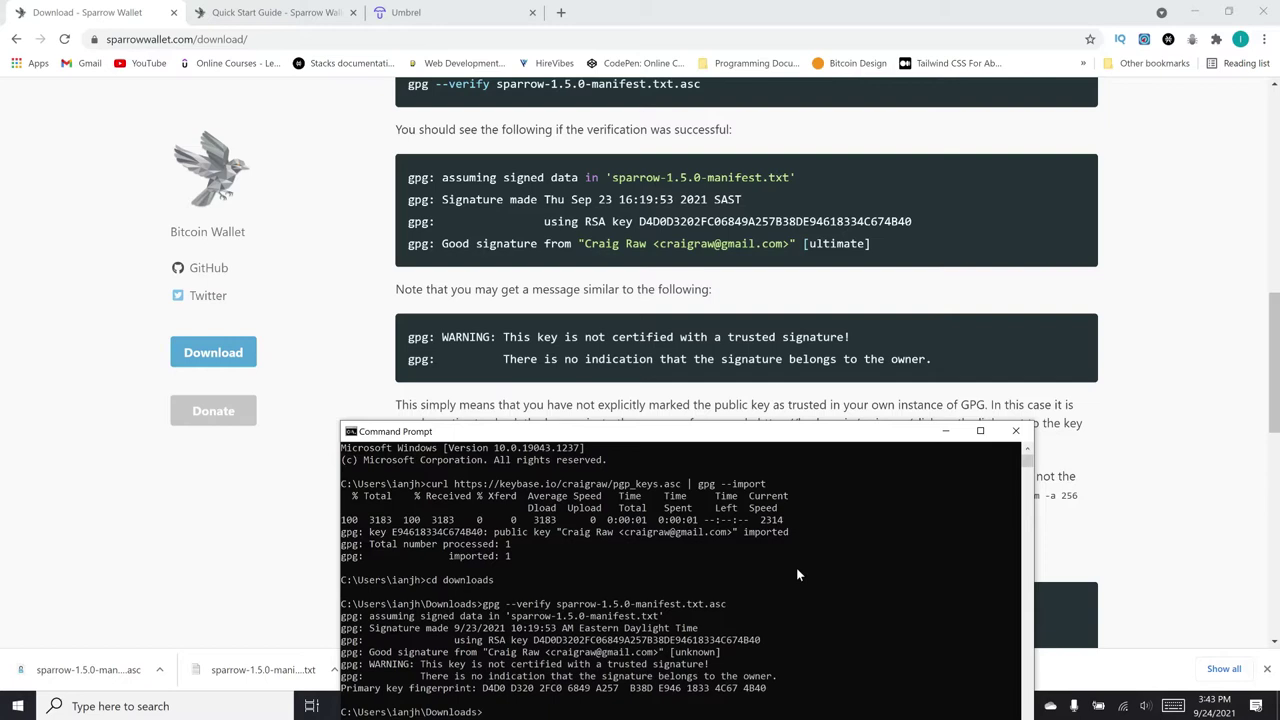
scroll(620, 390, "down", 2)
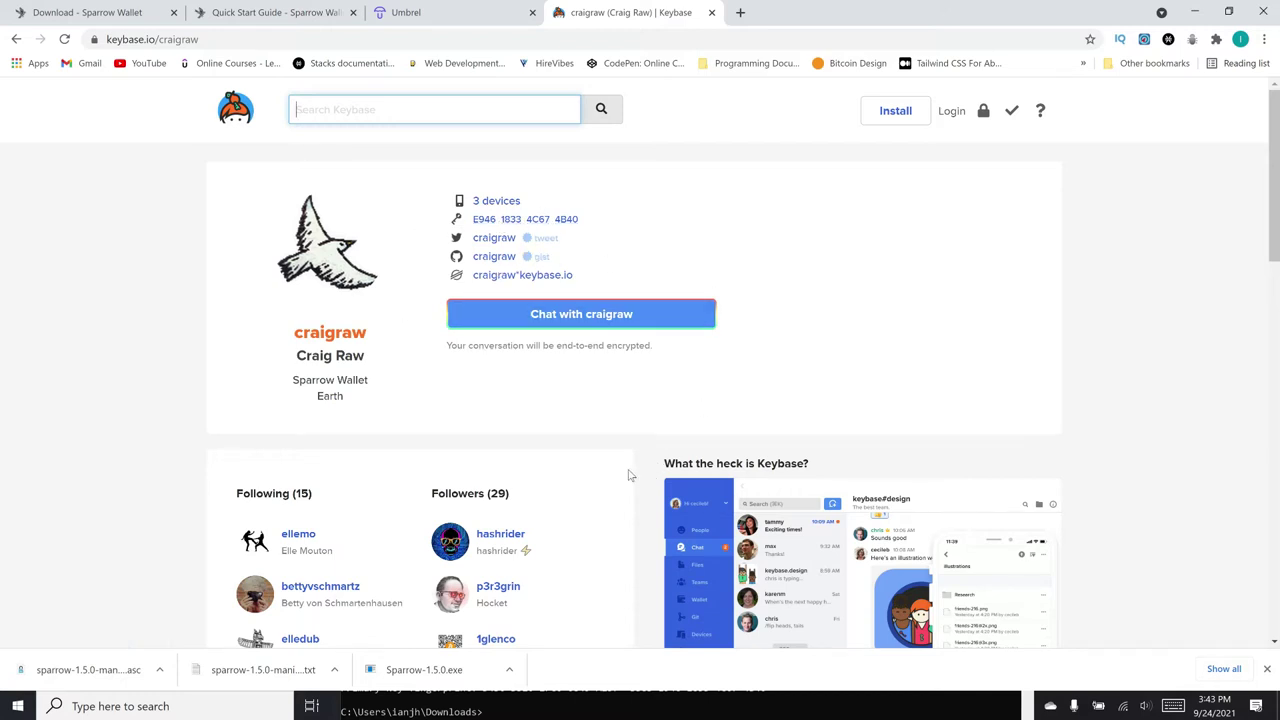
key("alt+Tab")
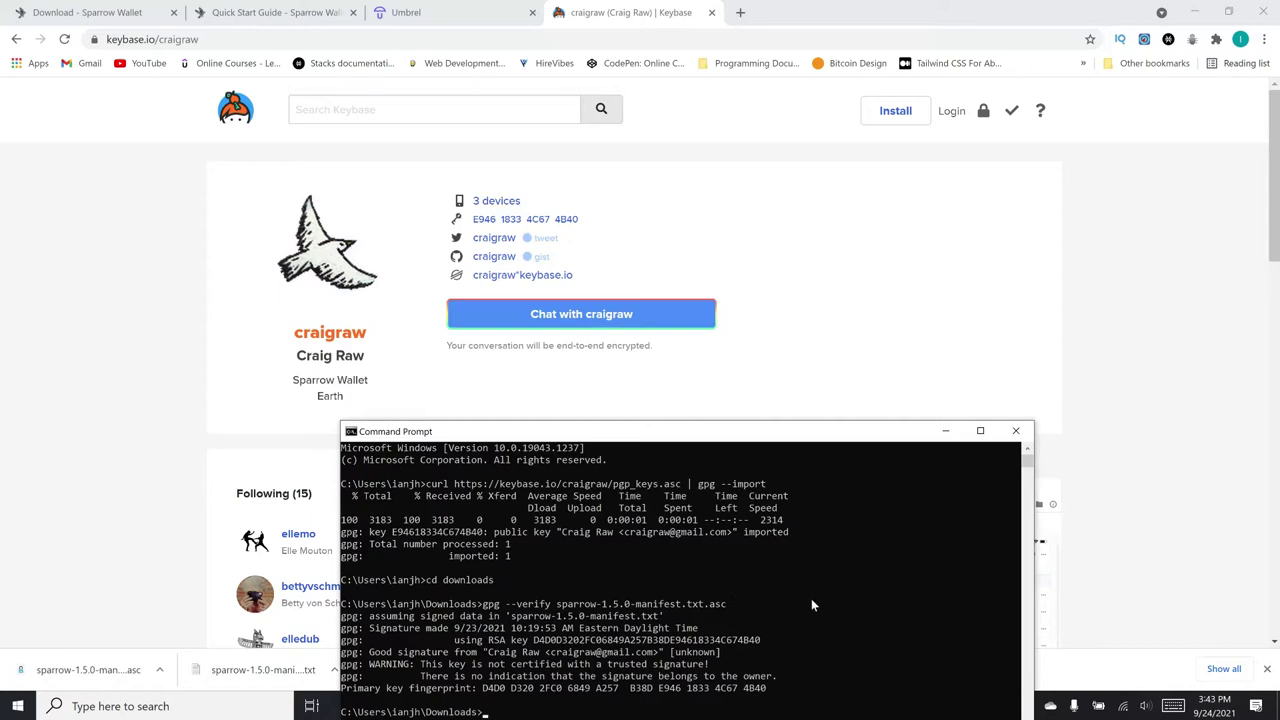
left_click(457, 220)
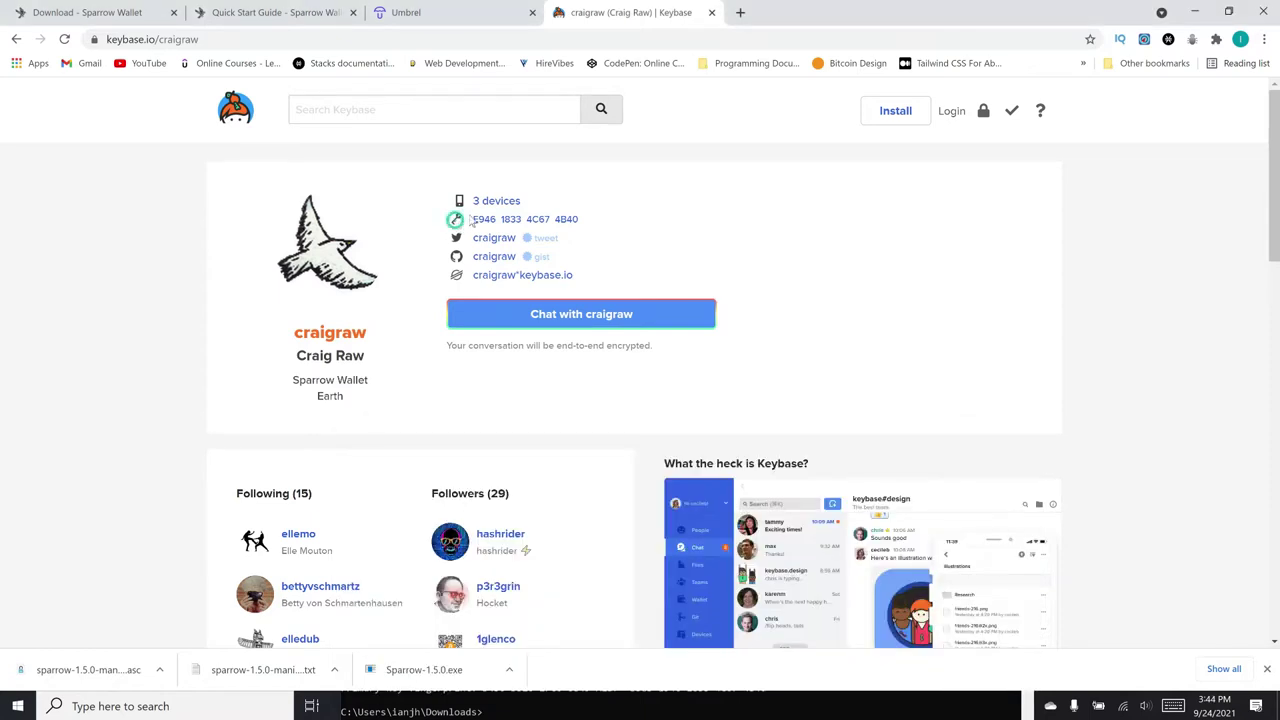
left_click(480, 222)
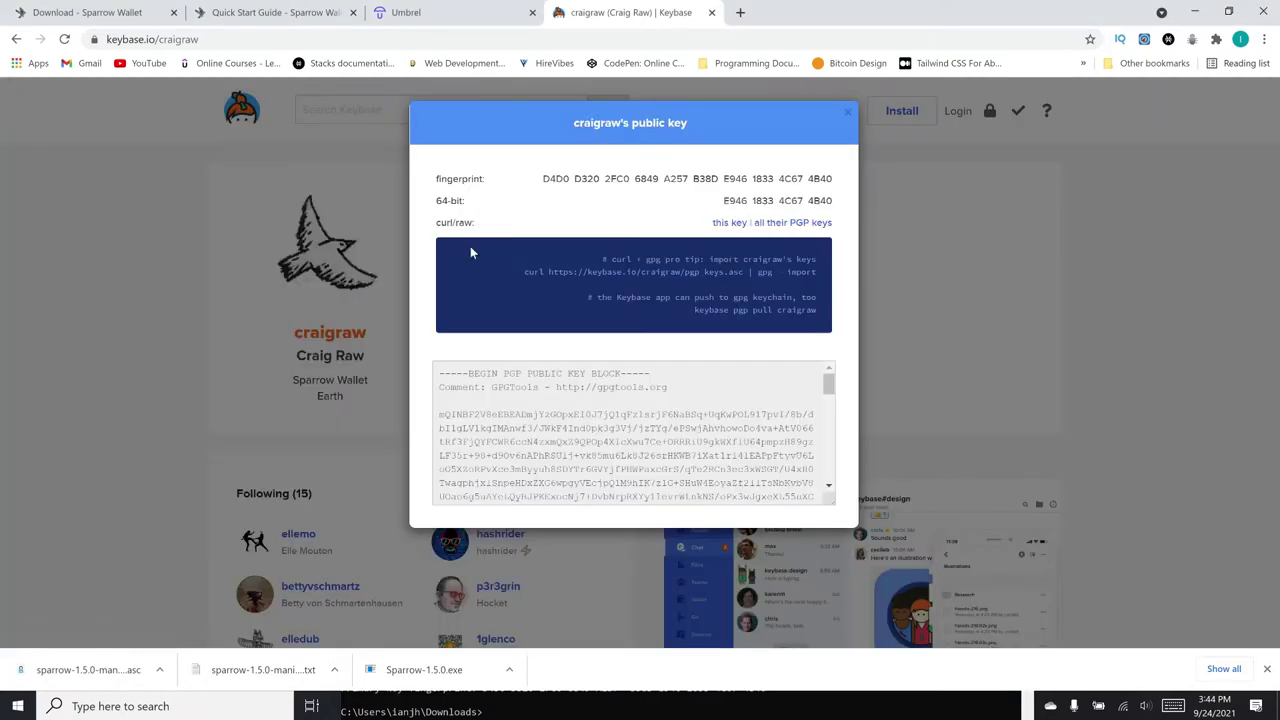
key("alt+Tab")
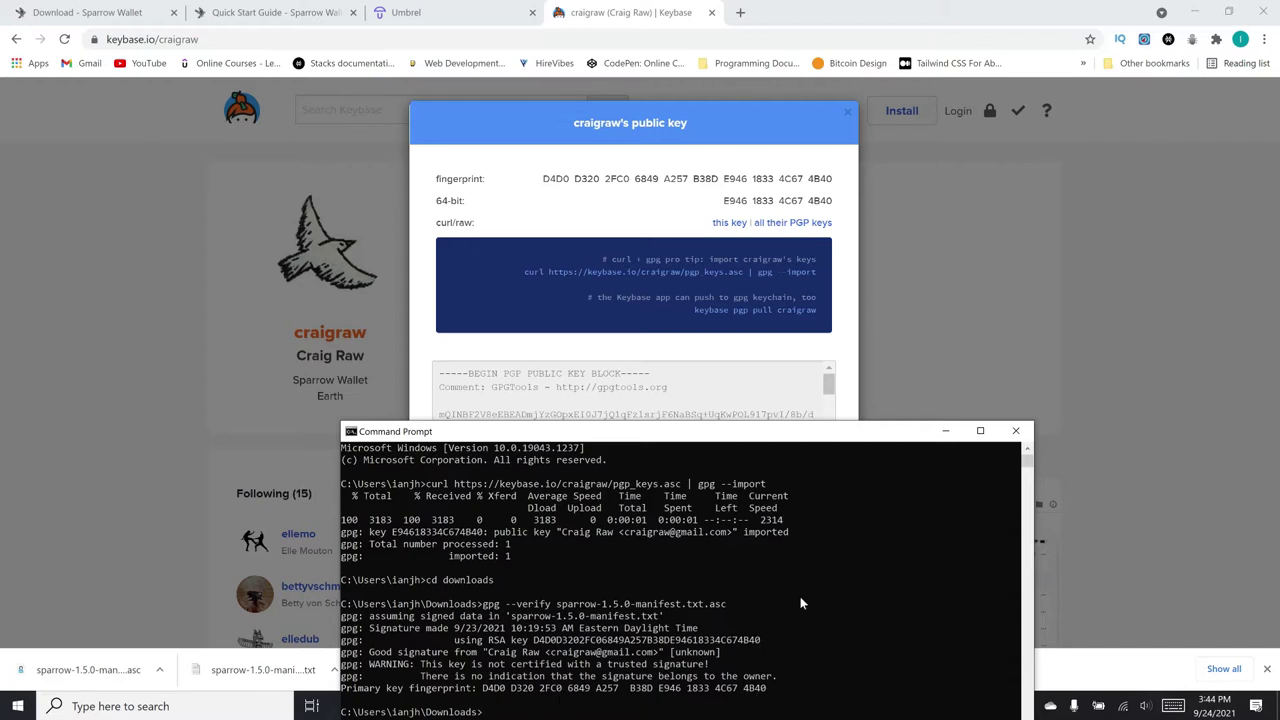
left_click(858, 110)
key("ctrl+w")
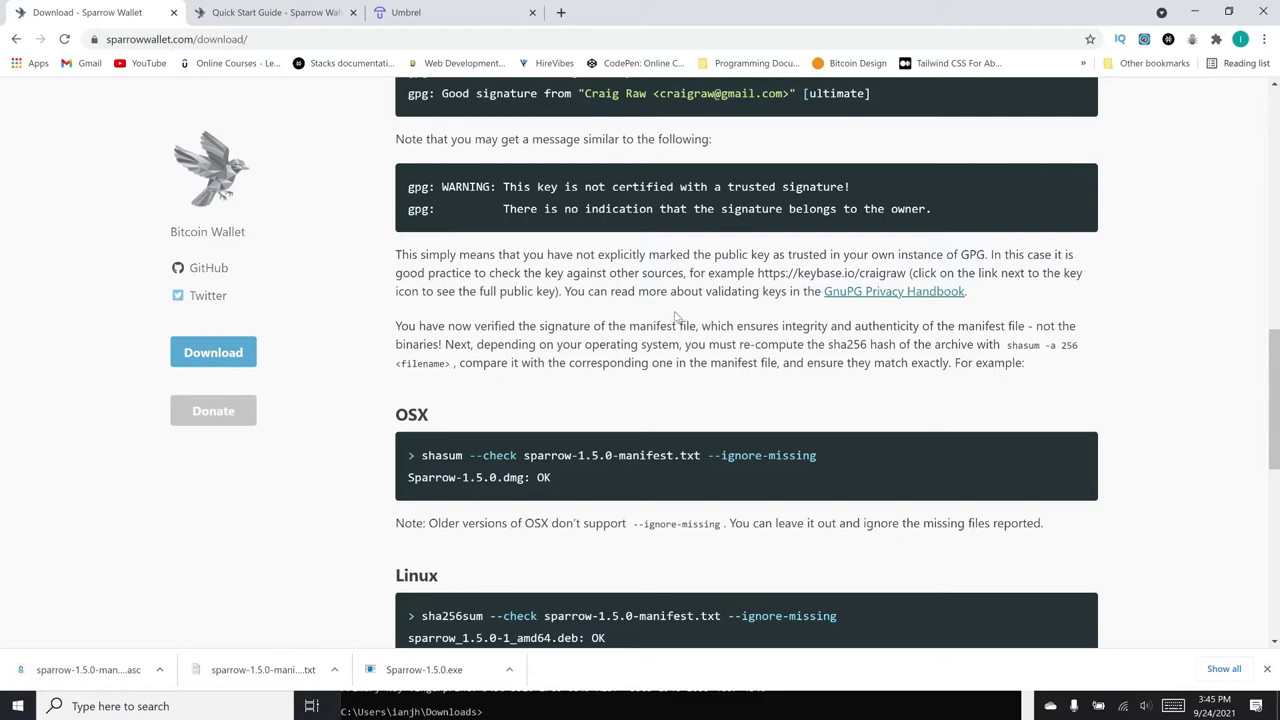
Step: Compute the installer's hash with the page's Windows command: CertUtil -hashfile Sparrow-1.5.0.exe SHA256 | findstr /v "hash"
scroll(670, 320, "down", 3)
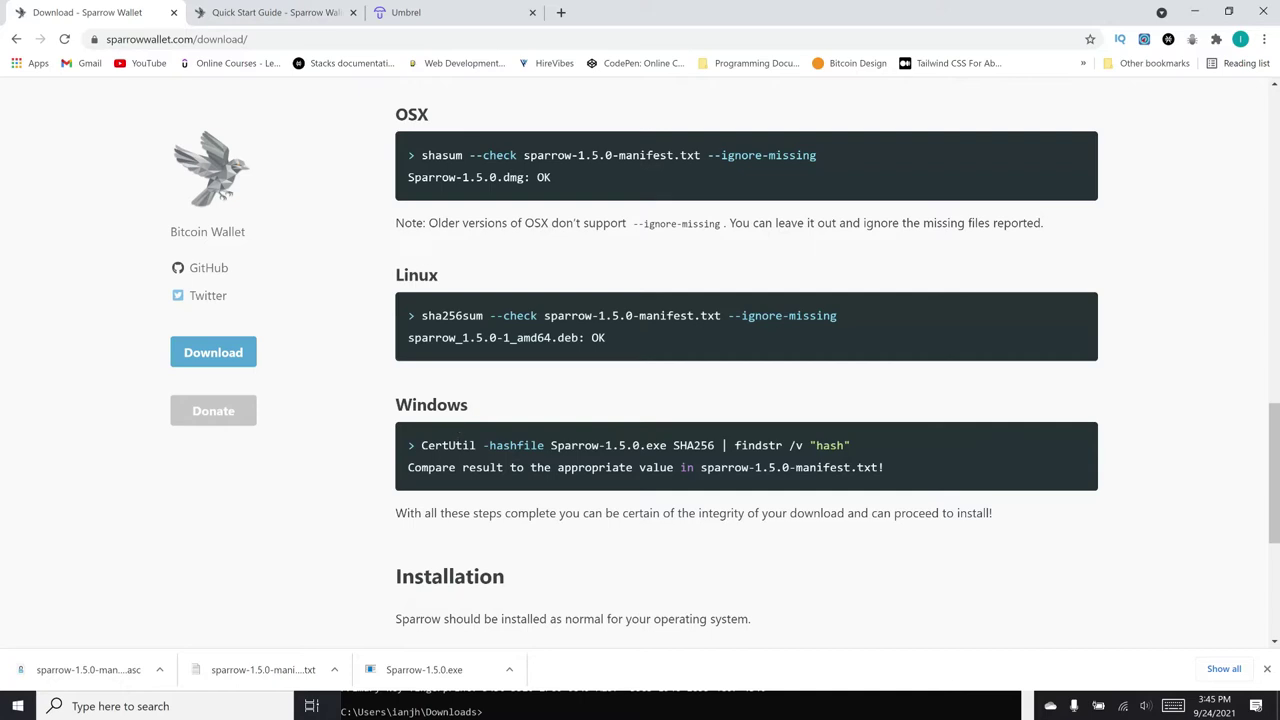
left_click_drag(420, 445, 867, 442)
key("ctrl+c")
key("alt+Tab")
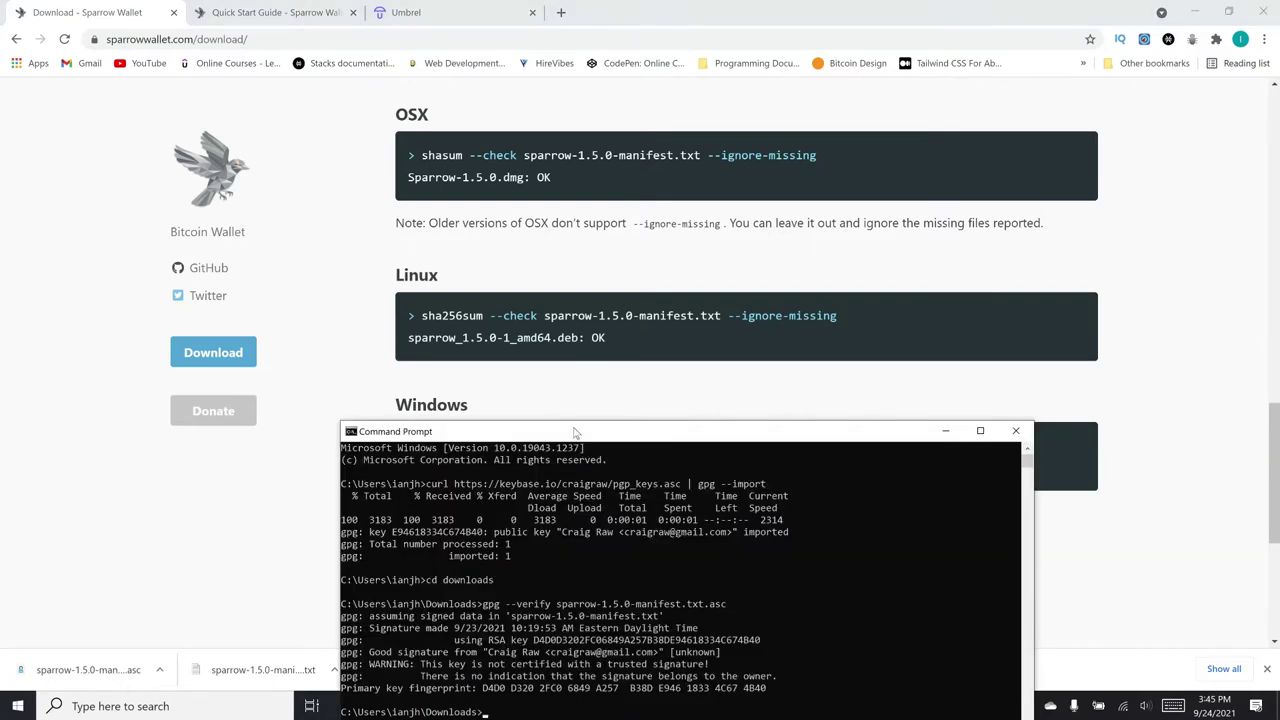
left_click_drag(576, 431, 655, 190)
right_click(642, 438)
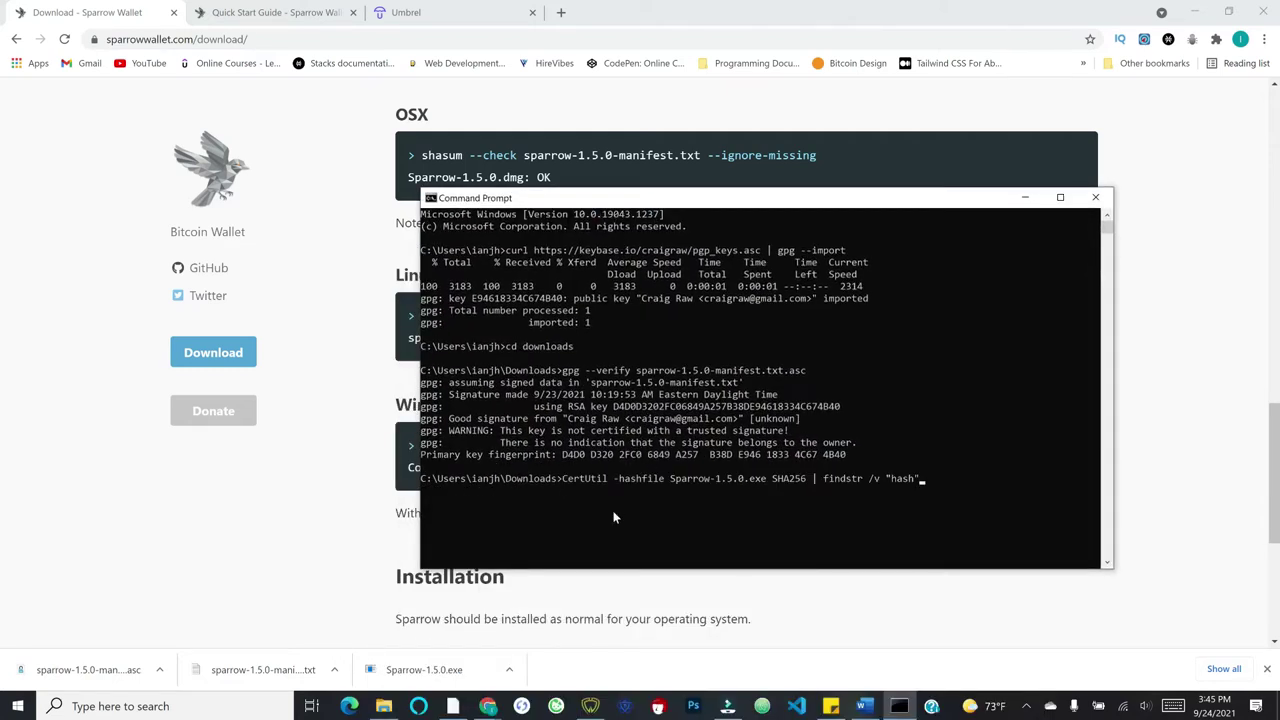
key("Return")
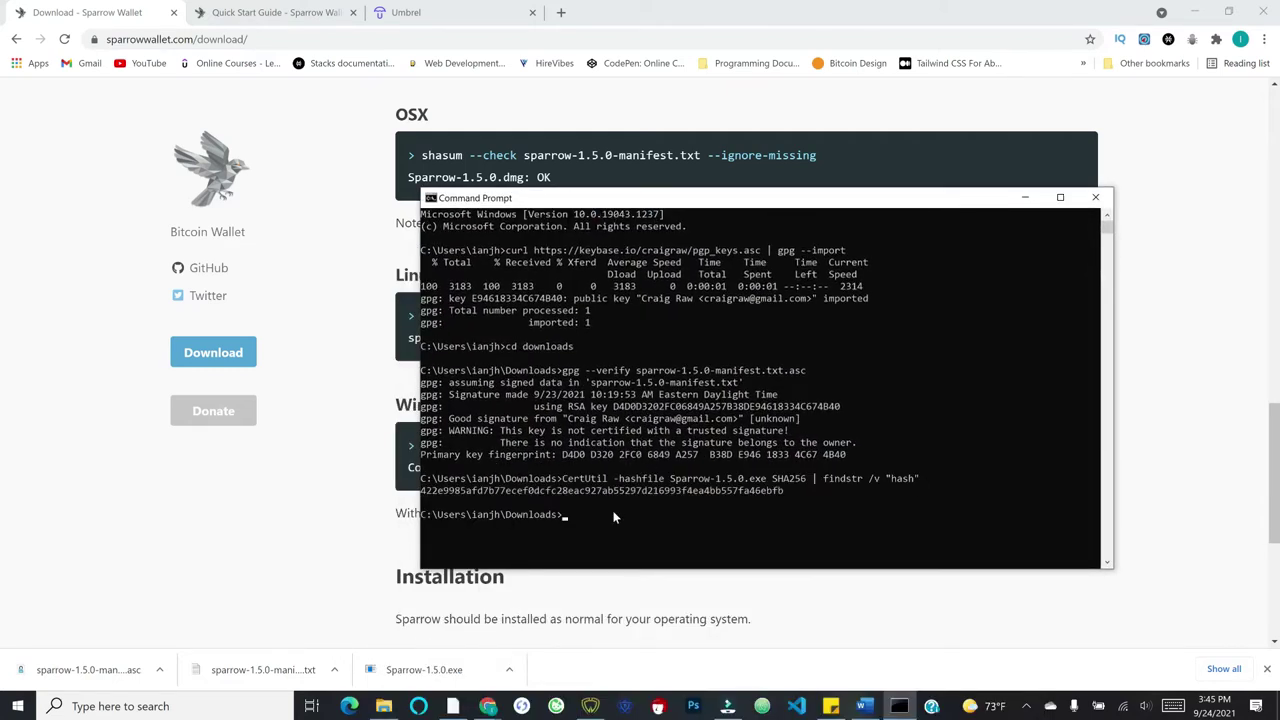
Step: Open the downloaded manifest in Notepad and compare its Sparrow-1.5.0.exe hash with the CertUtil result
left_click(245, 670)
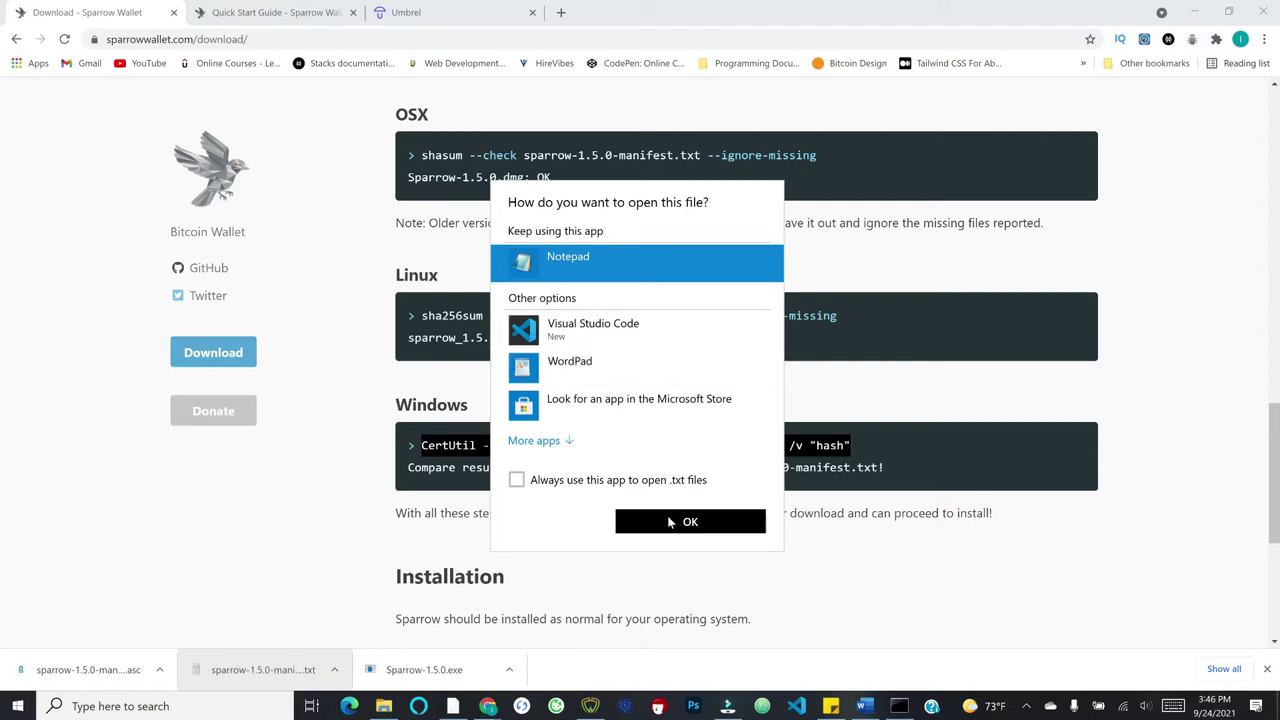
left_click(668, 516)
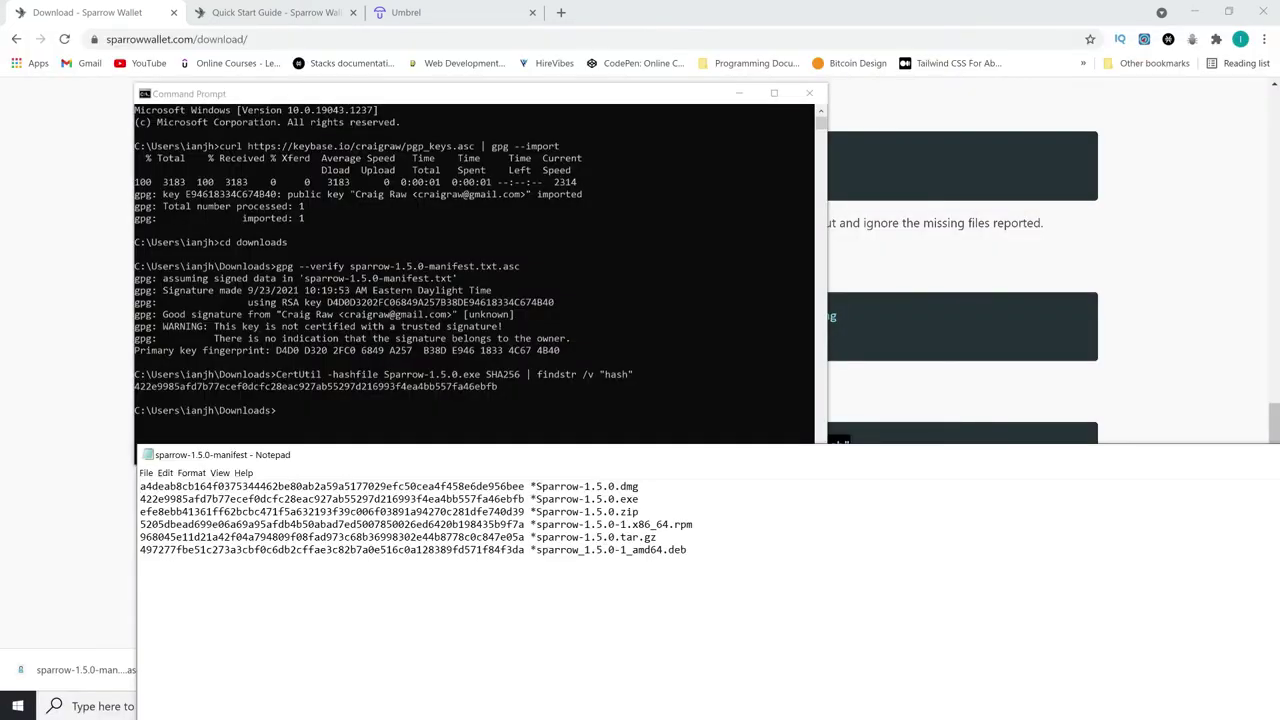
left_click_drag(639, 498, 140, 498)
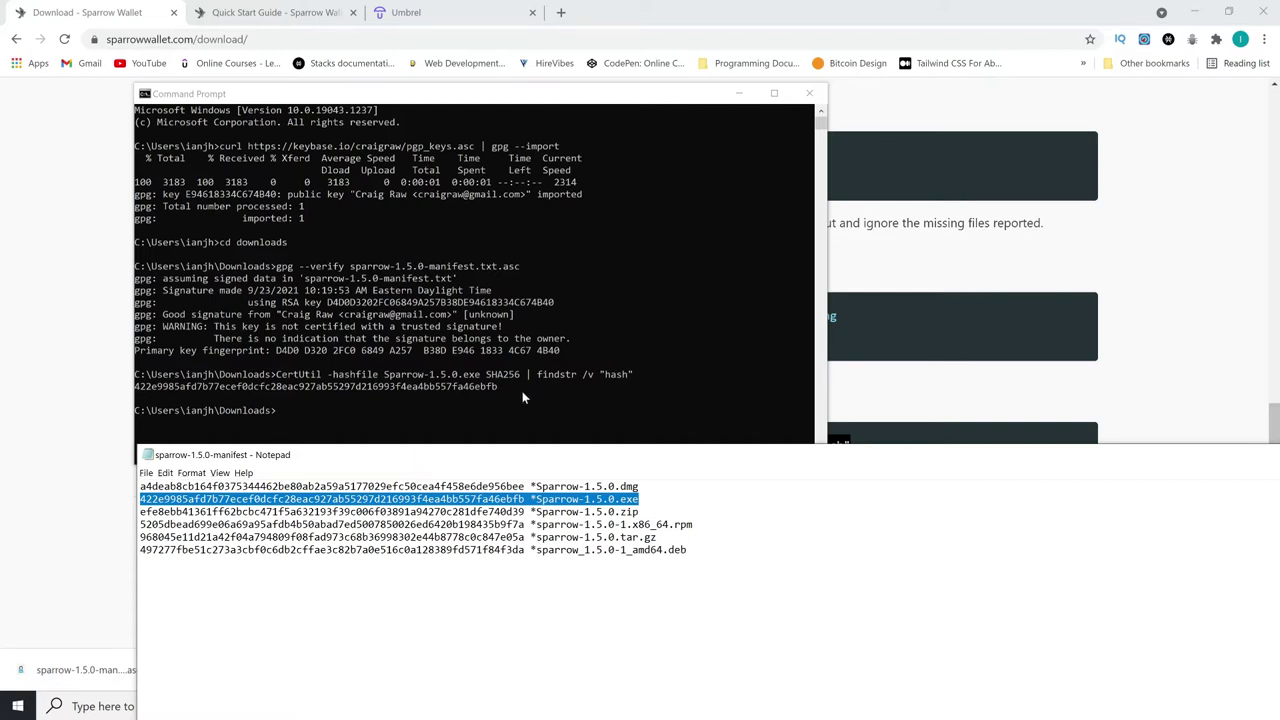
left_click(1139, 391)
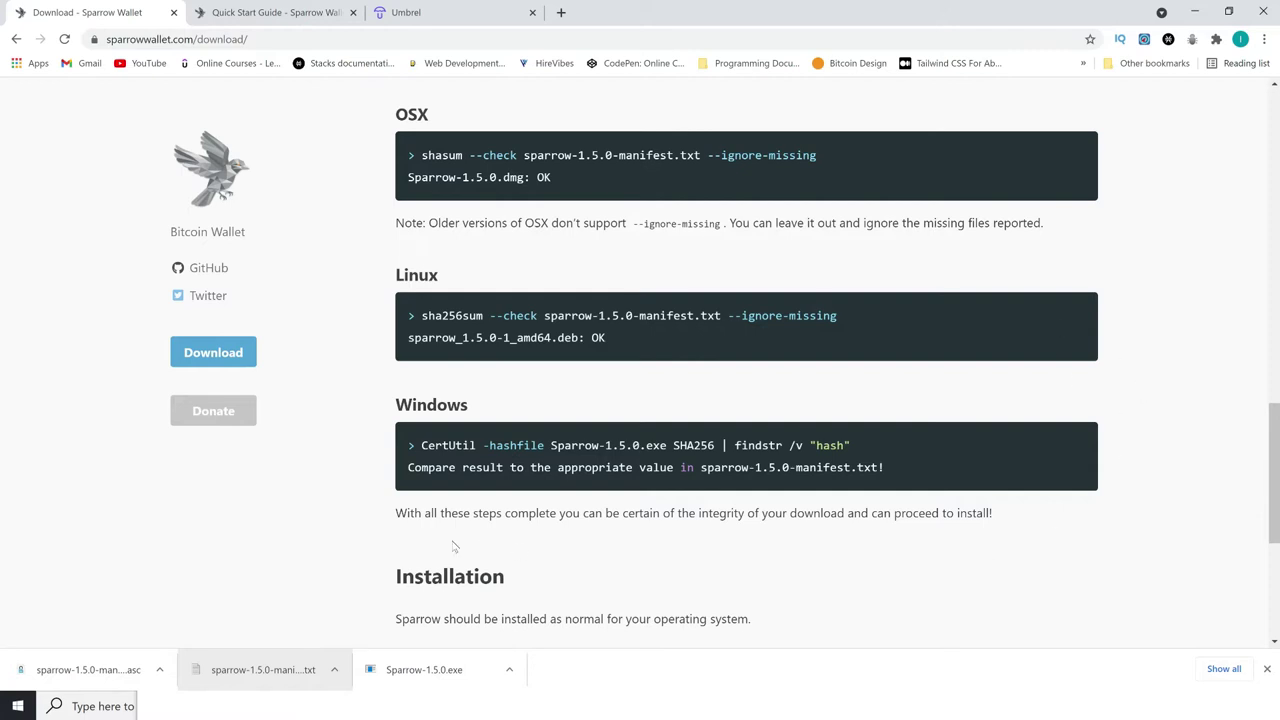
Step: Install Sparrow from the downloaded Sparrow-1.5.0.exe and go through the welcome introduction to the server configuration
left_click(413, 678)
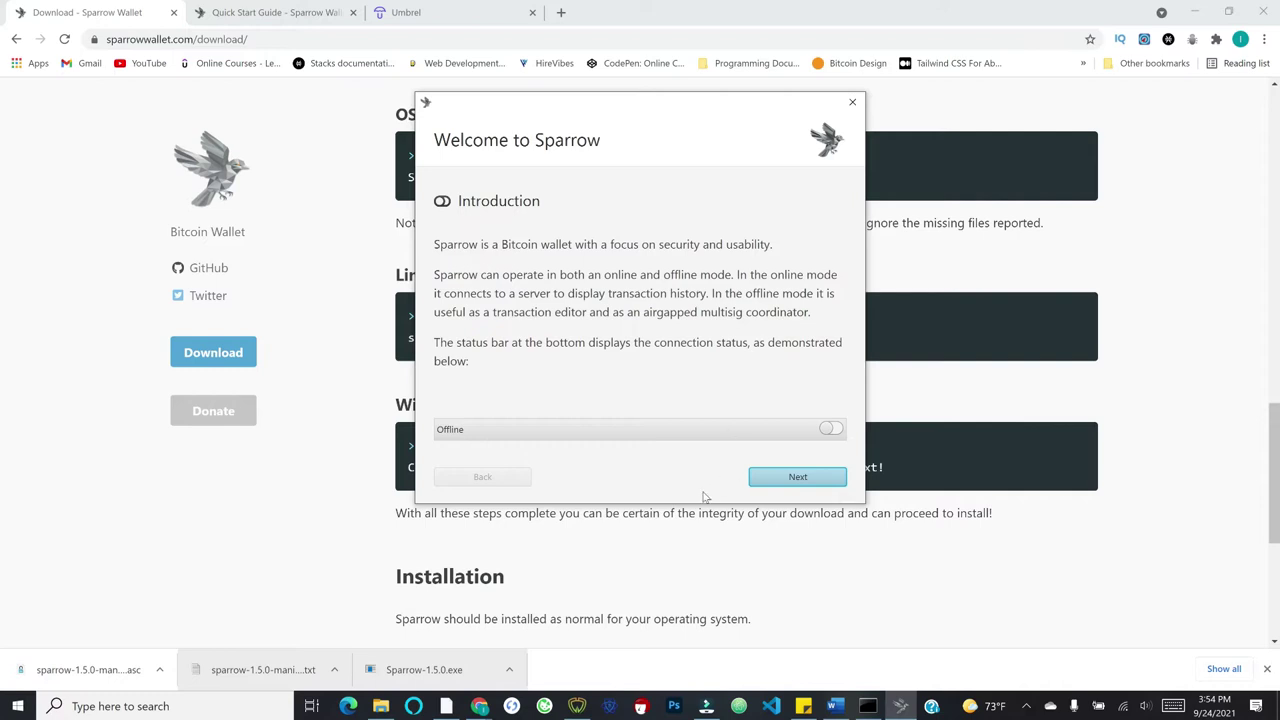
left_click(771, 479)
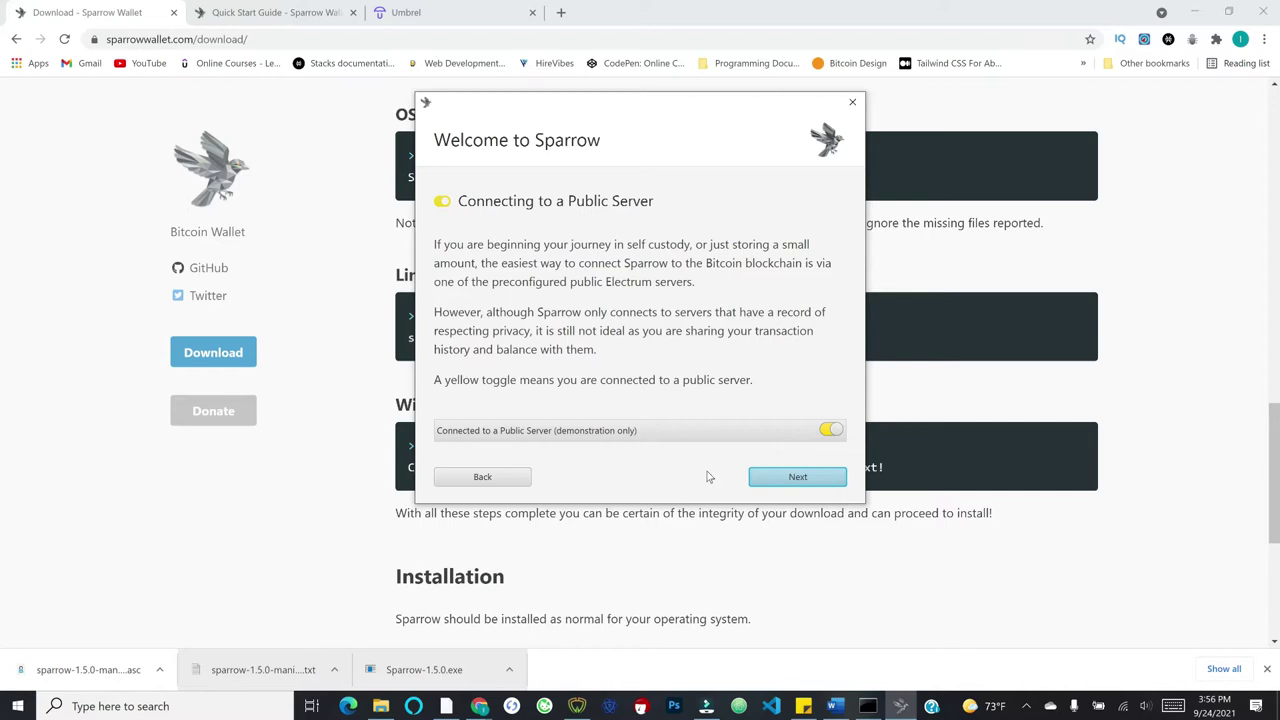
left_click(769, 484)
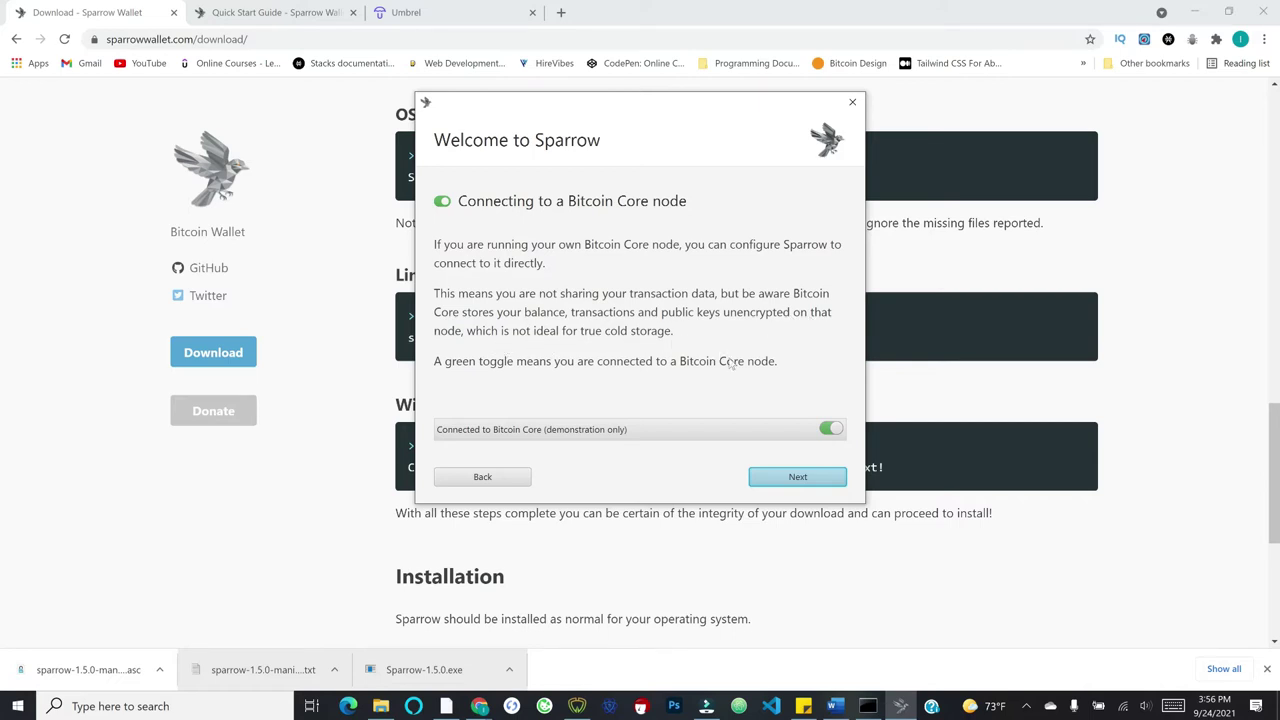
left_click(782, 479)
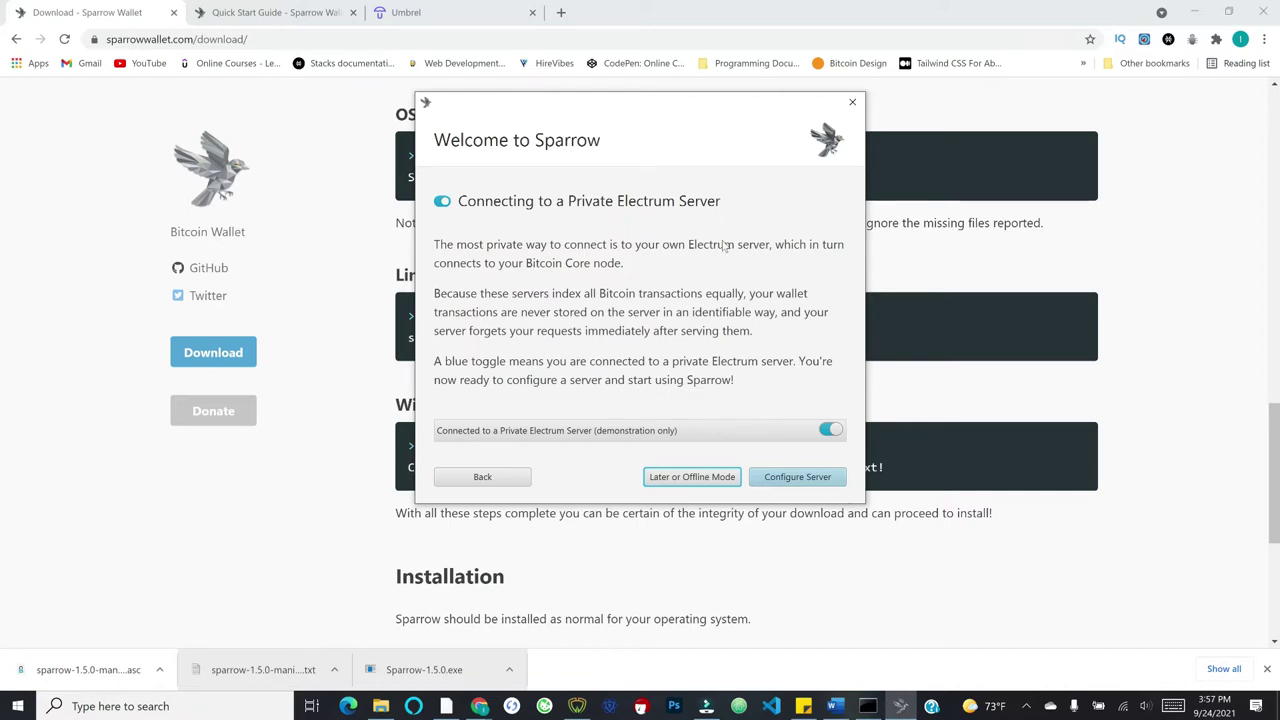
left_click(797, 477)
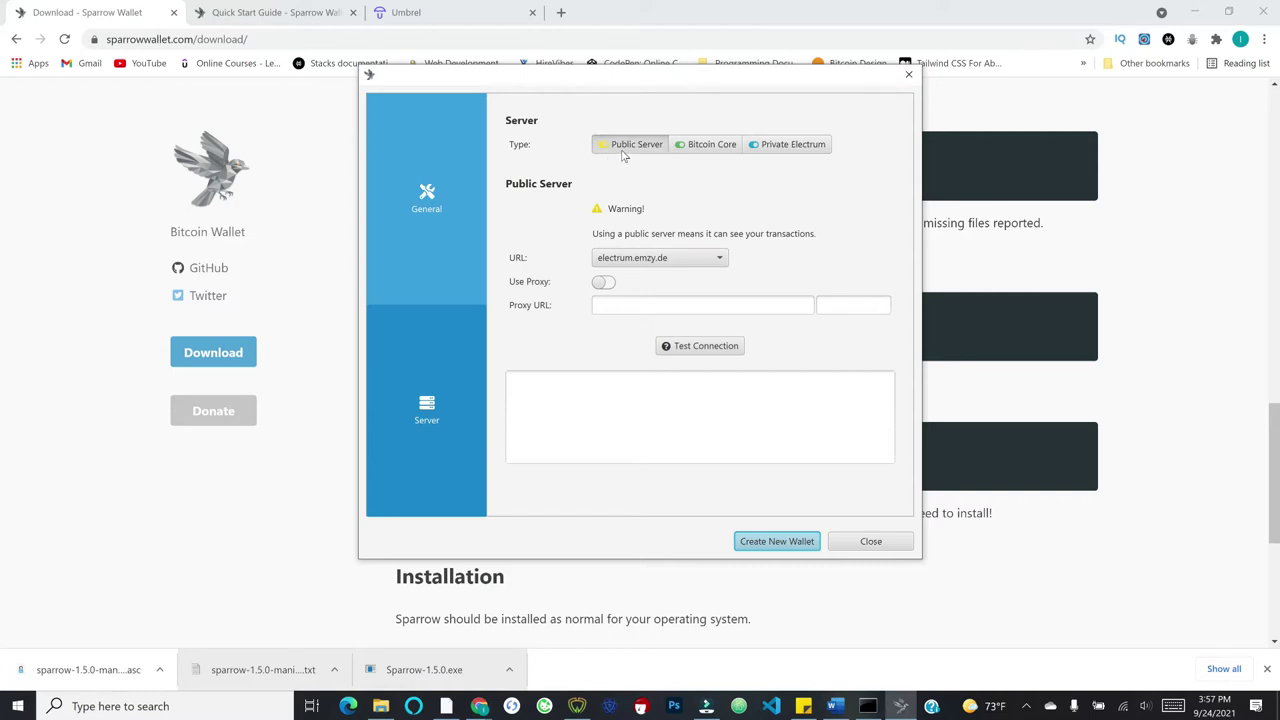
Step: Set the public server URL to blockstream.info
left_click(690, 259)
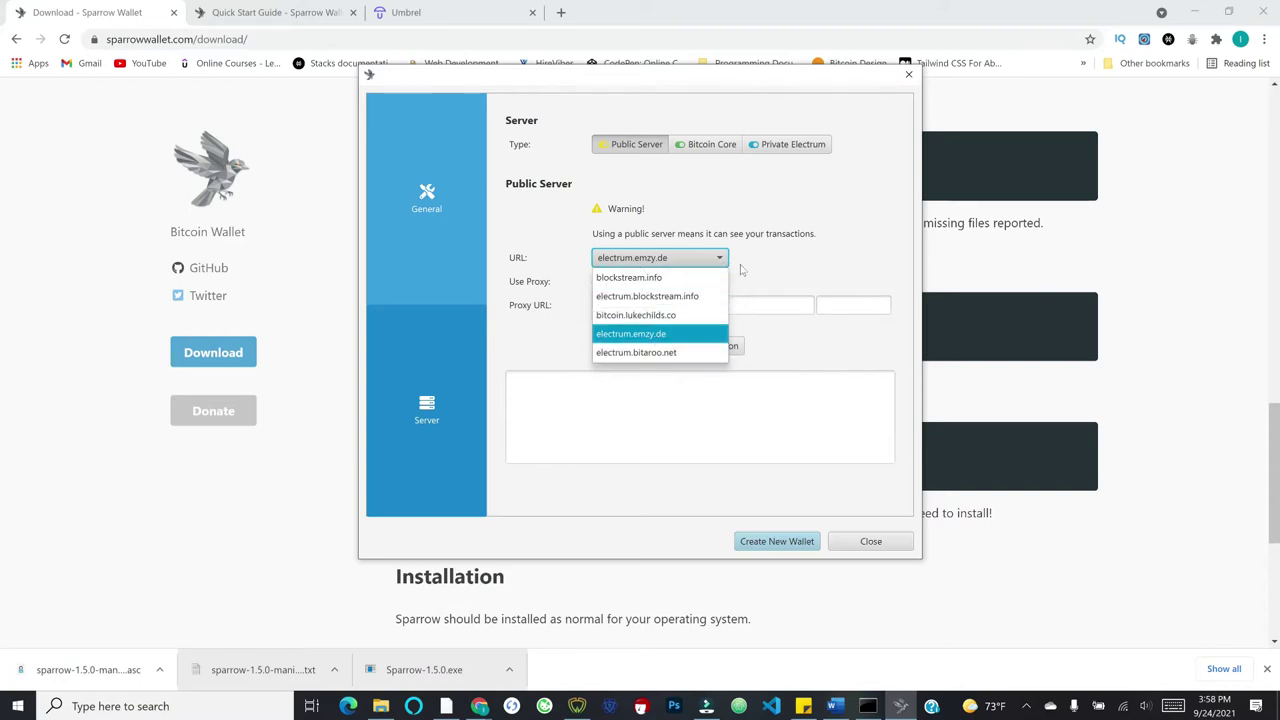
left_click(650, 277)
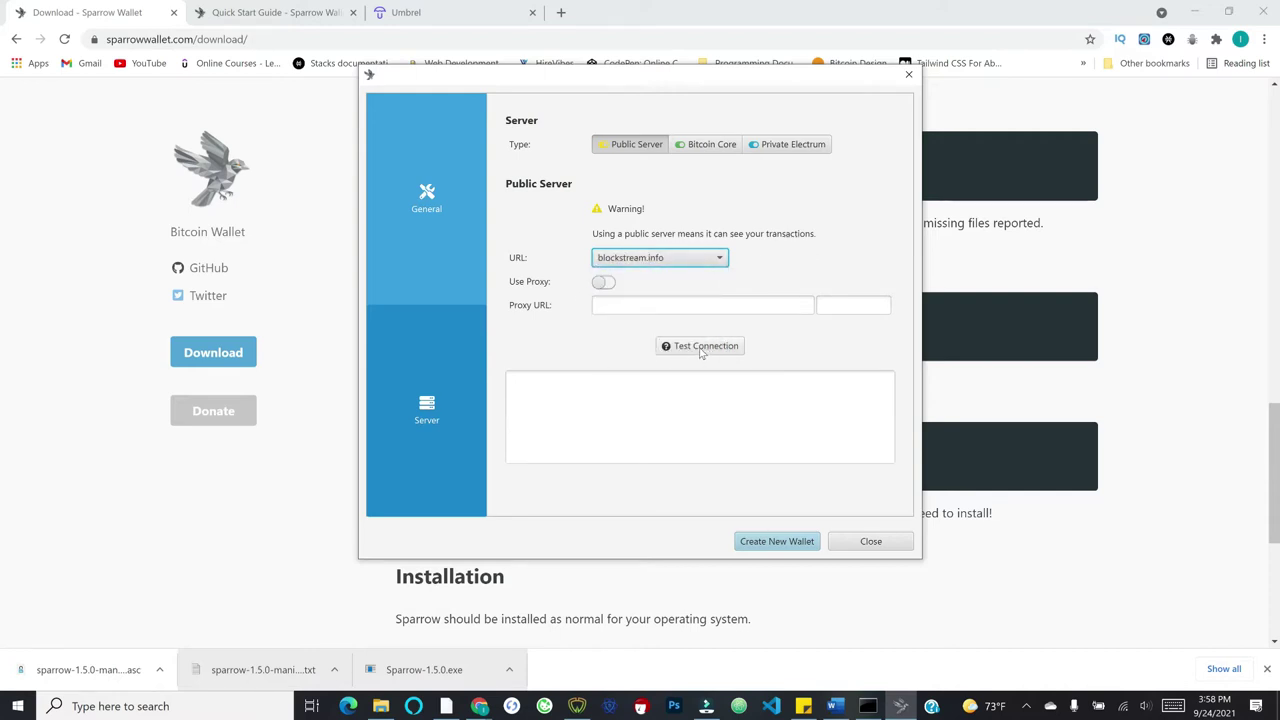
left_click(780, 542)
Step: Configure a Private Electrum server with the URL from Umbrel's Connect Wallet instructions for Sparrow, and test the connection
left_click(786, 146)
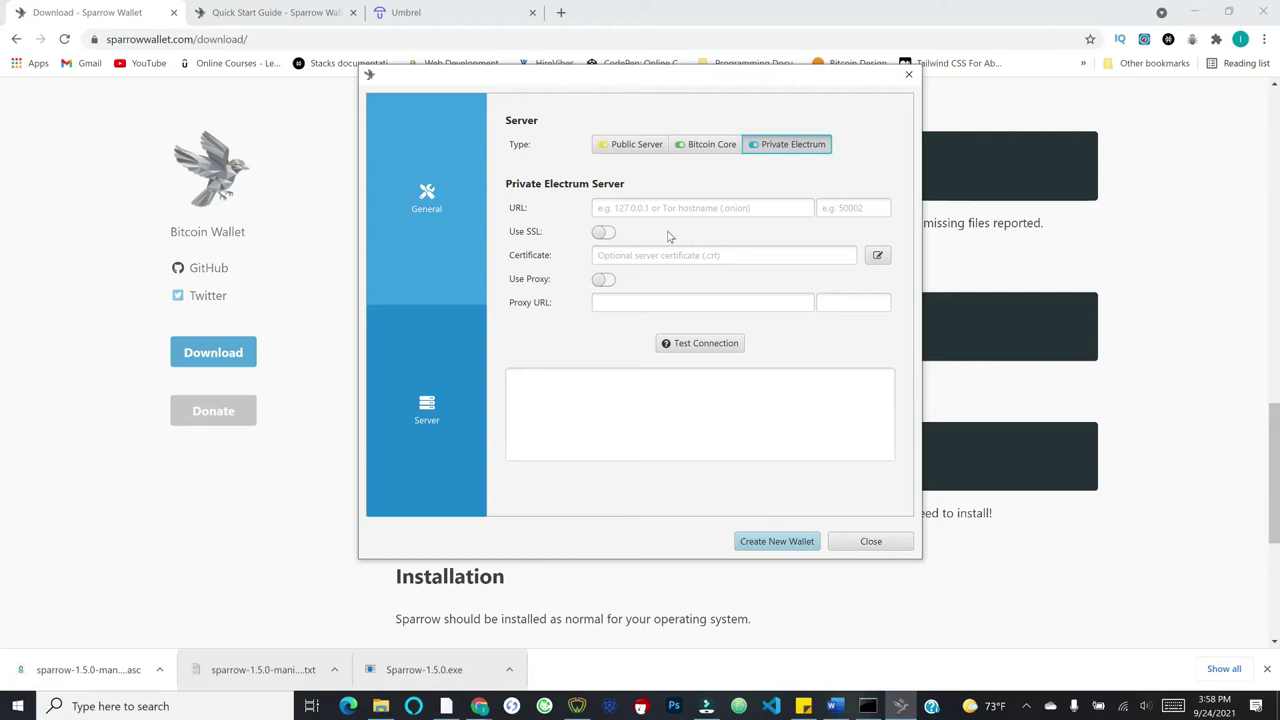
left_click(447, 12)
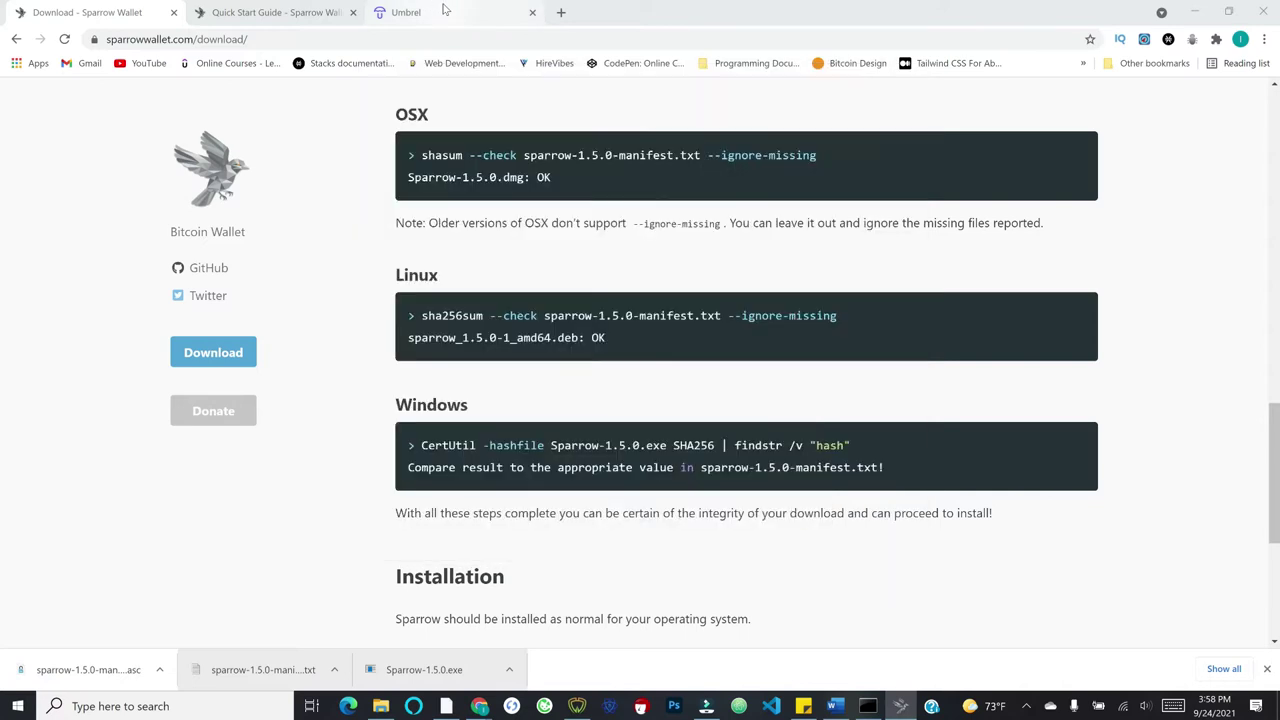
left_click(600, 458)
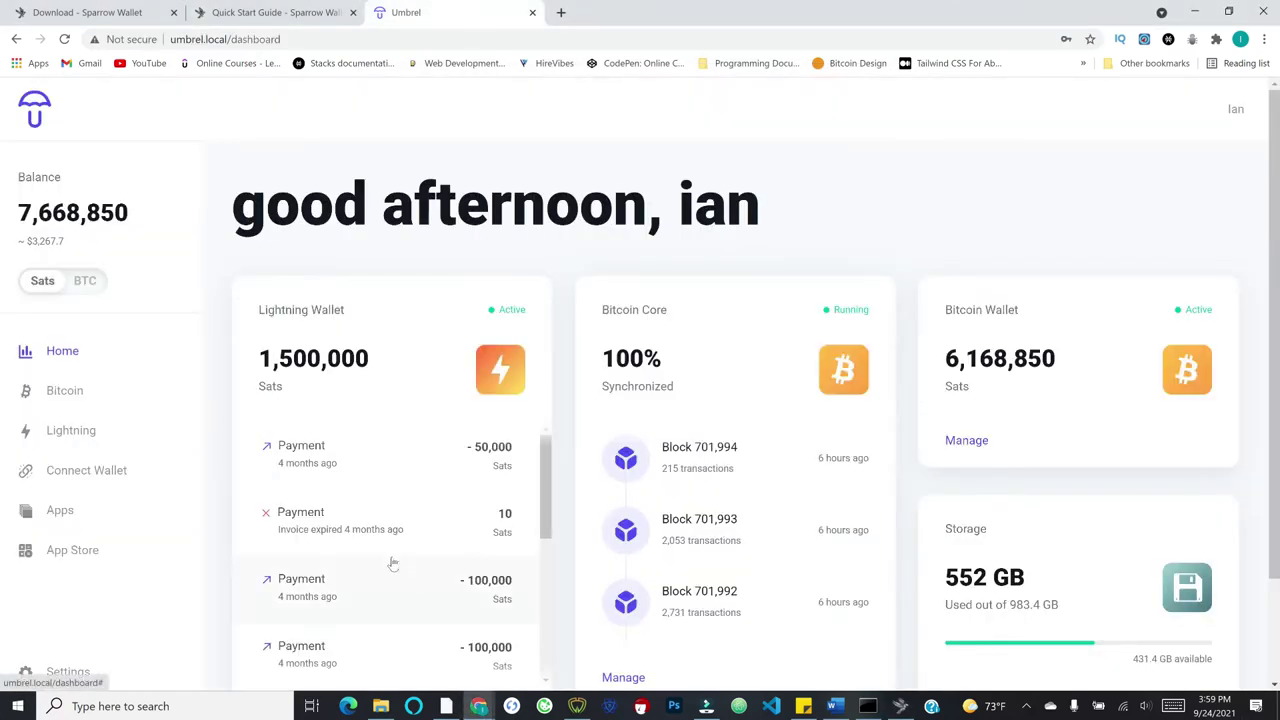
left_click(94, 472)
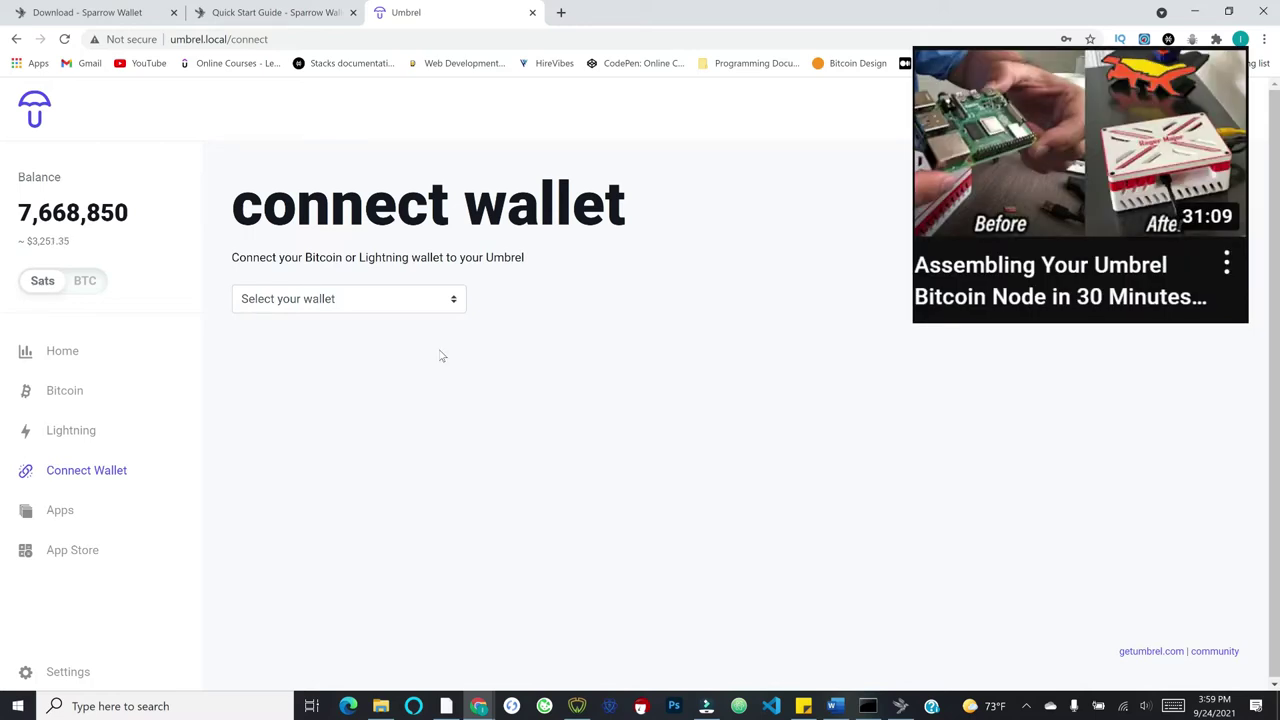
left_click(336, 299)
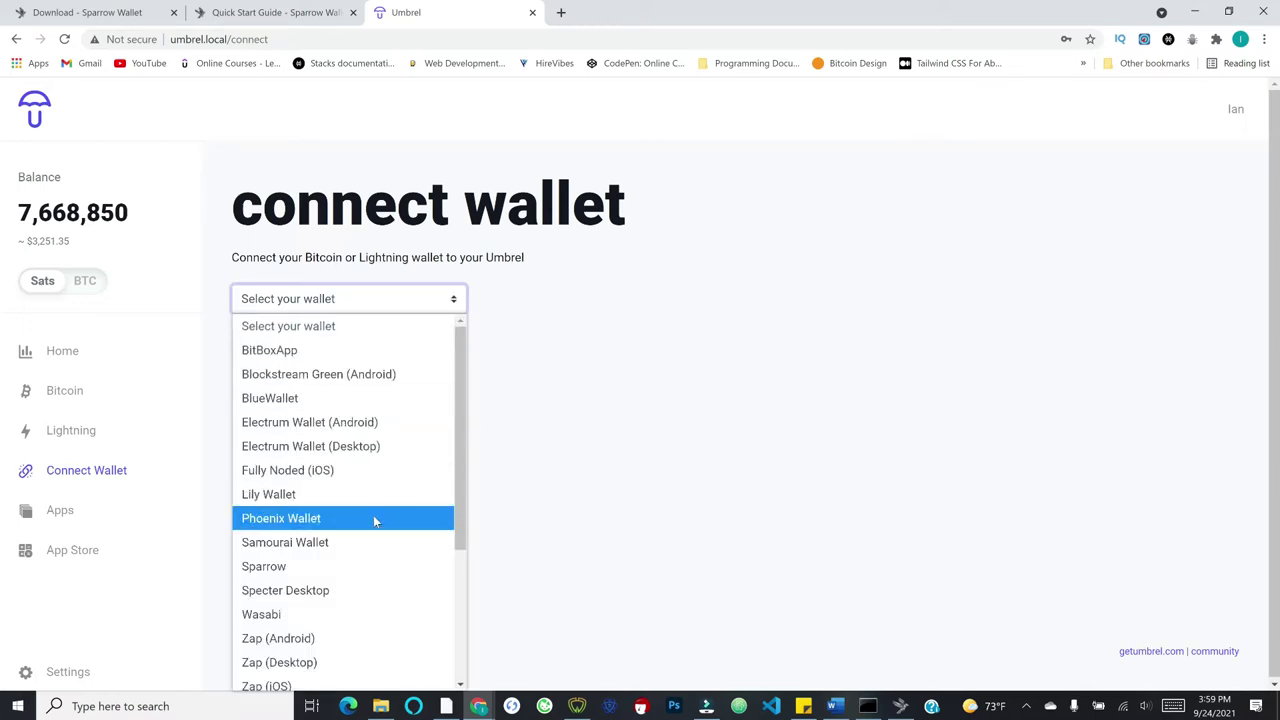
left_click(286, 568)
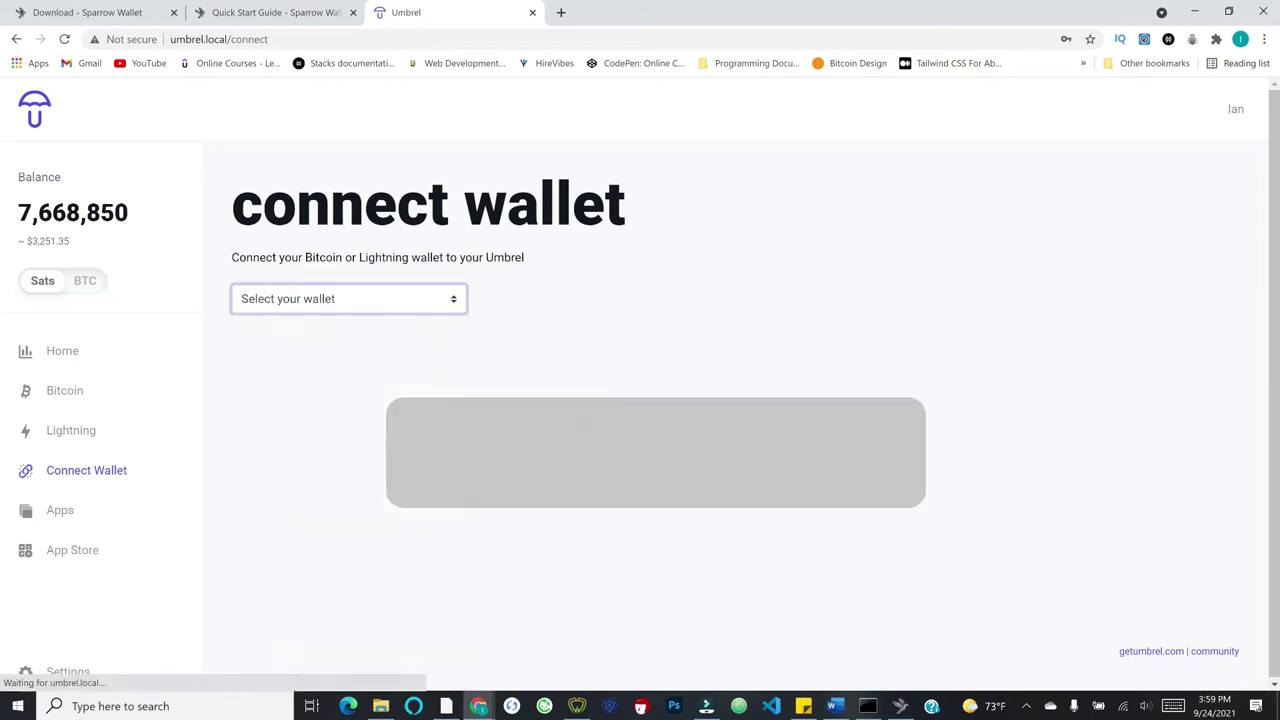
scroll(1183, 278, "down", 1)
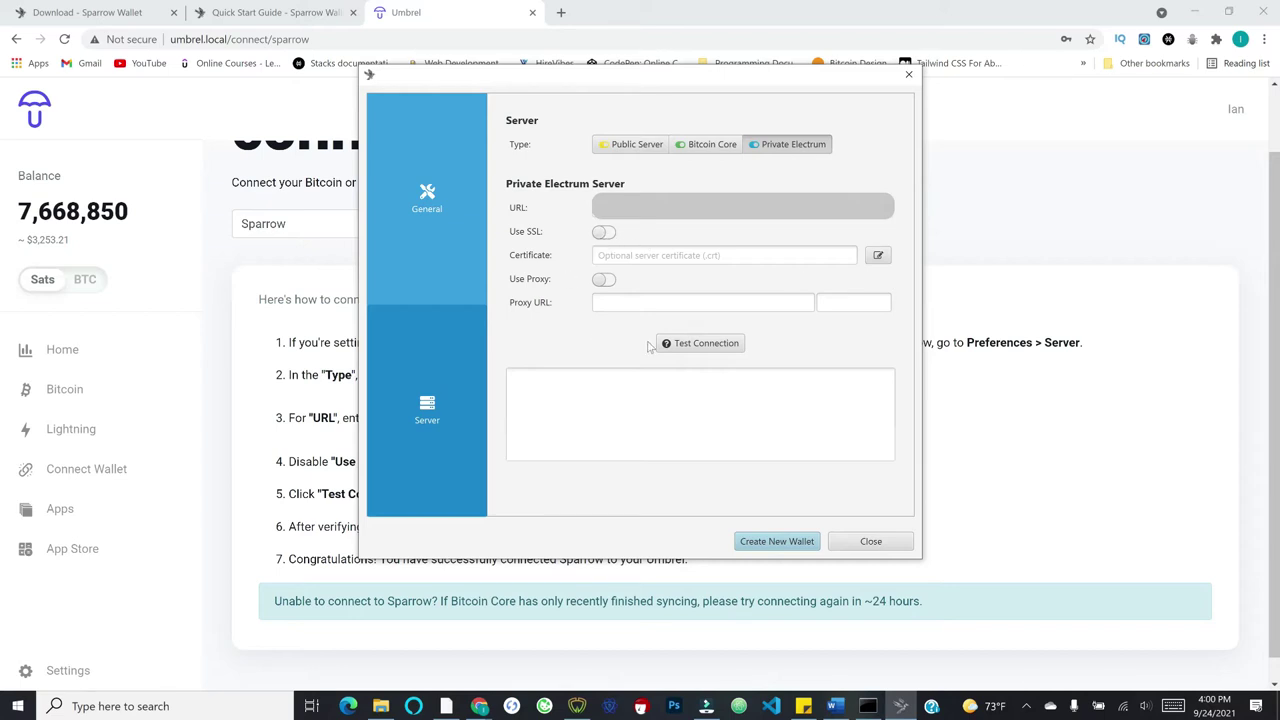
left_click(740, 343)
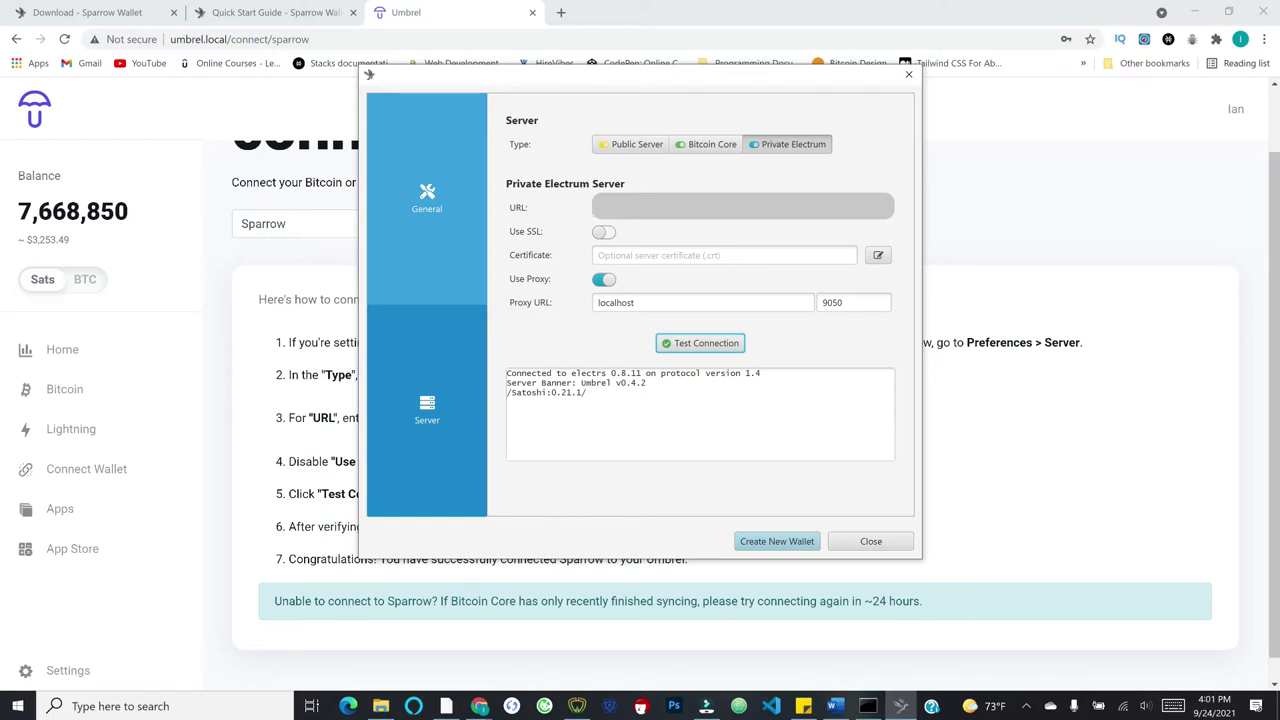
Step: Create a new wallet named Sparrow1
left_click(768, 543)
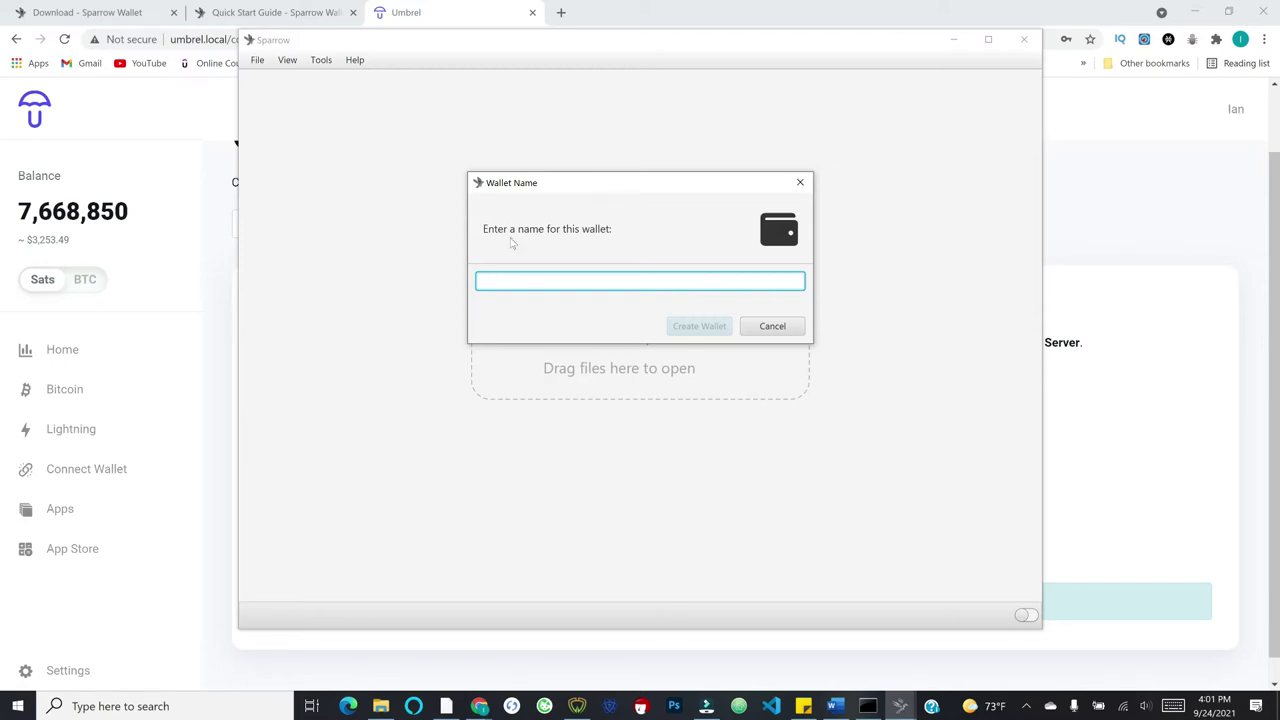
left_click(530, 279)
type("Sparrow1")
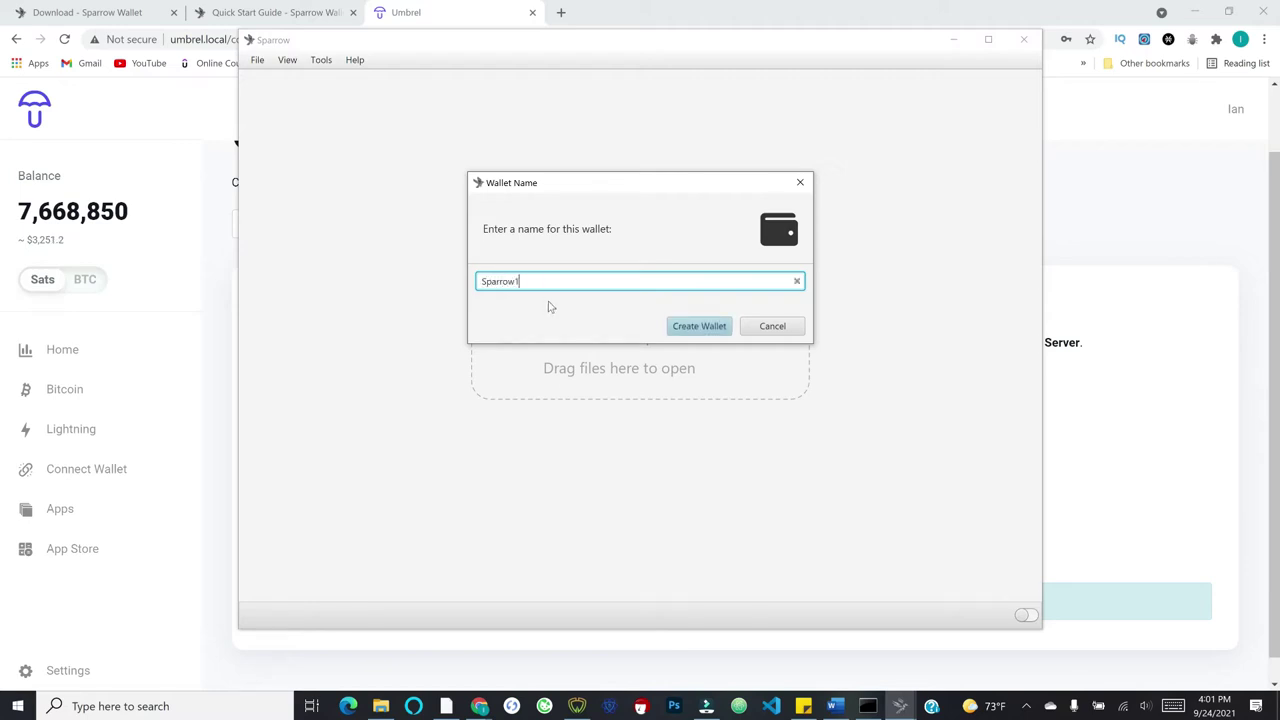
left_click(688, 330)
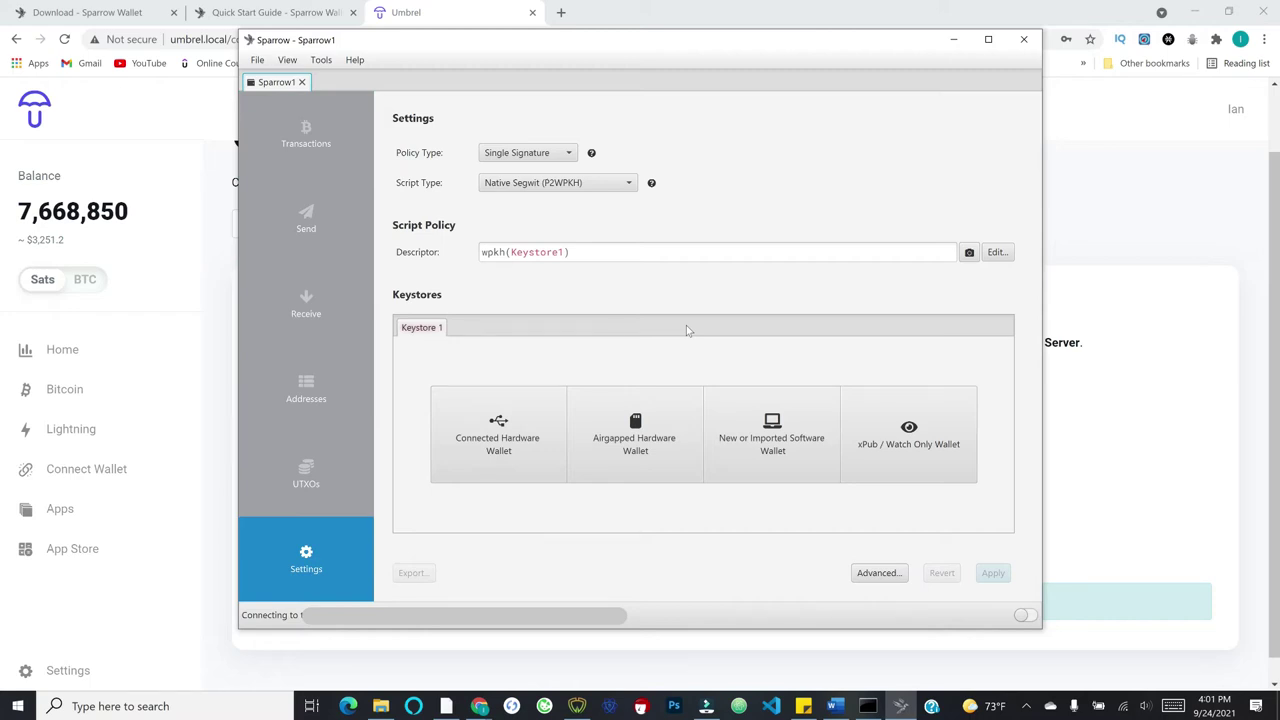
Step: Try the Multi Signature policy with cosigners at 5 of 7 and at 2 of 3, and return the policy type to Single Signature
left_click(565, 156)
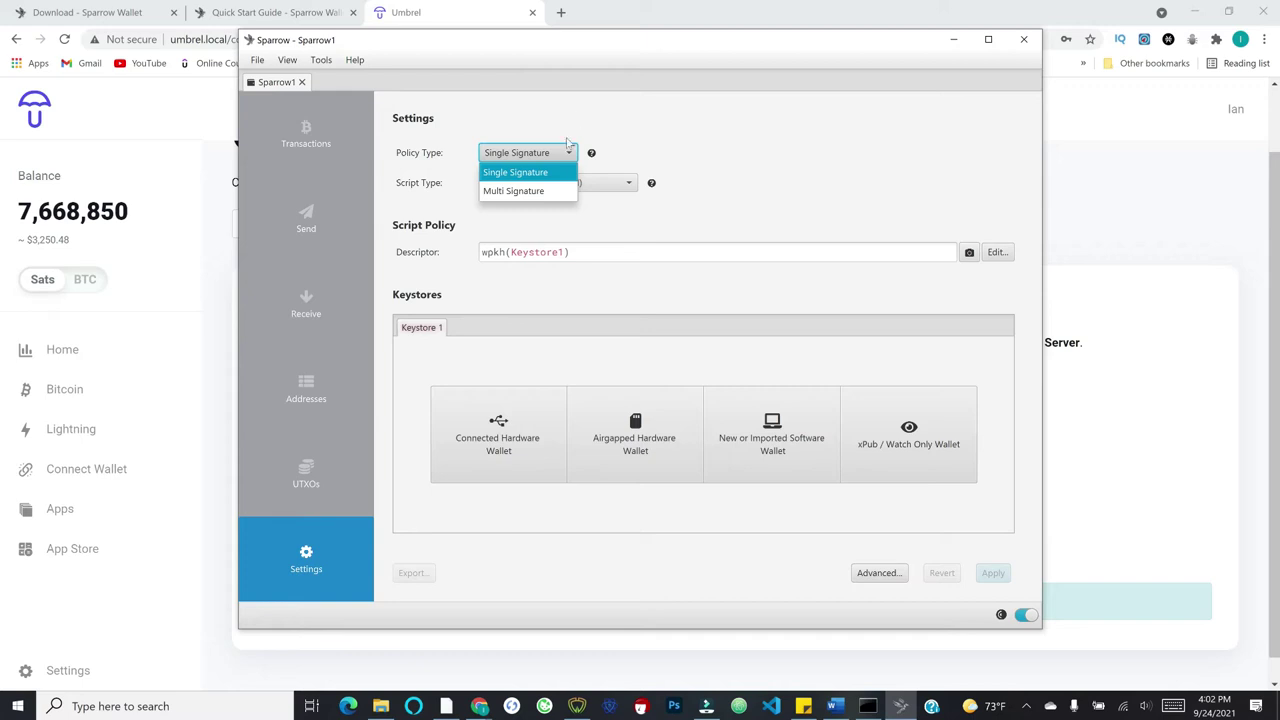
left_click(520, 190)
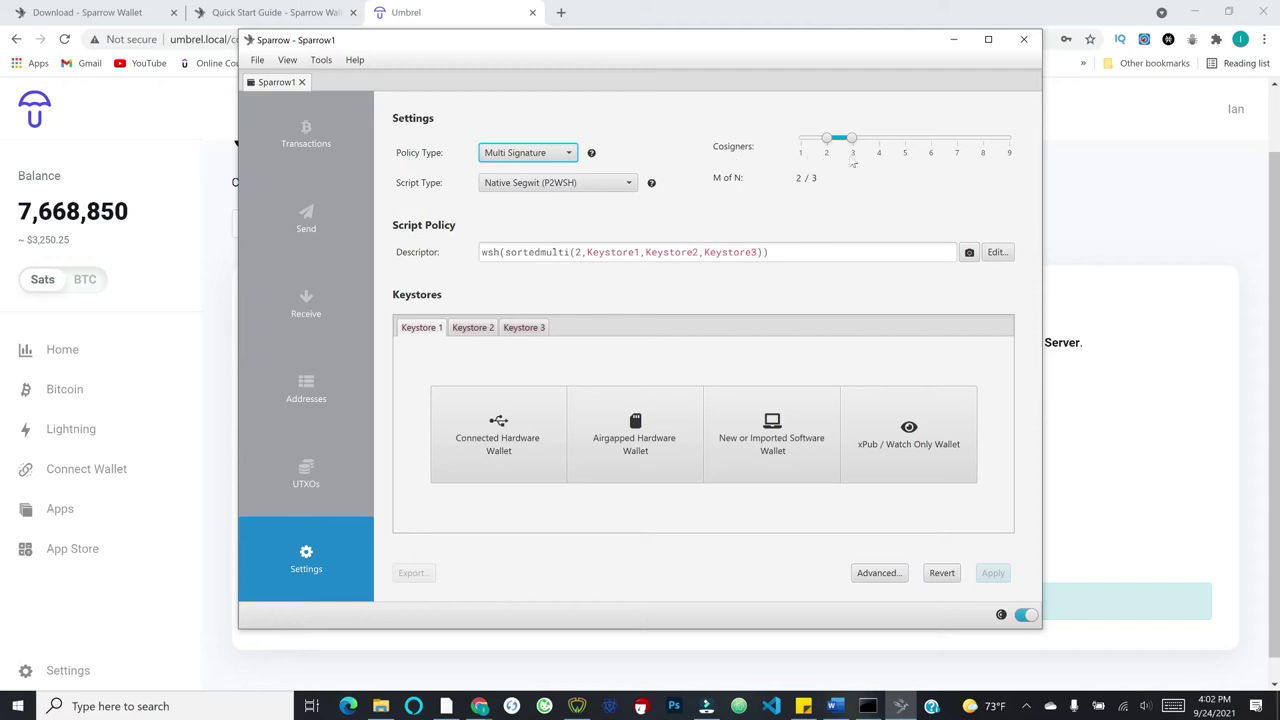
left_click_drag(853, 138, 958, 140)
left_click_drag(826, 138, 906, 140)
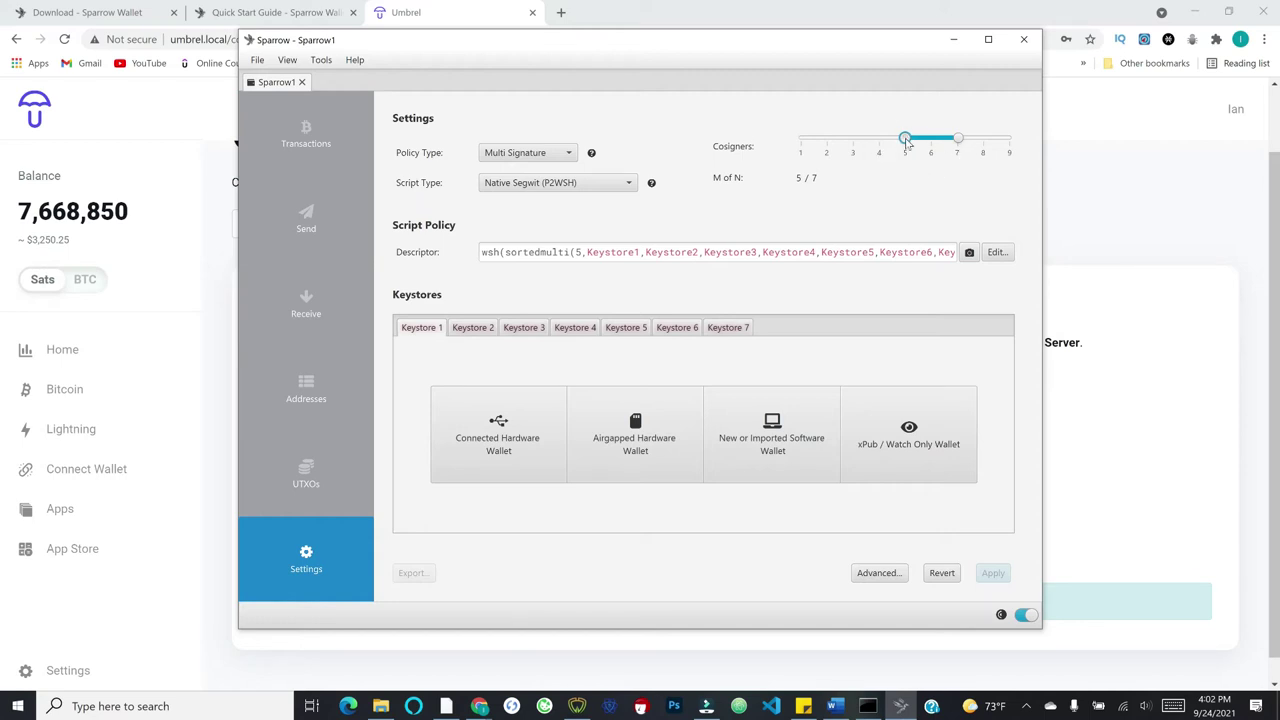
left_click_drag(905, 139, 825, 147)
left_click_drag(957, 139, 851, 141)
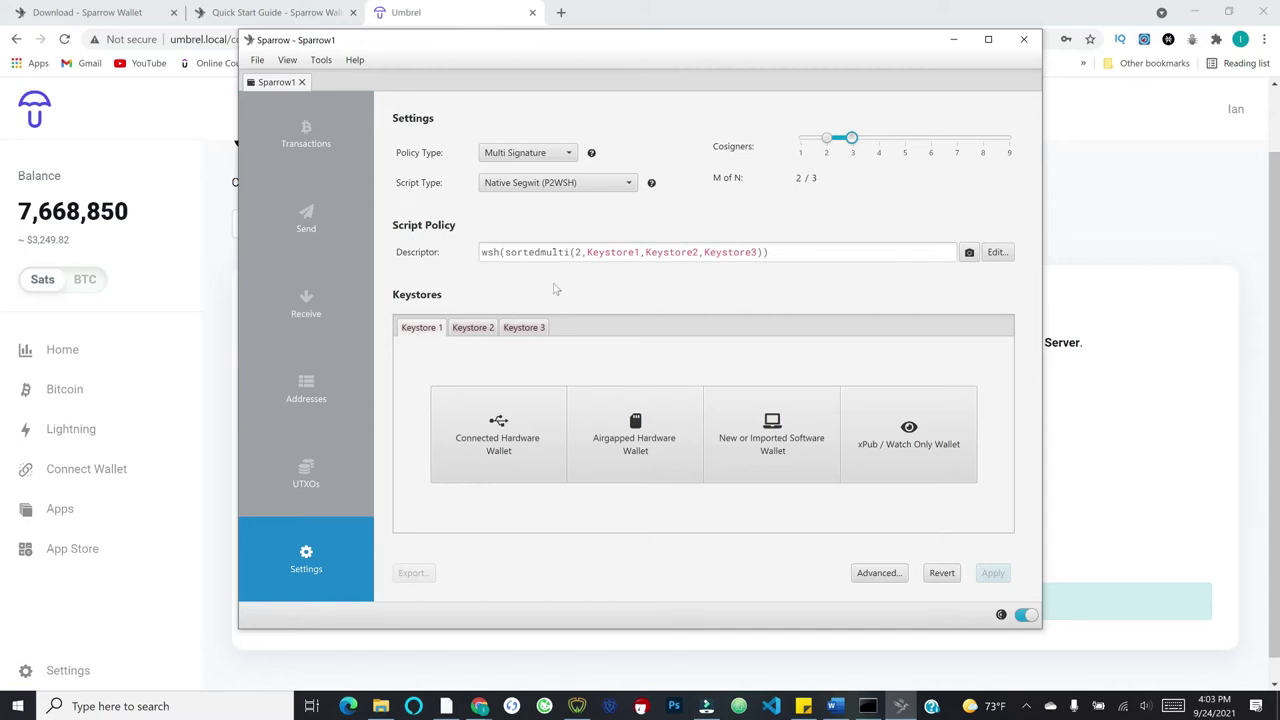
left_click(527, 152)
left_click(515, 170)
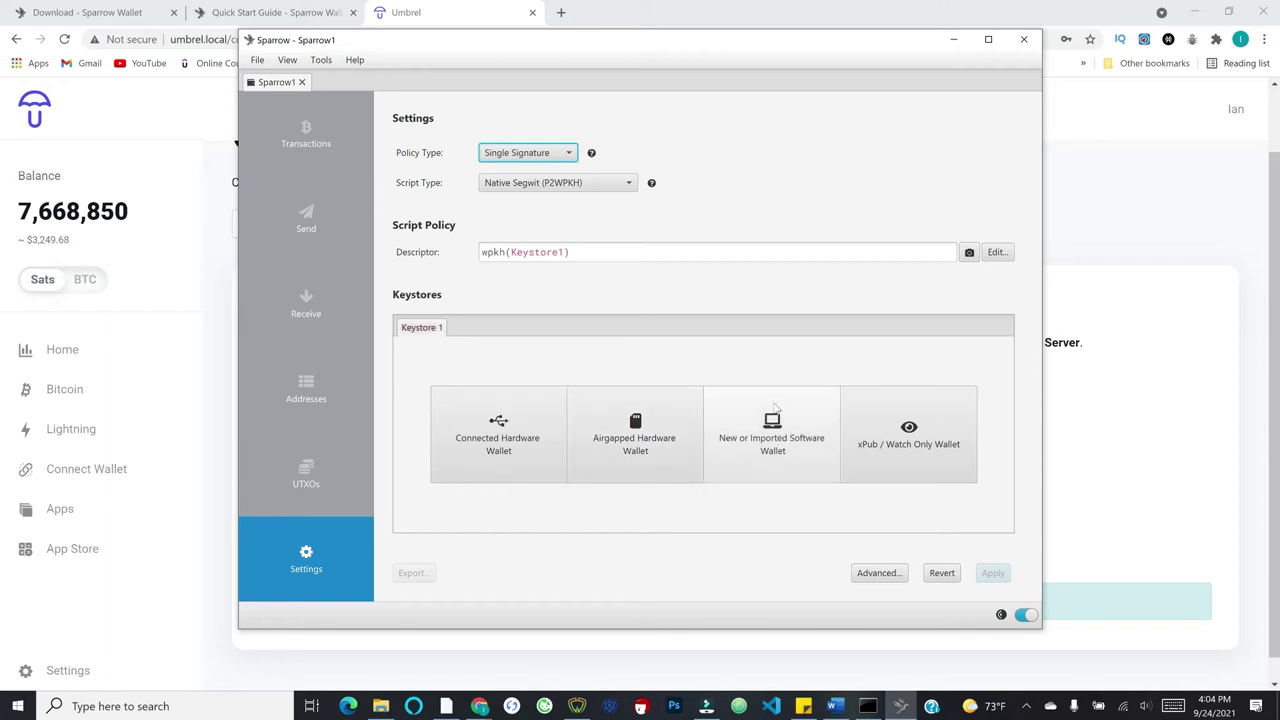
Step: Generate a new 12-word BIP39 mnemonic for Keystore 1 as a new software wallet
left_click(740, 459)
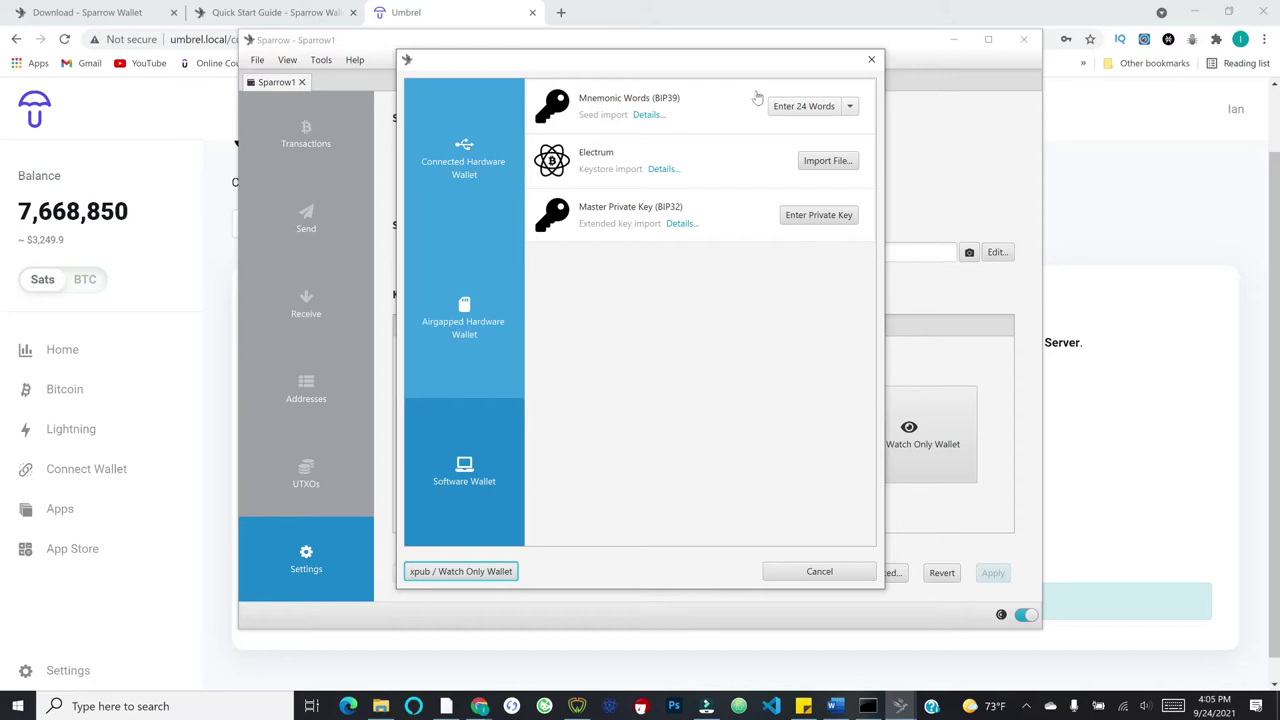
left_click(850, 107)
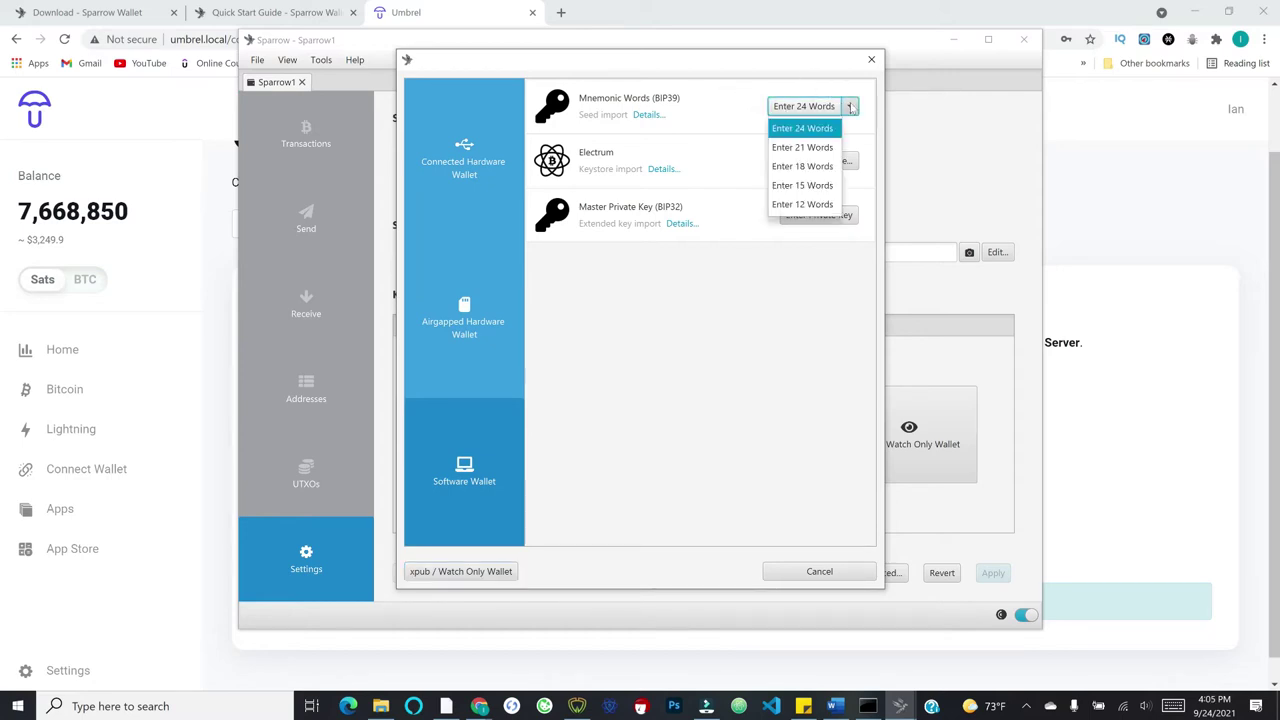
left_click(801, 204)
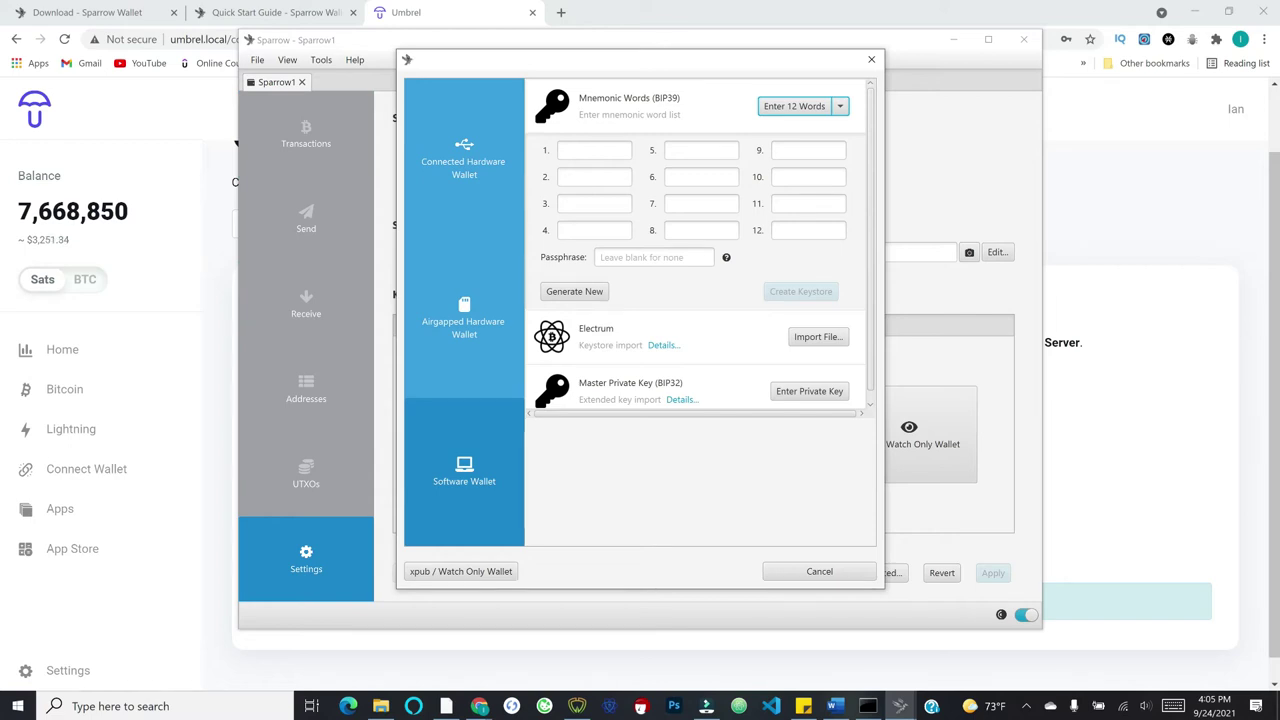
left_click(552, 296)
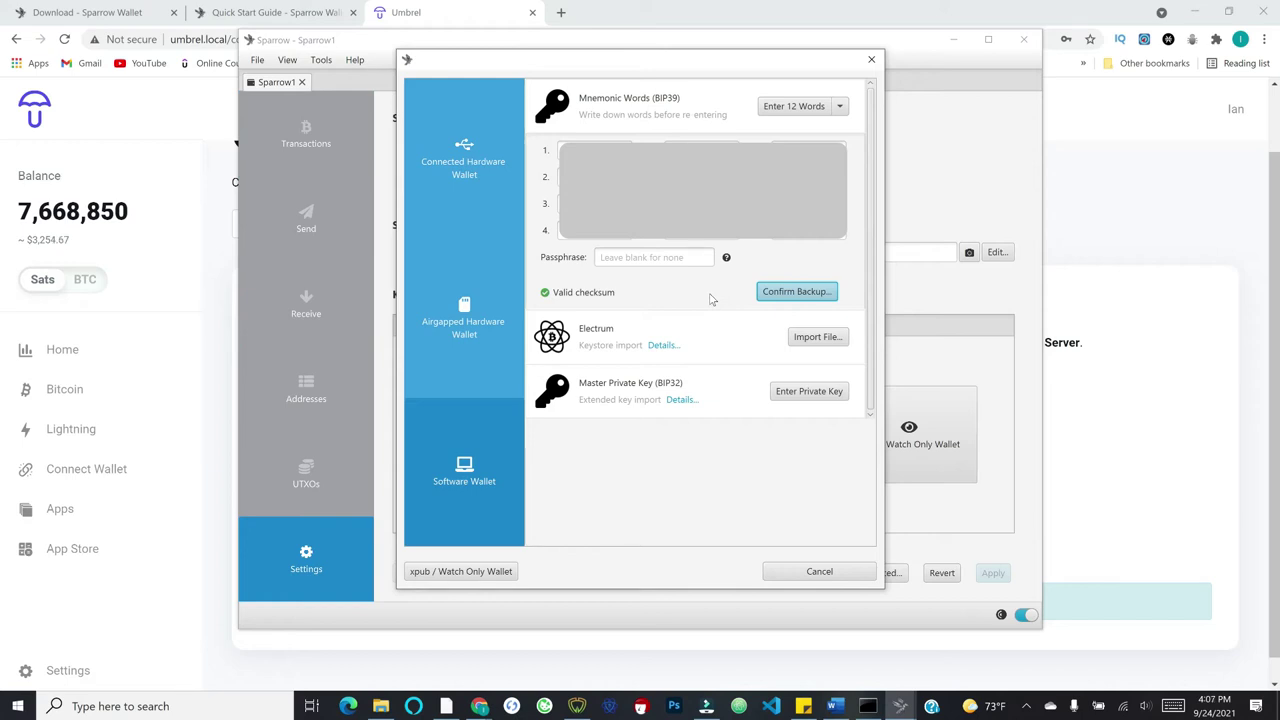
Step: Confirm the seed backup by re-entering the 12 mnemonic words, and create the keystore
left_click(770, 293)
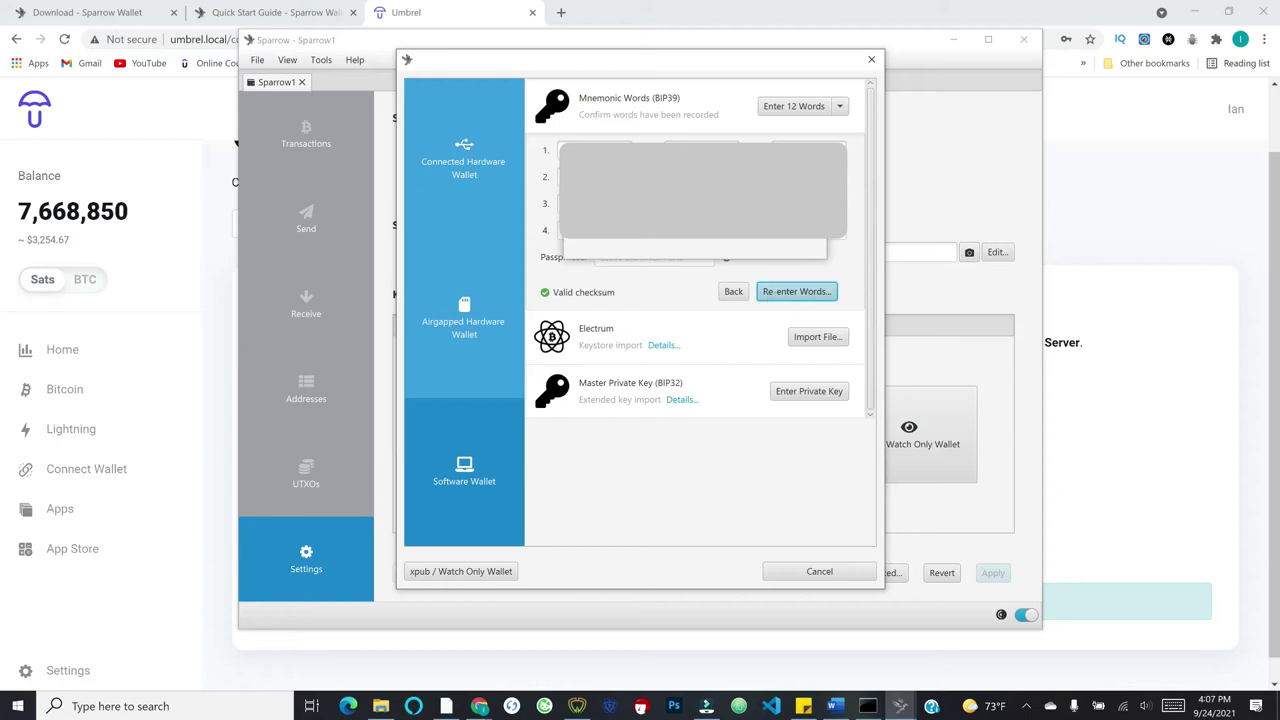
left_click(783, 292)
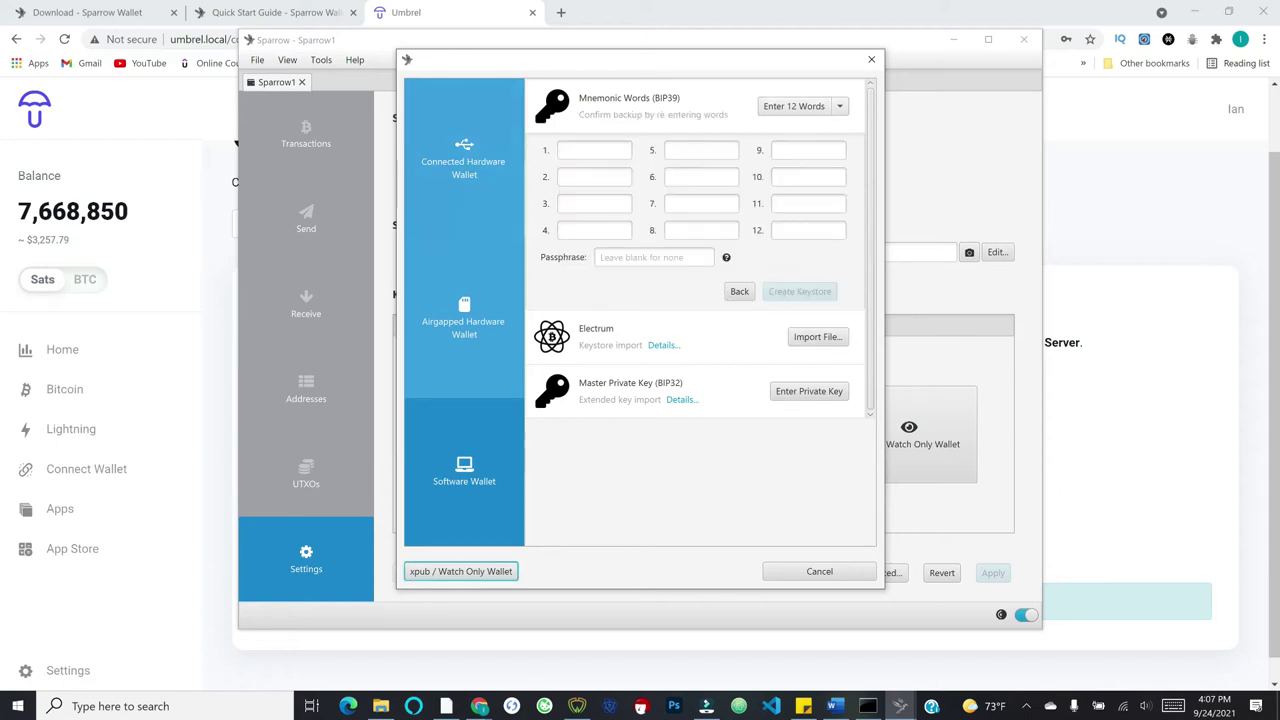
left_click(586, 147)
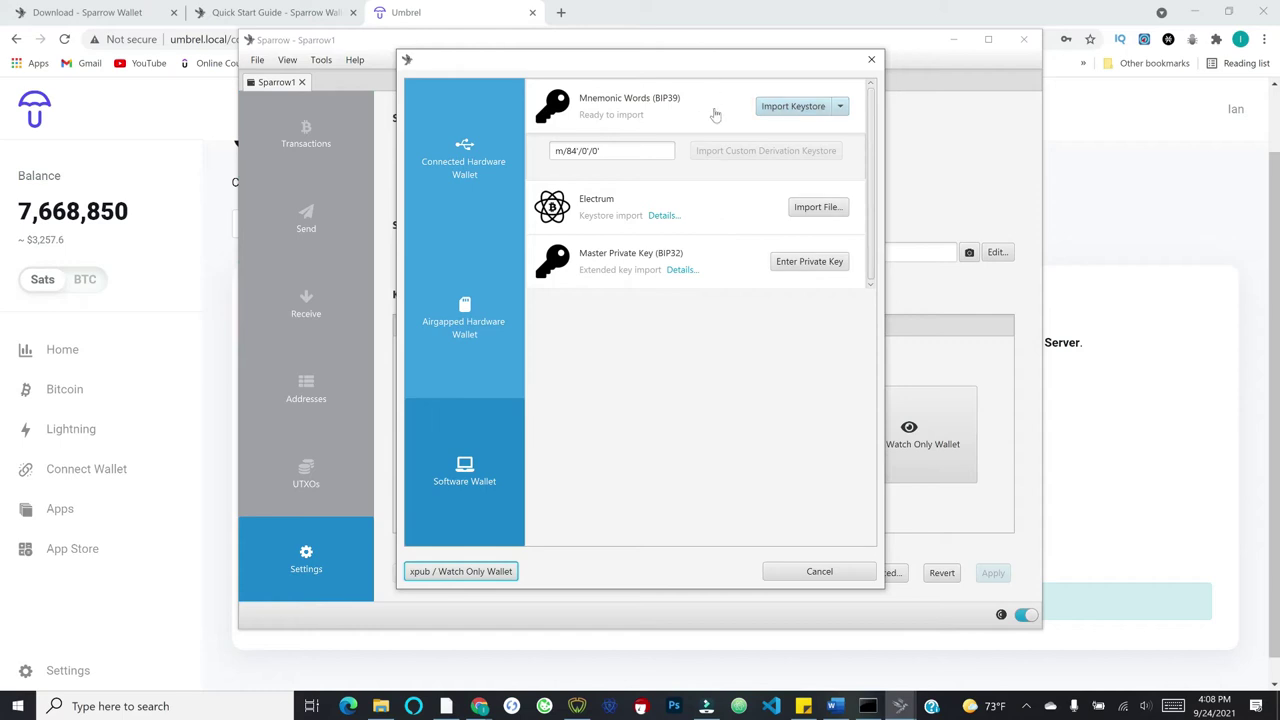
Step: Import the BIP39 keystore with the default derivation and apply the wallet settings, filling in the wallet password
left_click(790, 106)
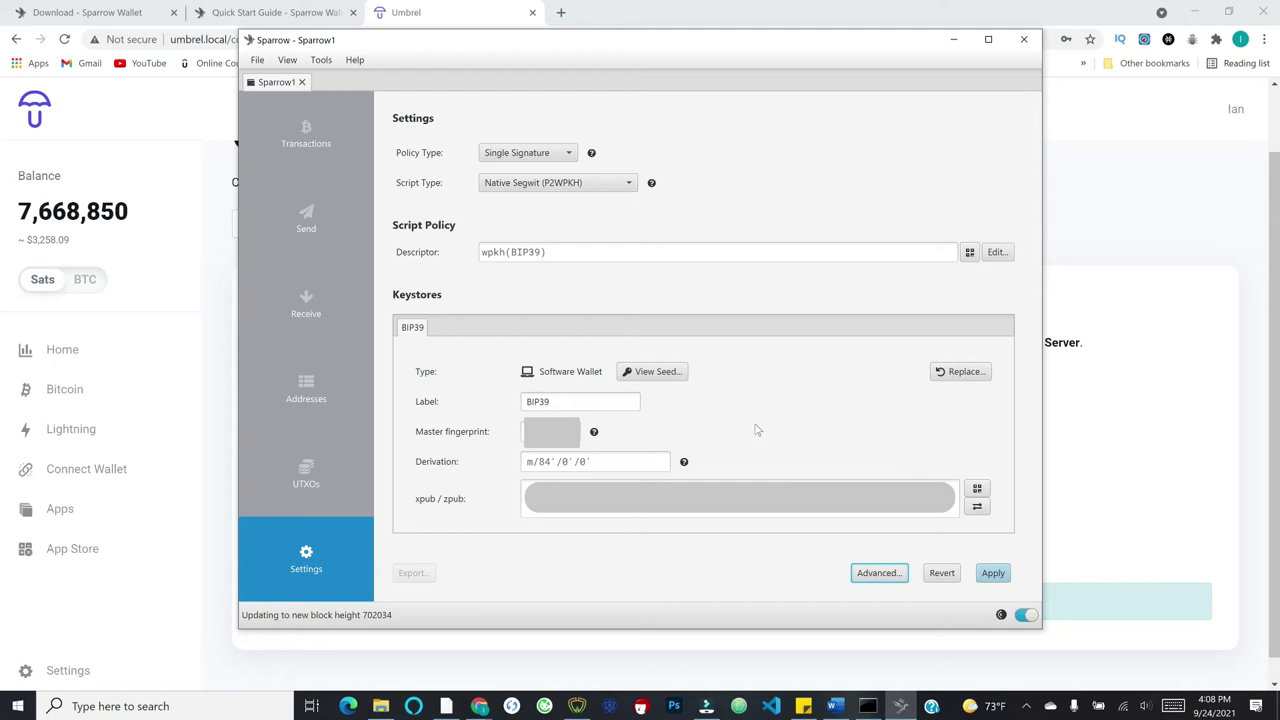
left_click(993, 573)
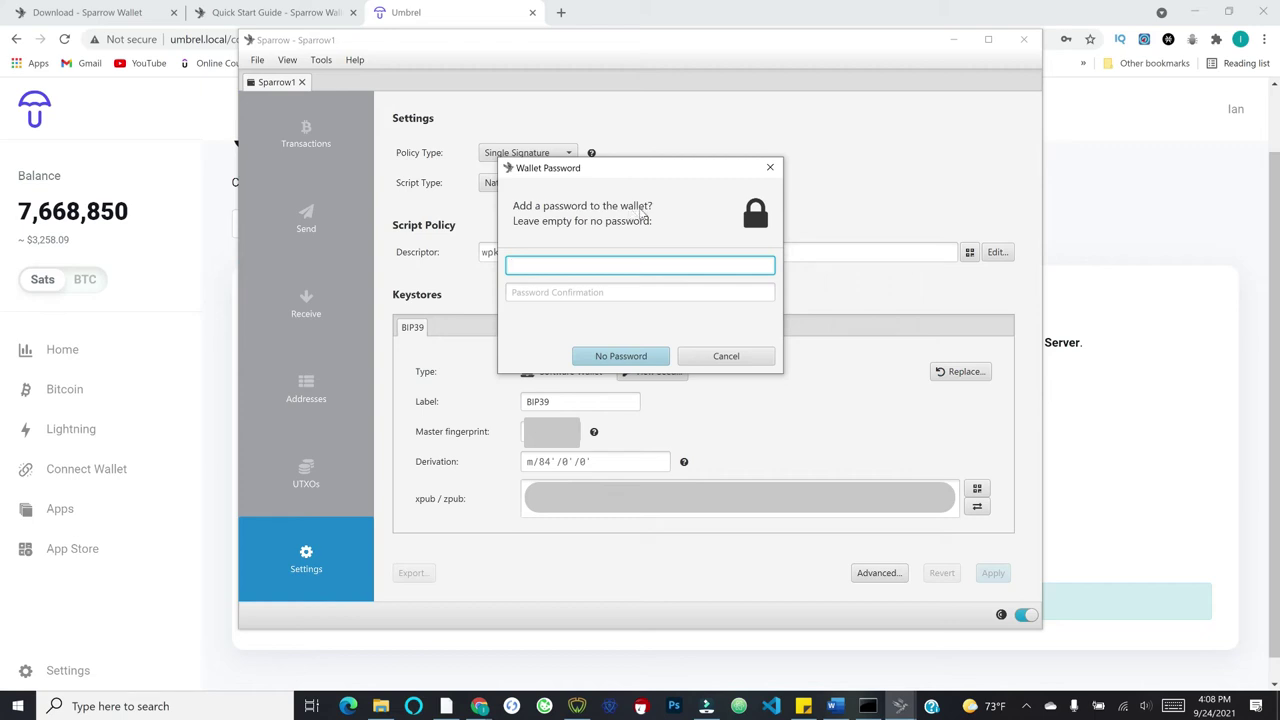
left_click(553, 267)
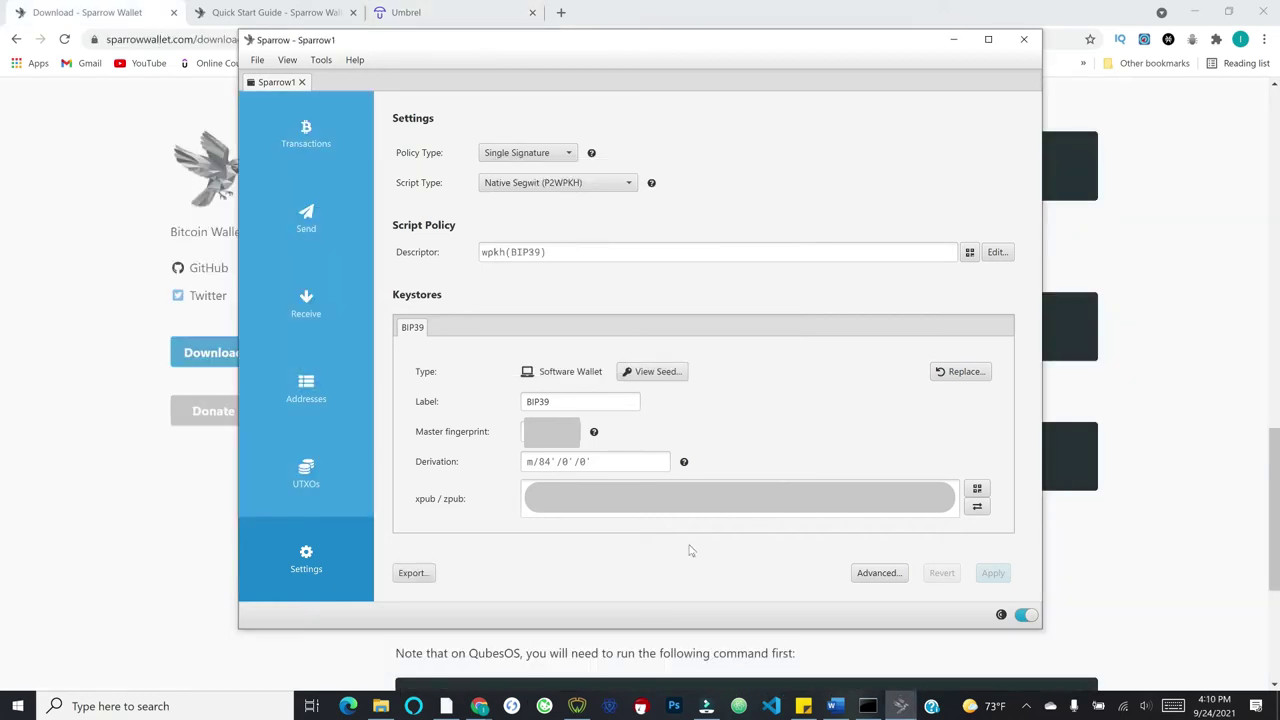
Step: Look through the wallet's Transactions, Receive and Send pages, ending on the Send page
left_click(289, 145)
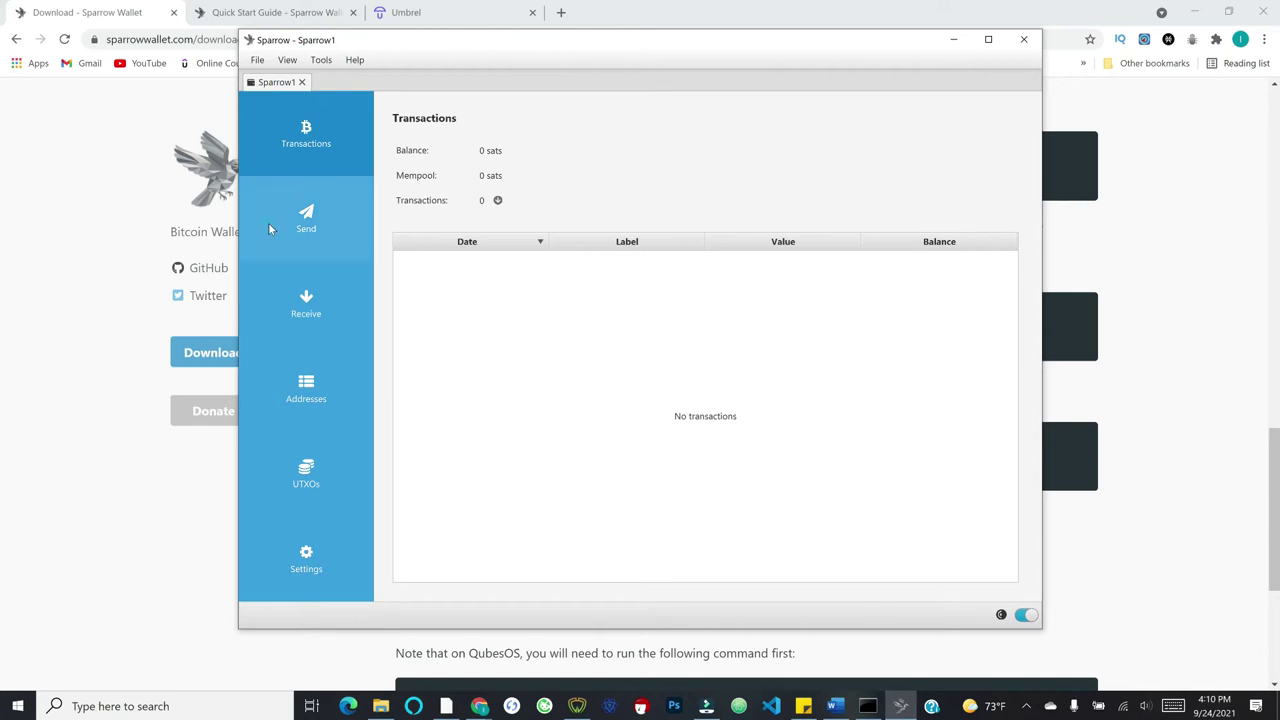
left_click(270, 220)
left_click(265, 318)
left_click(262, 222)
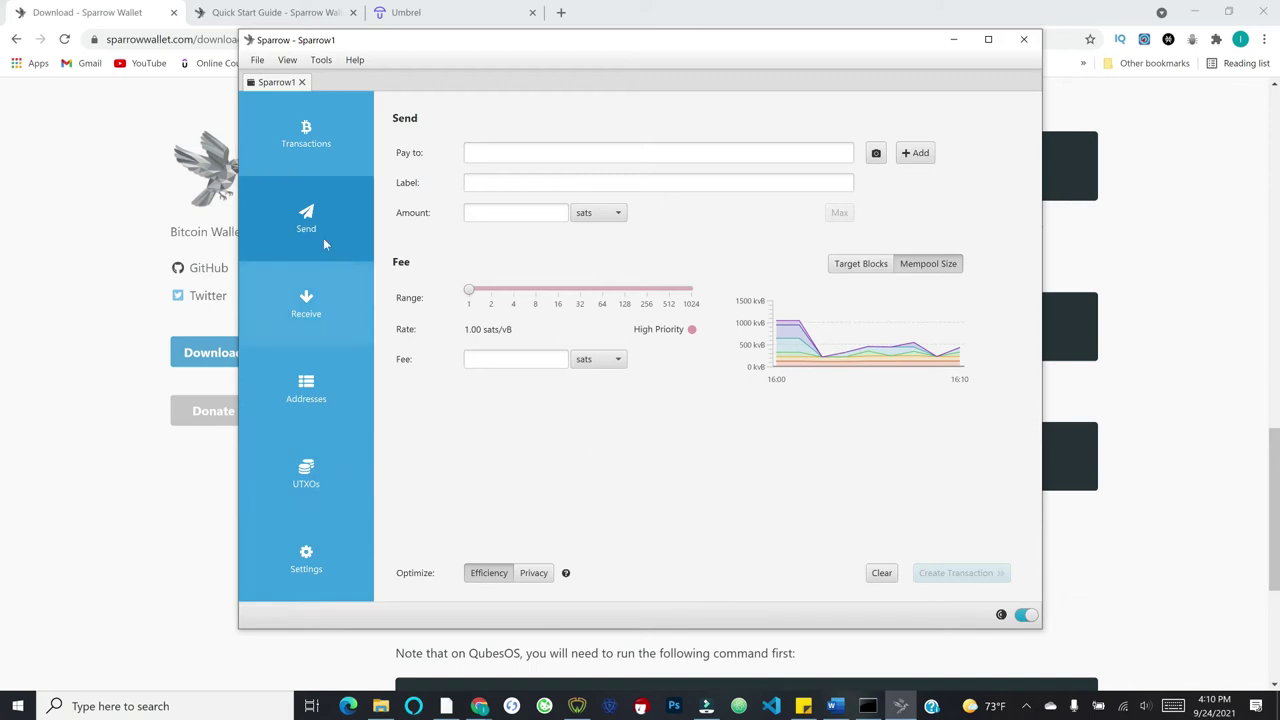
Step: Look through the wallet's Receive, Addresses, UTXOs and Settings pages, ending on the Transactions page
left_click(267, 326)
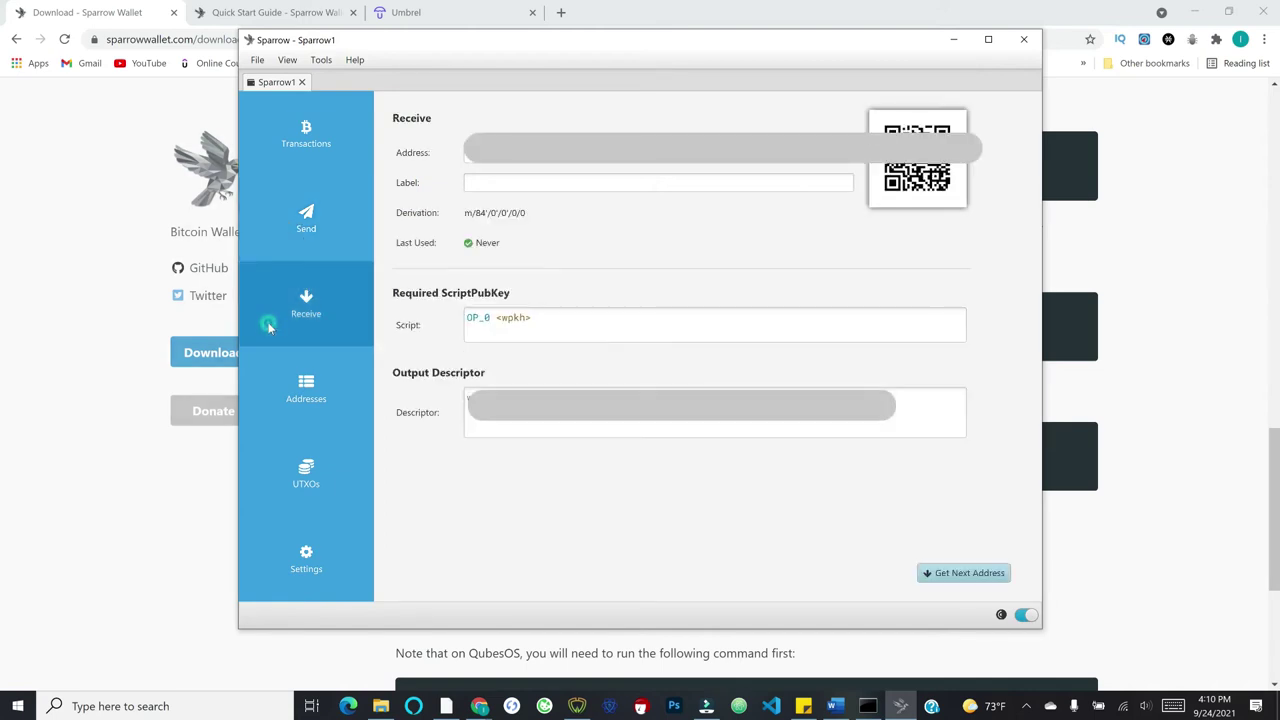
left_click(272, 394)
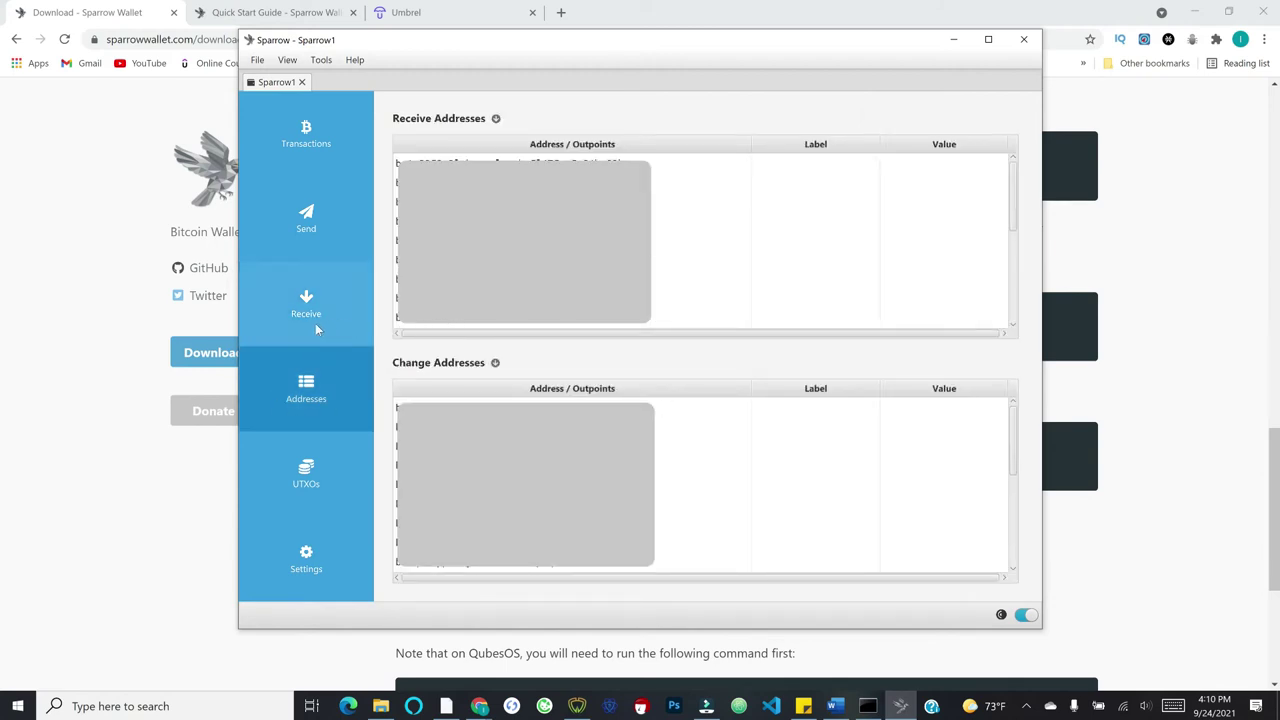
scroll(657, 250, "down", 3)
scroll(655, 255, "up", 3)
left_click(290, 496)
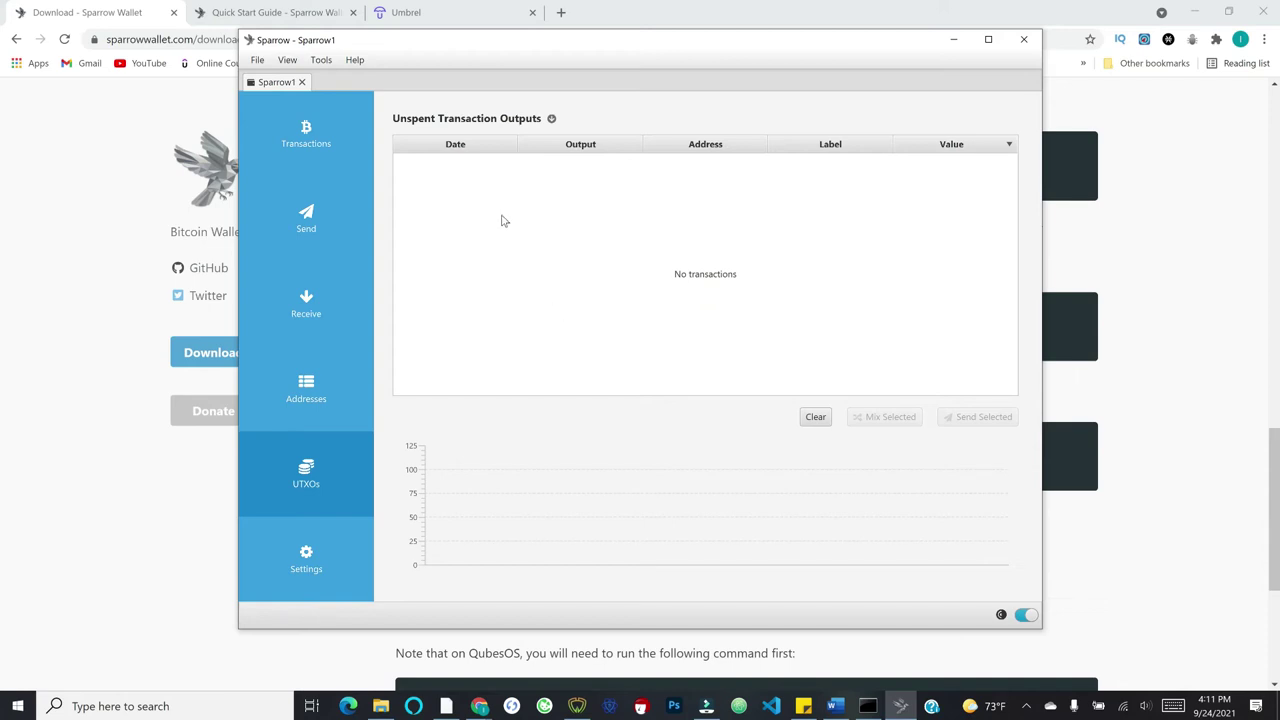
left_click(284, 550)
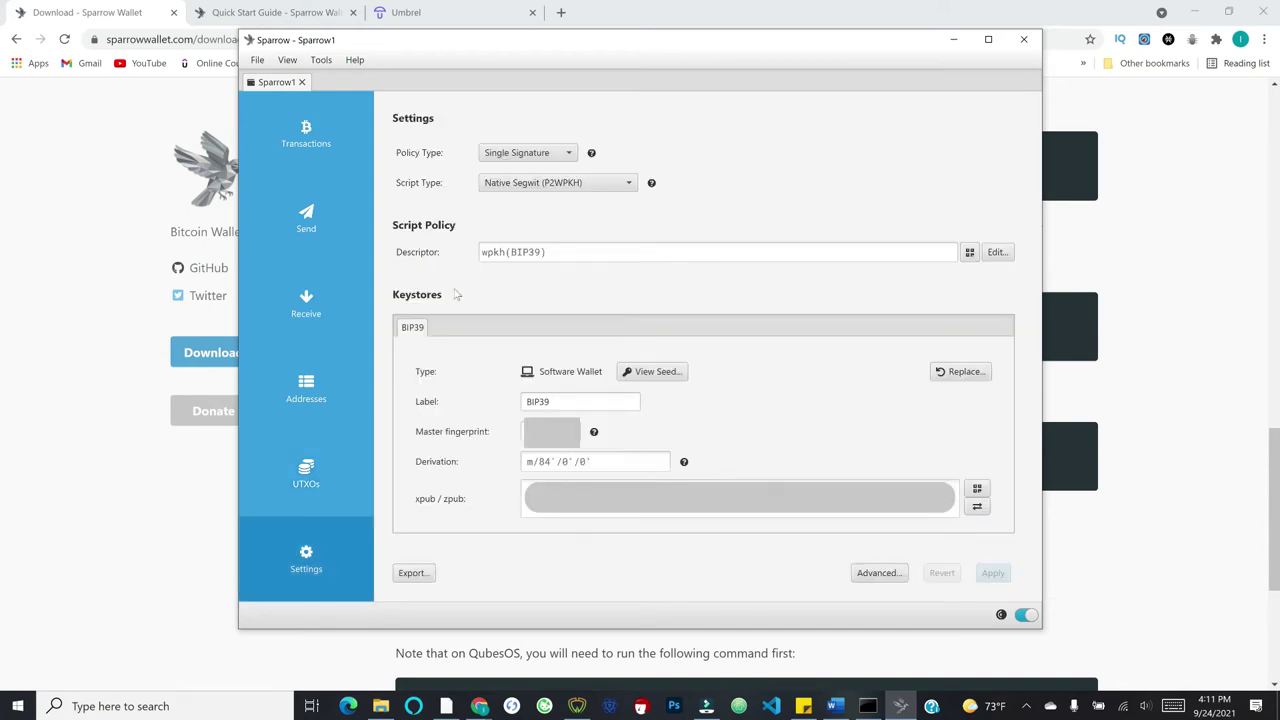
left_click(306, 160)
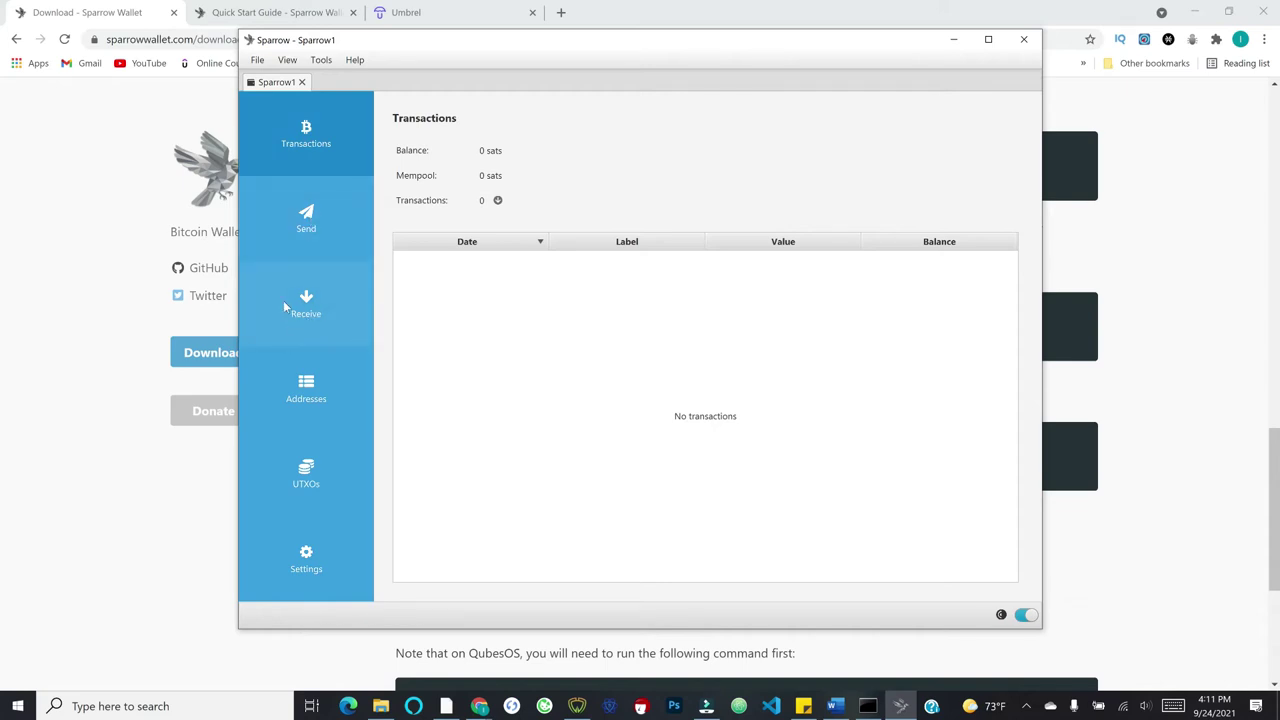
Step: Copy the wallet's current receiving address and switch to the external wallet program to fund this wallet
left_click(280, 306)
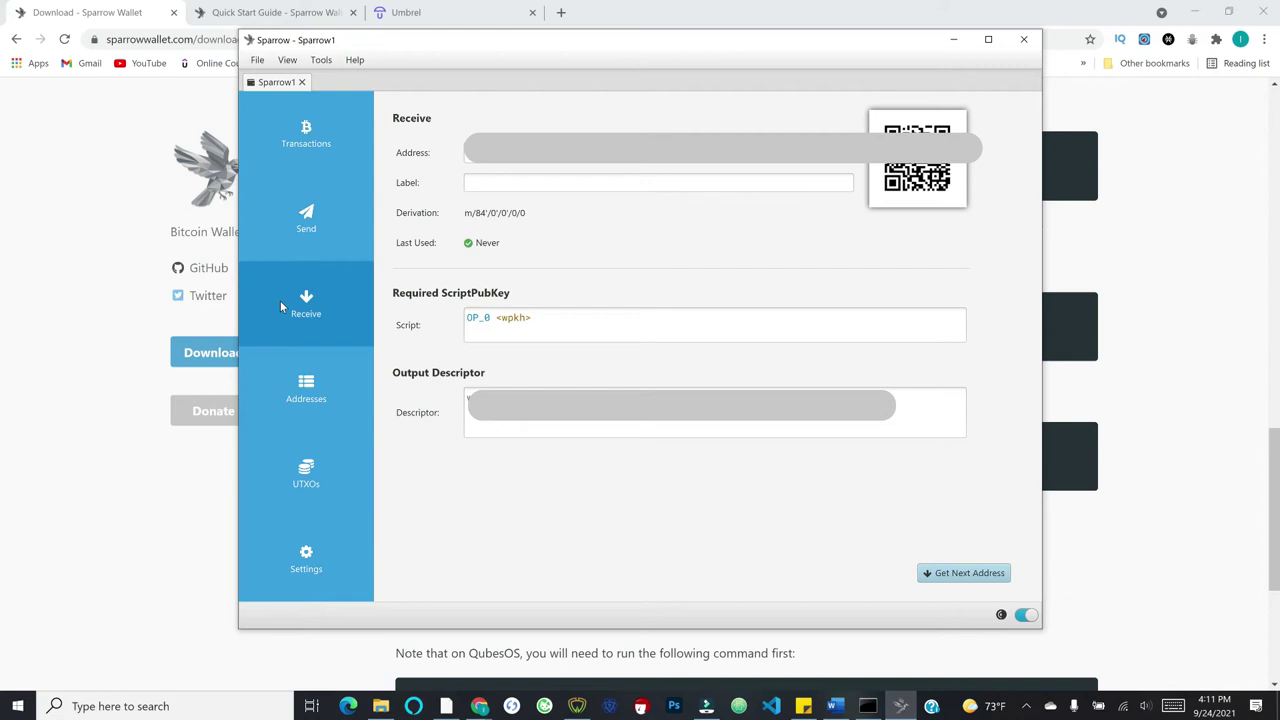
left_click(848, 158)
left_click(577, 706)
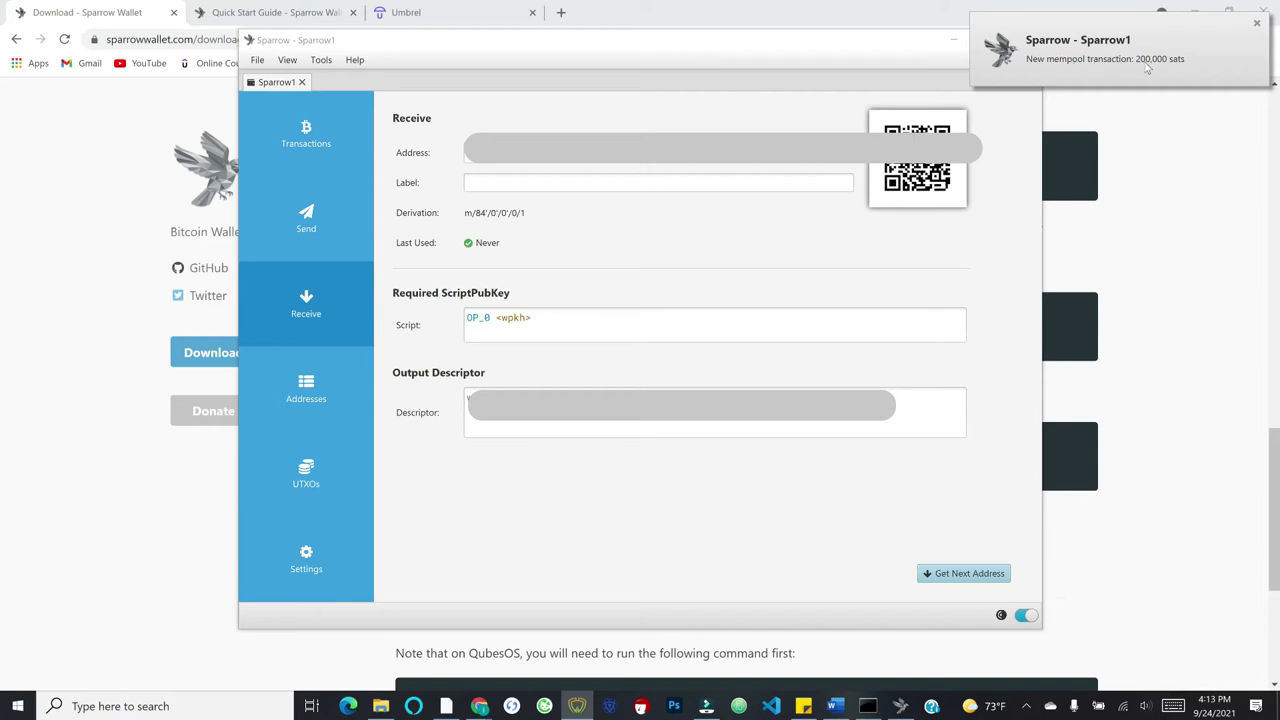
Step: Examine the incoming transaction's confirmation progress and its entry in the list of unspent outputs
left_click(288, 141)
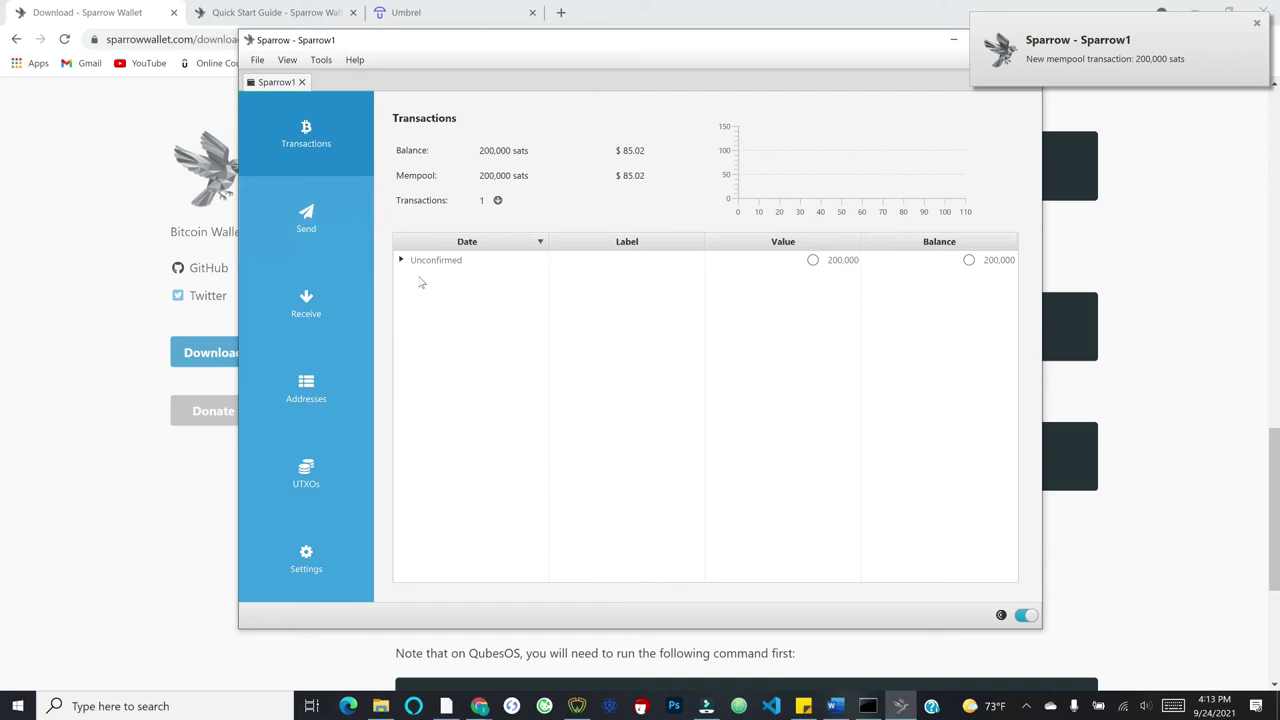
mouse_move(400, 262)
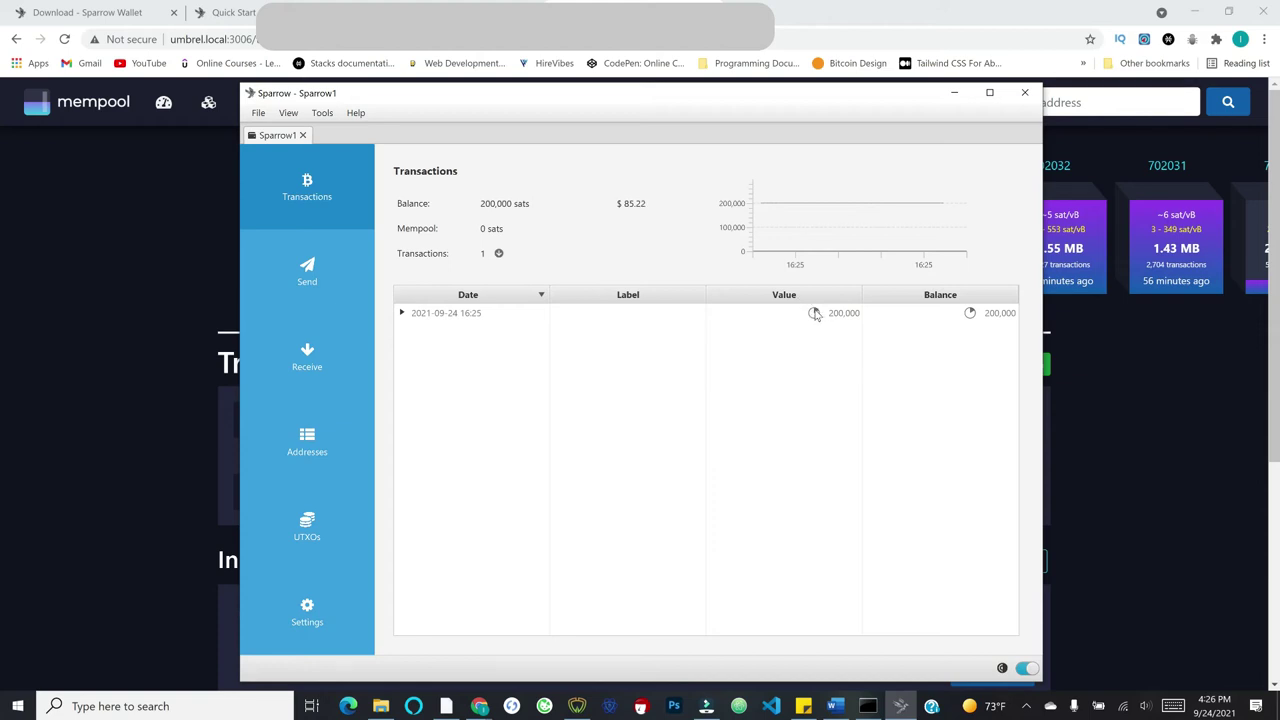
mouse_move(815, 314)
left_click(284, 528)
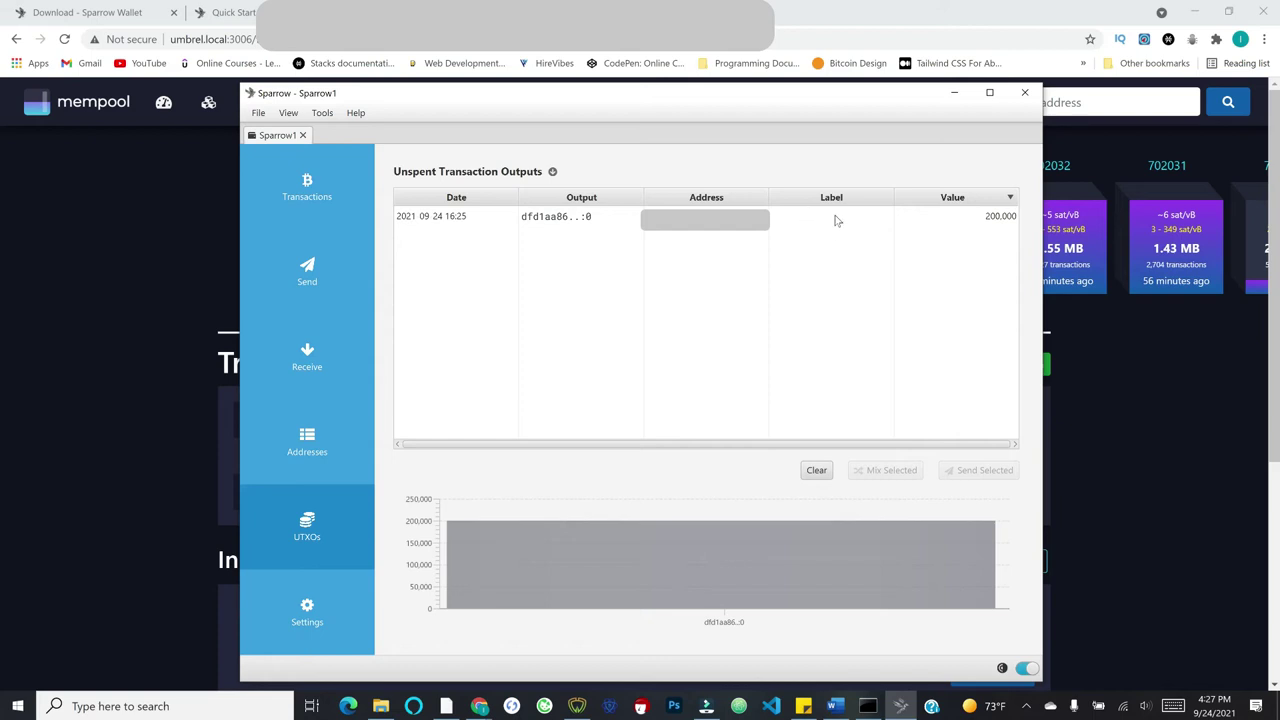
left_click(638, 447)
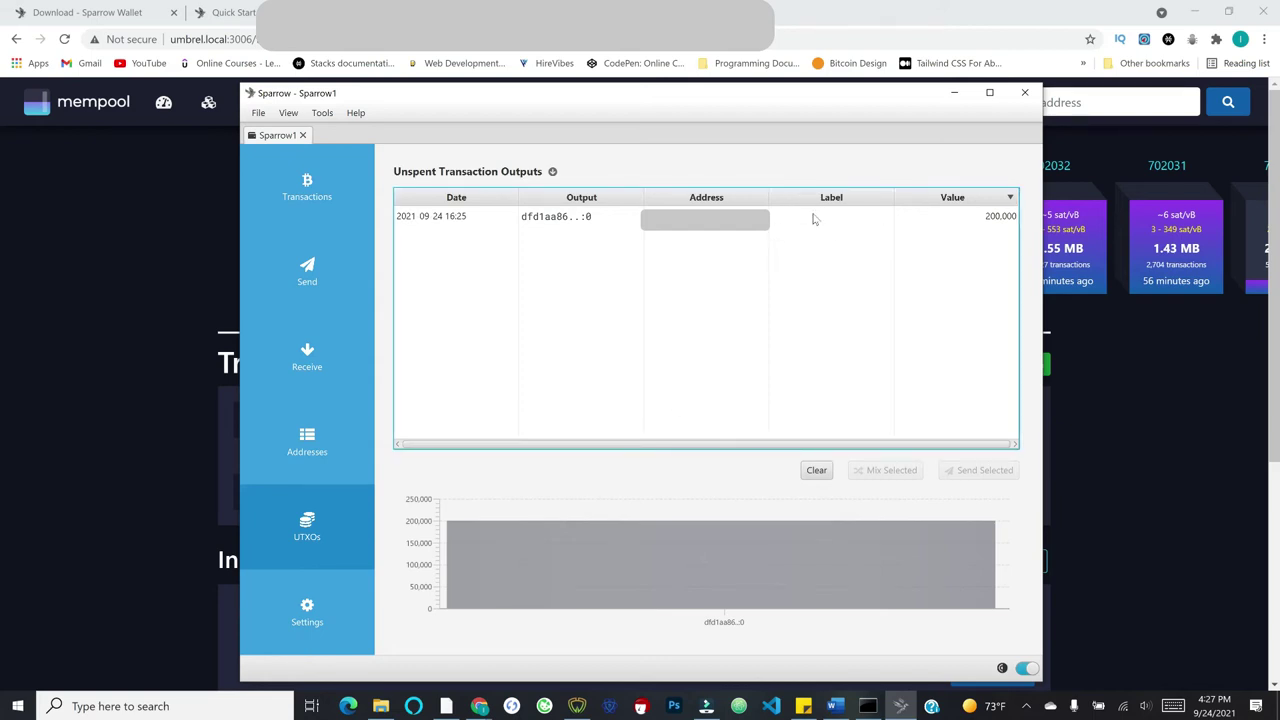
Step: Select the received unspent output, read the first two Whirlpool mixing configuration pages, and cancel the mix
left_click(475, 220)
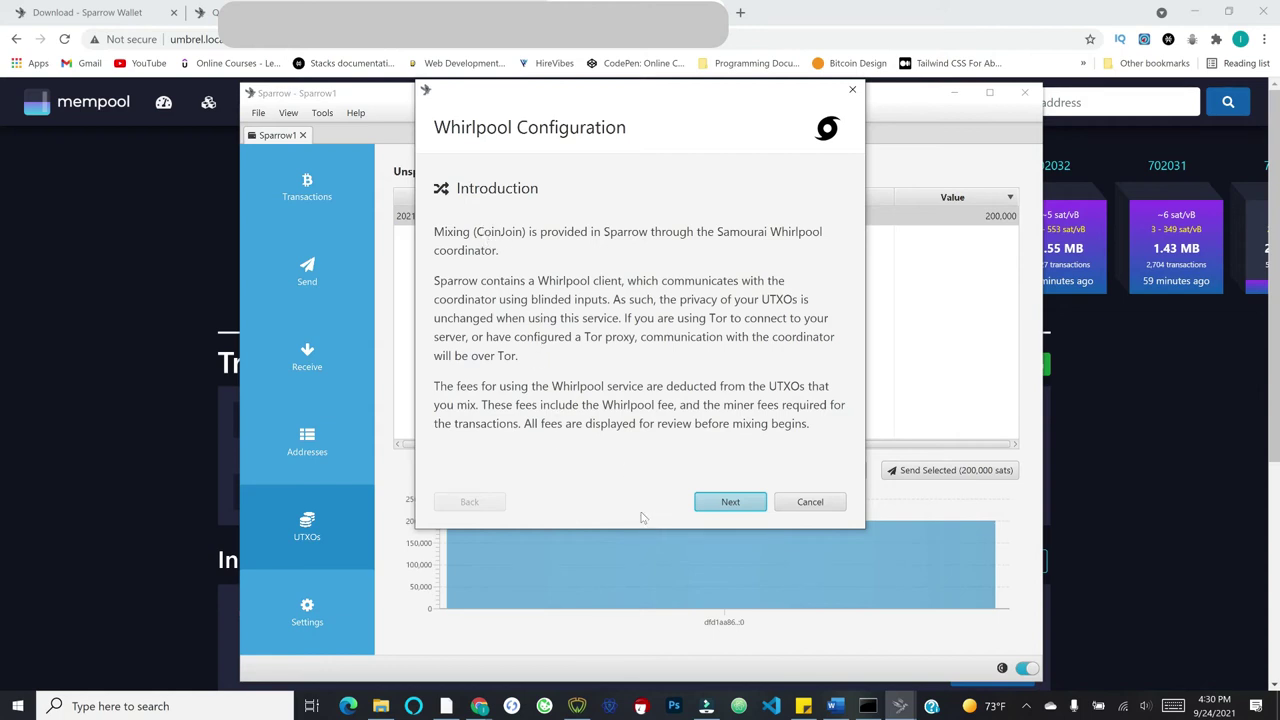
left_click(702, 501)
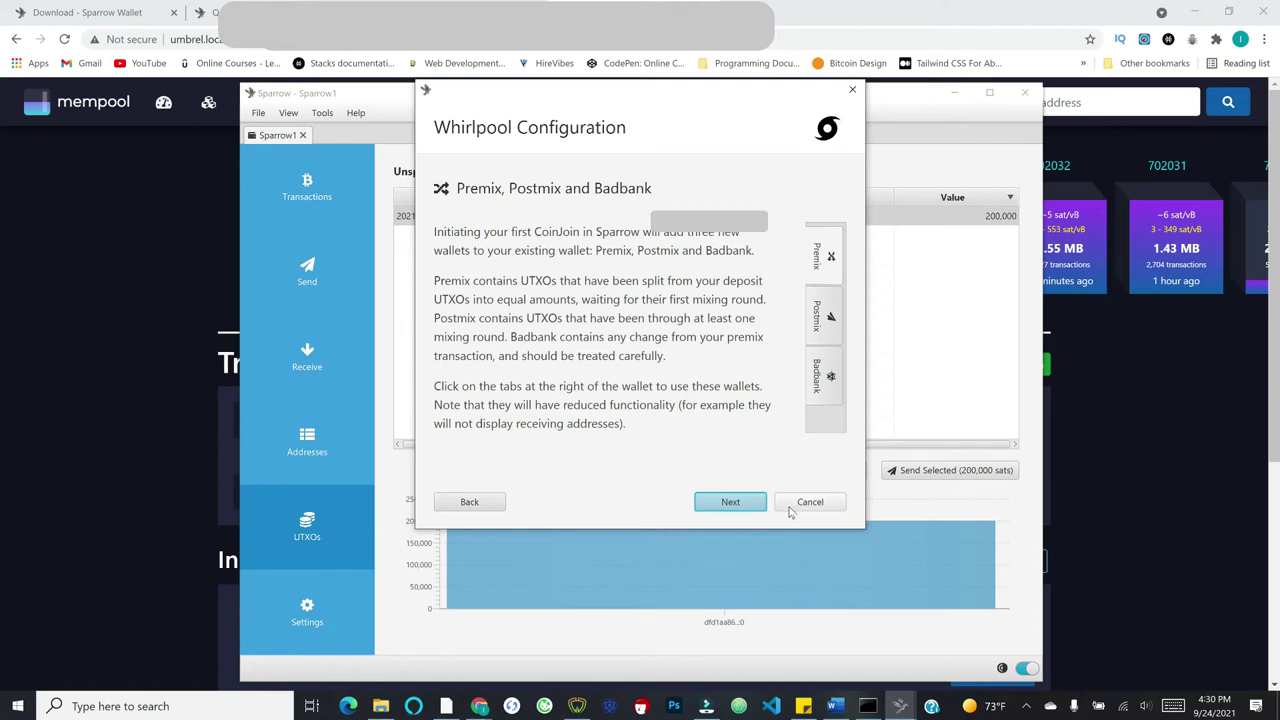
left_click(810, 502)
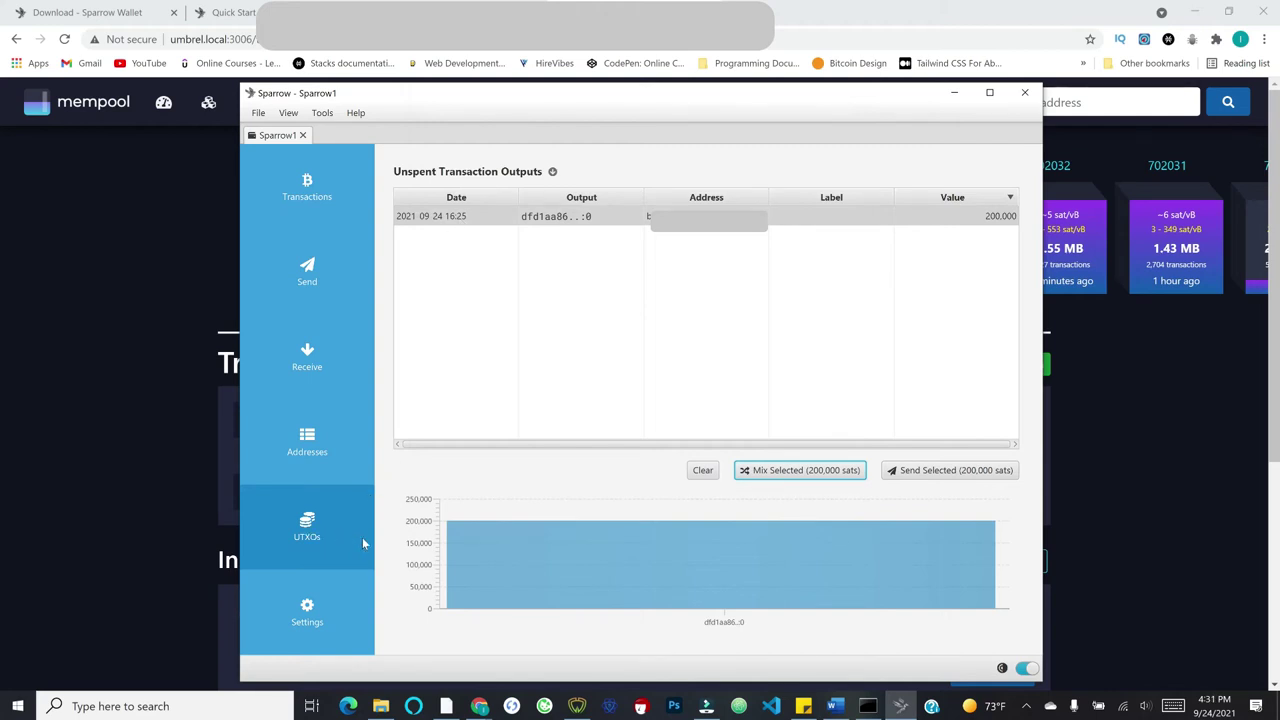
Step: Check the Addresses page and open an empty payment form at its recipient field
left_click(339, 464)
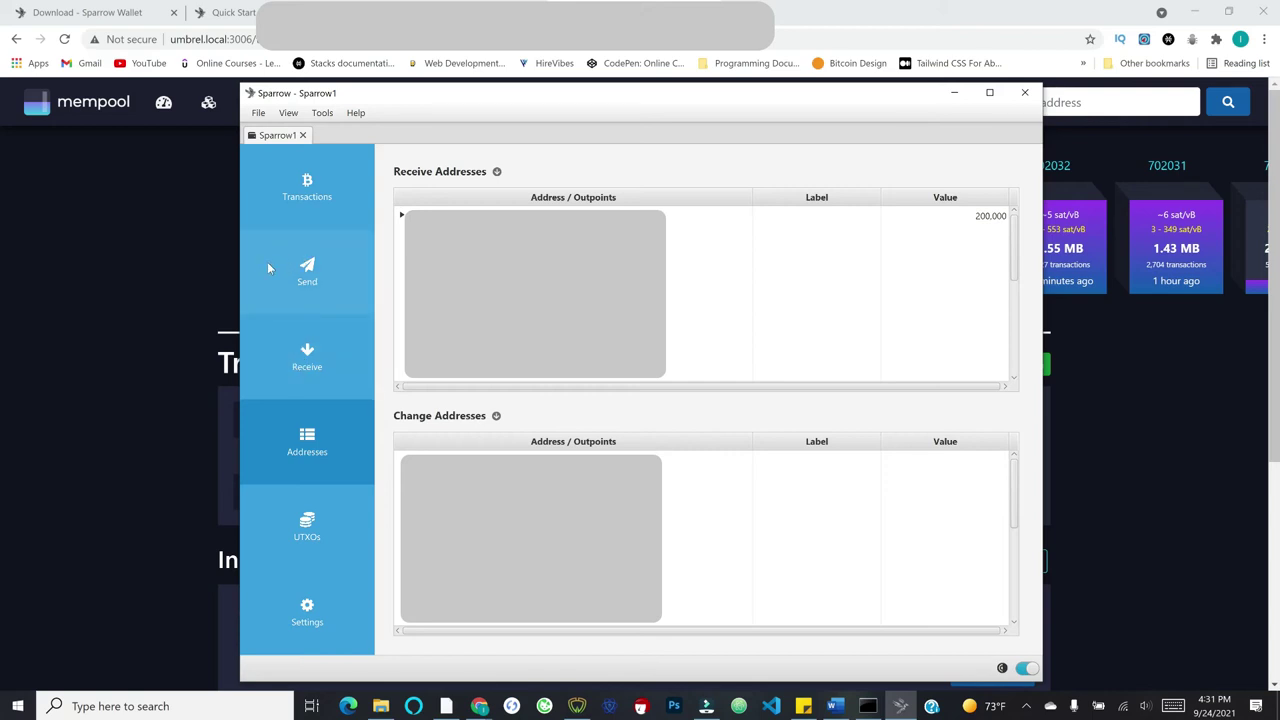
left_click(300, 270)
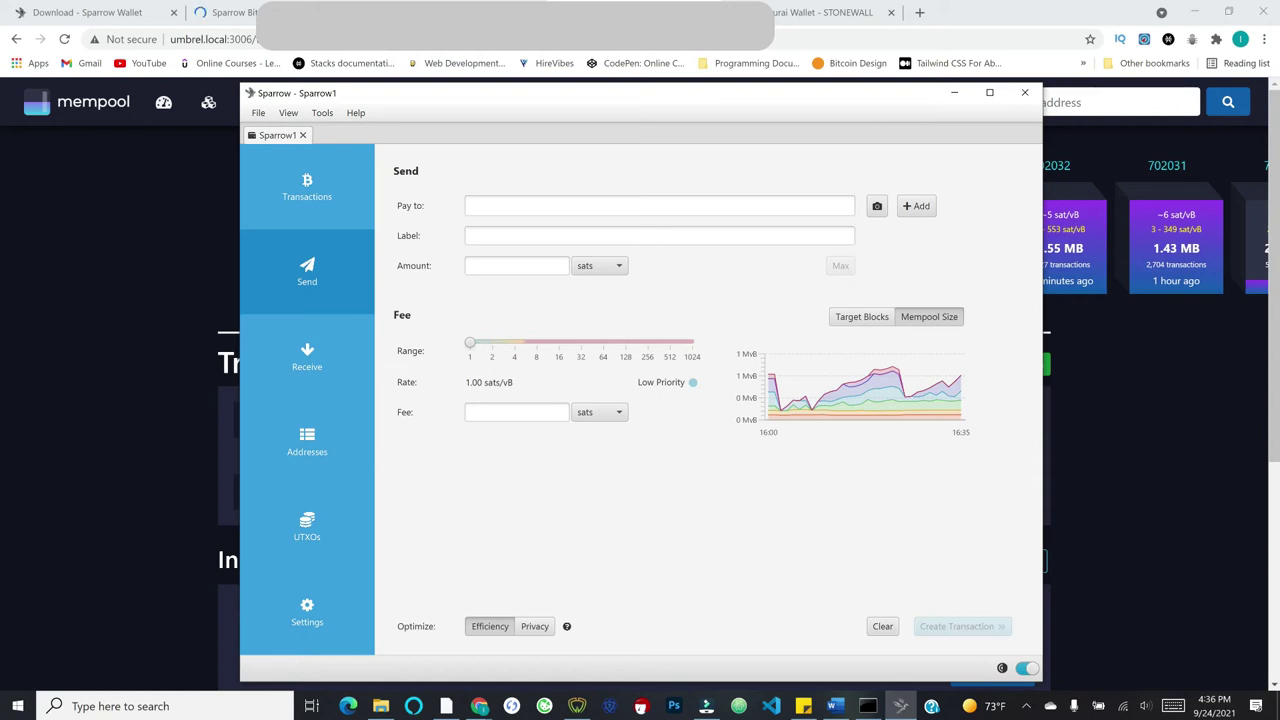
left_click(545, 205)
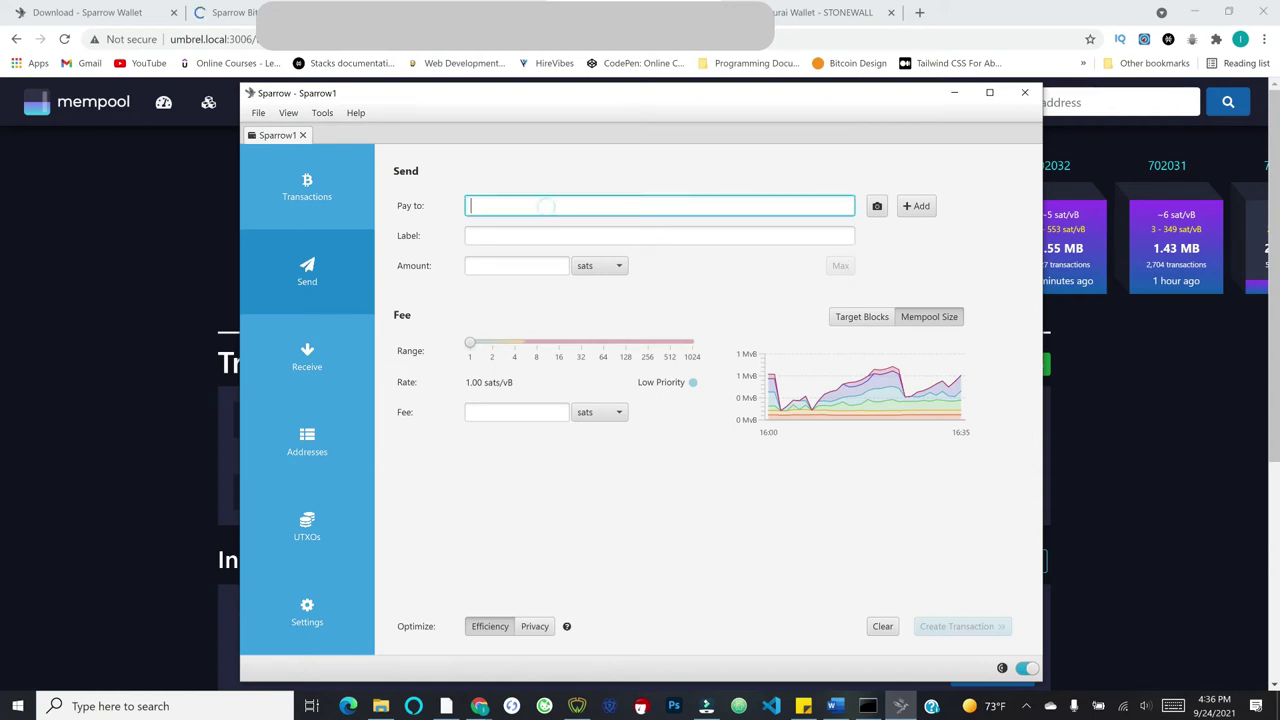
Step: Try adding extra recipients to the payment and remove them, leaving a single recipient
left_click(921, 207)
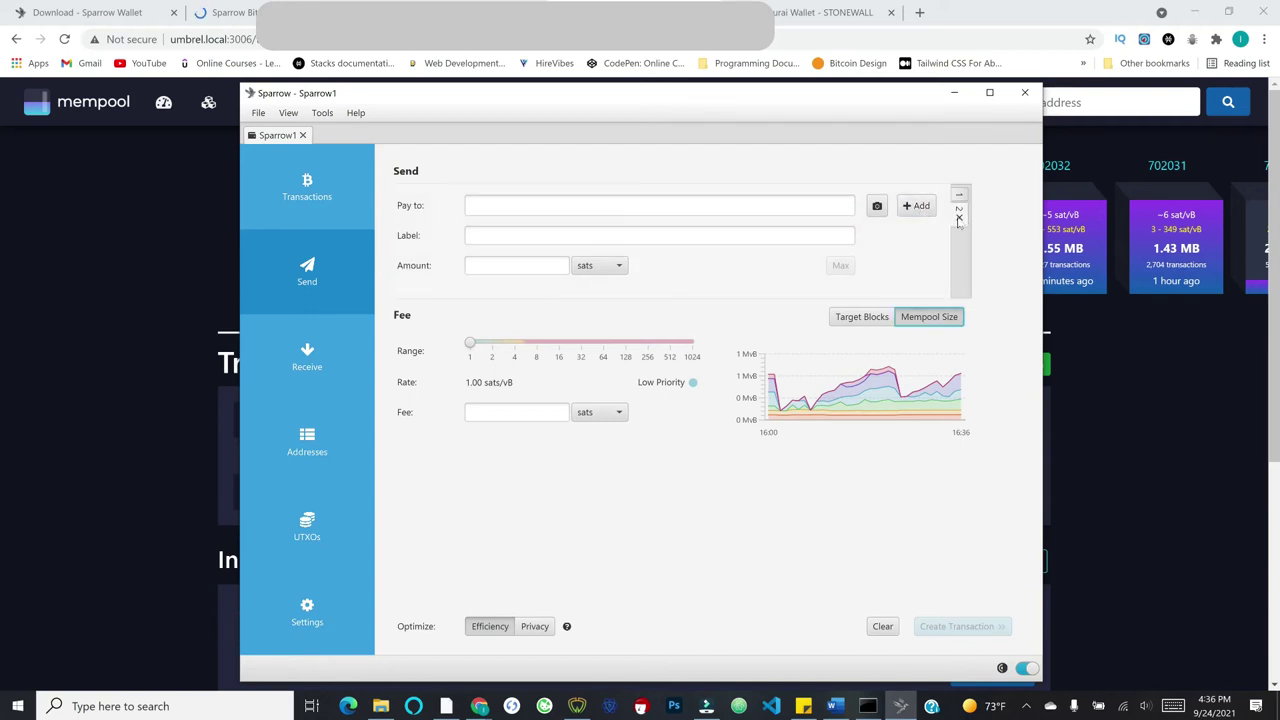
left_click(958, 218)
left_click(916, 205)
left_click(959, 232)
left_click(959, 220)
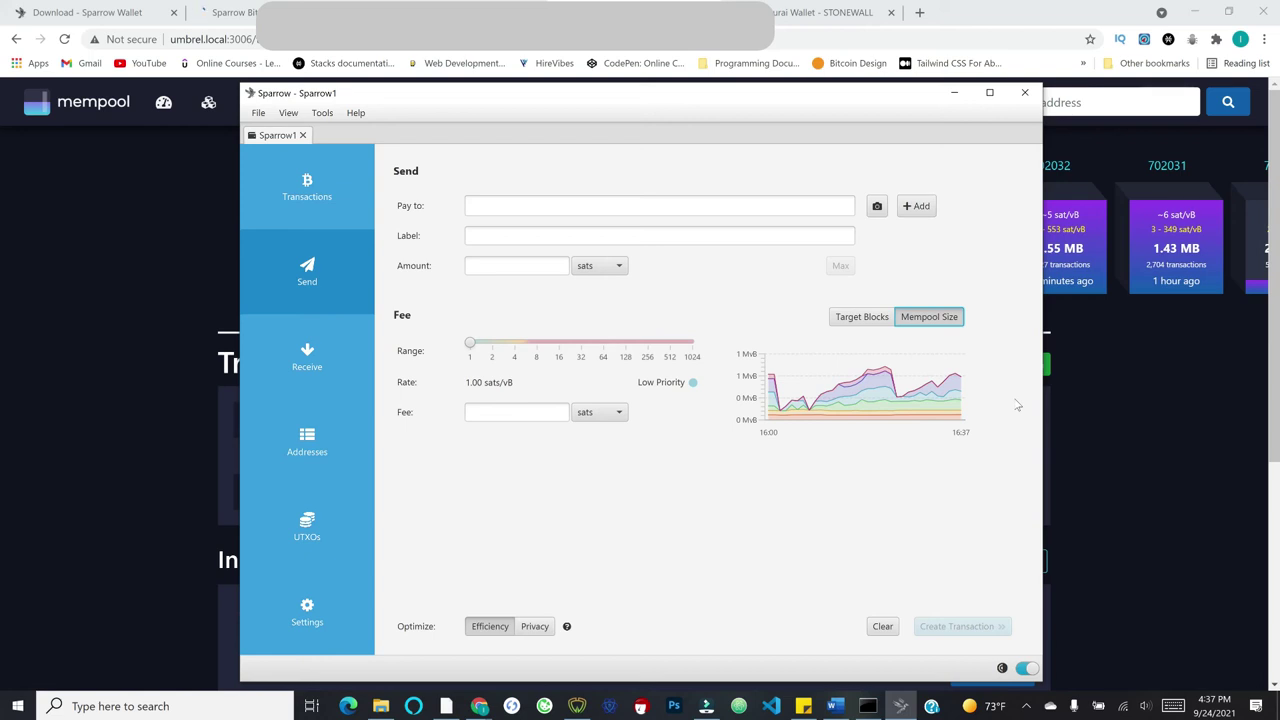
Step: Examine the fee range and try the Privacy optimization, returning the payment to Efficiency
mouse_move(920, 399)
mouse_move(470, 343)
left_mouse_down()
mouse_move(603, 345)
mouse_move(465, 360)
left_mouse_up()
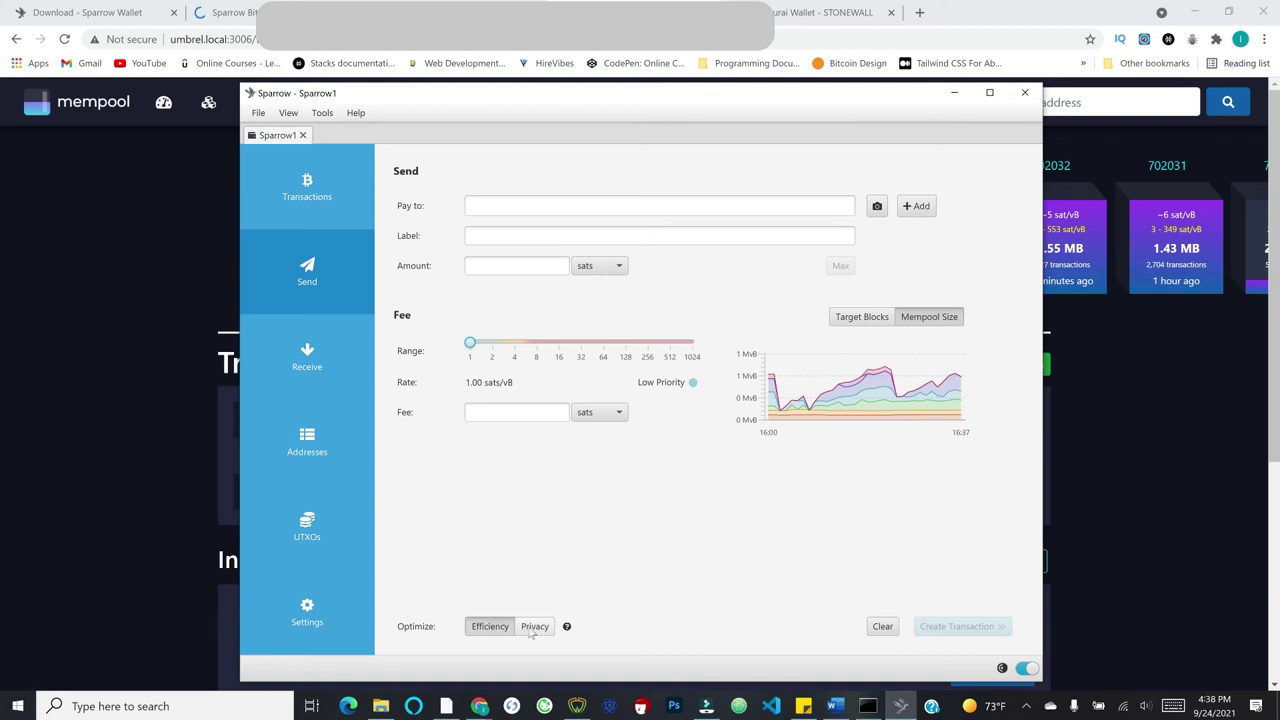
left_click(534, 627)
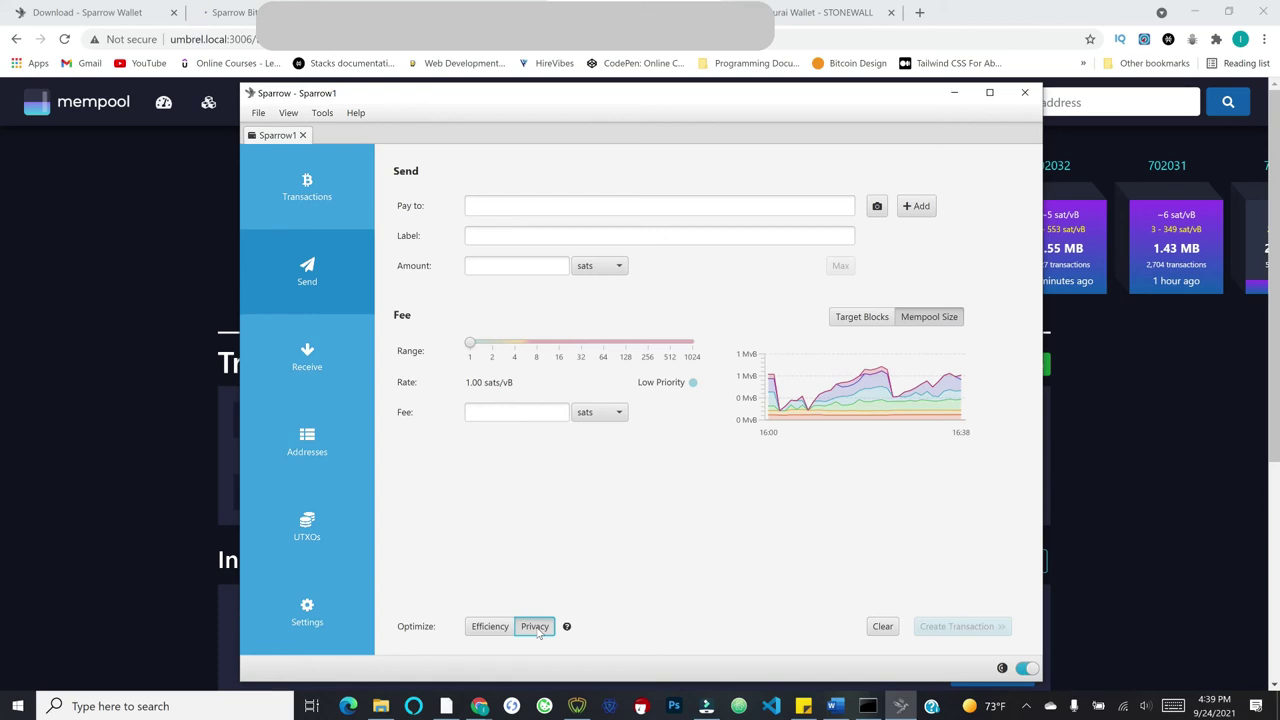
left_click(503, 620)
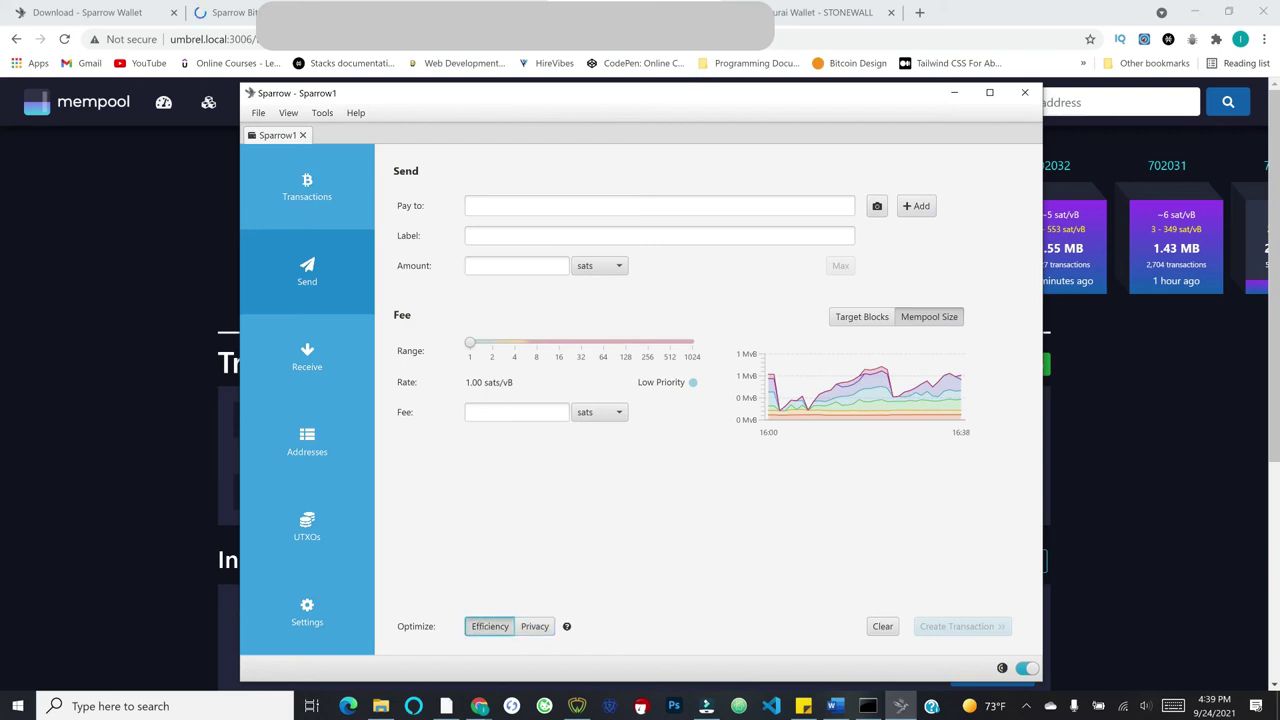
Step: Paste the recipient's bitcoin address into the payment and label it "wasabi"
left_click(531, 204)
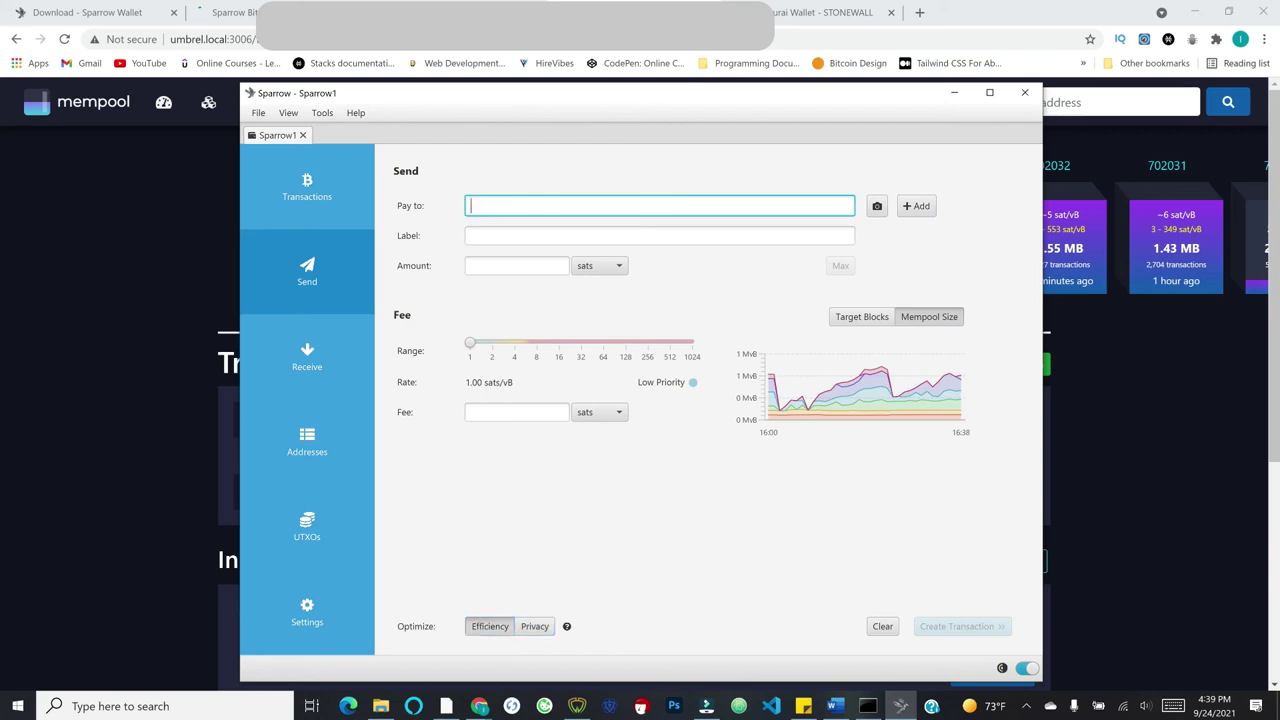
key("ctrl+v")
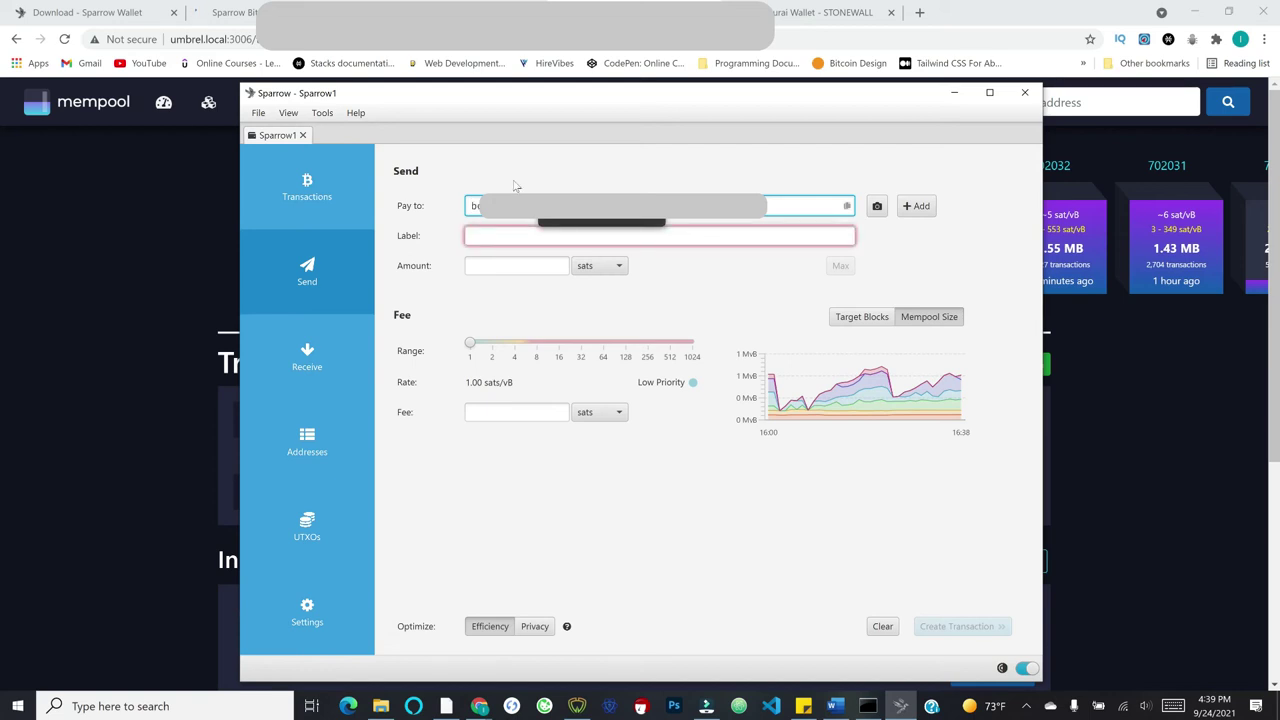
key("Tab")
type("wasa")
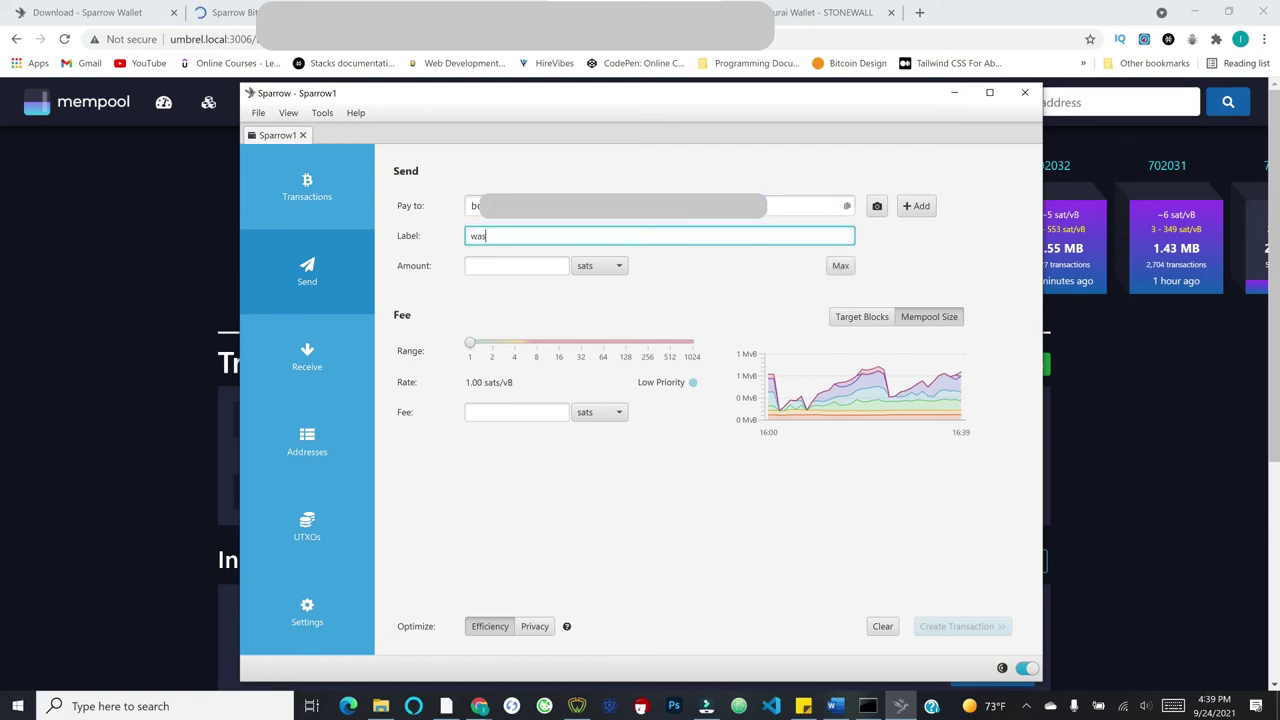
type("bi")
left_click(412, 292)
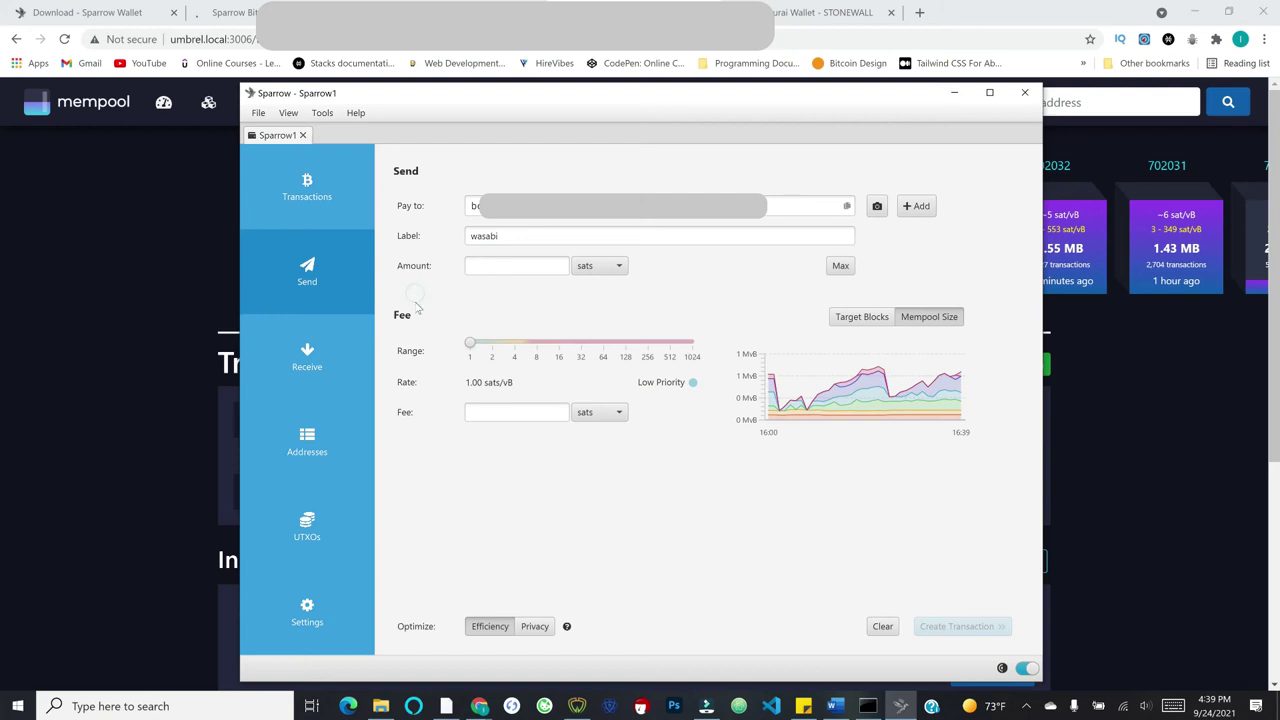
Step: Set the payment amount to 100,000 sats and the fee rate to about 2.11 sats/vB
left_click(491, 268)
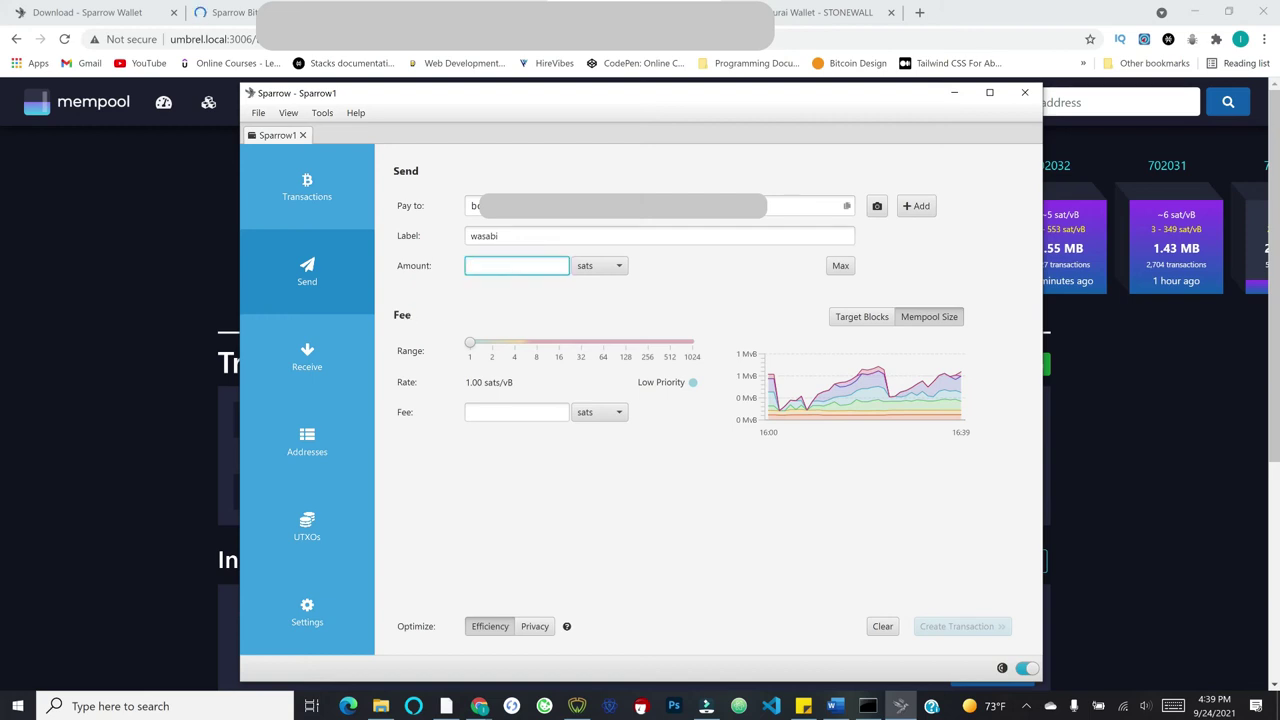
type("100,000")
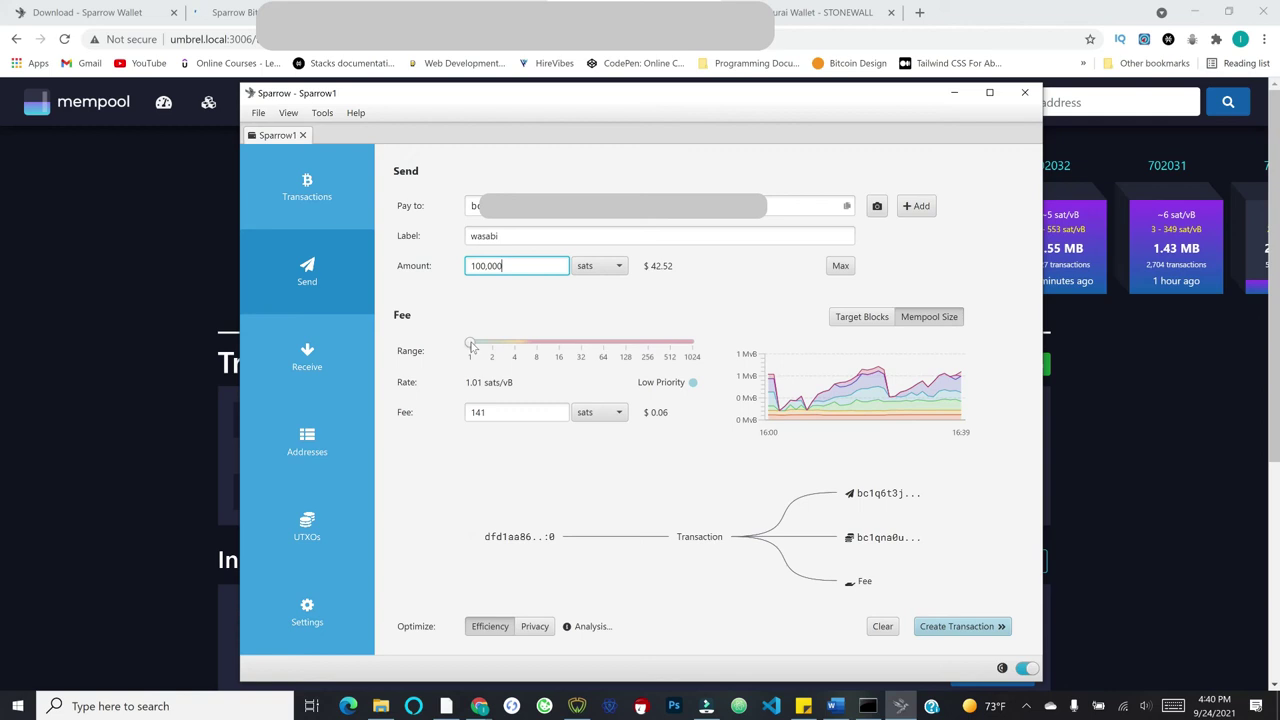
left_click_drag(472, 346, 524, 346)
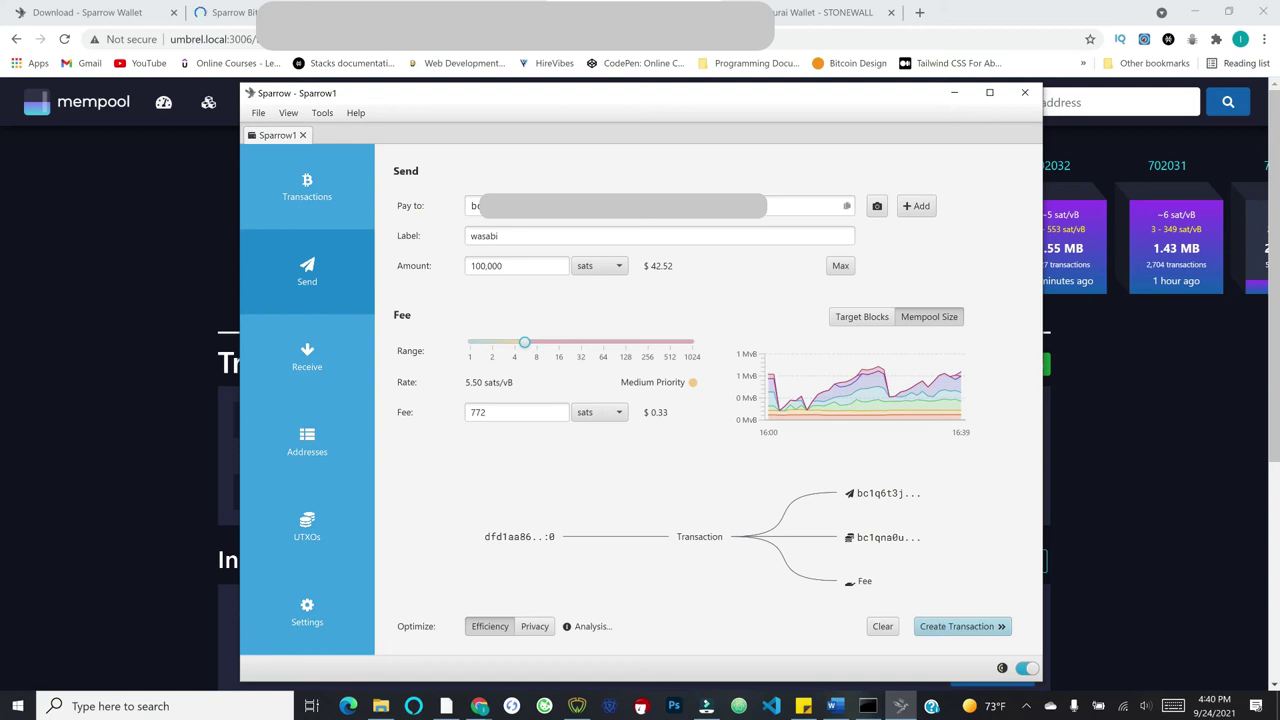
left_click_drag(524, 345, 493, 349)
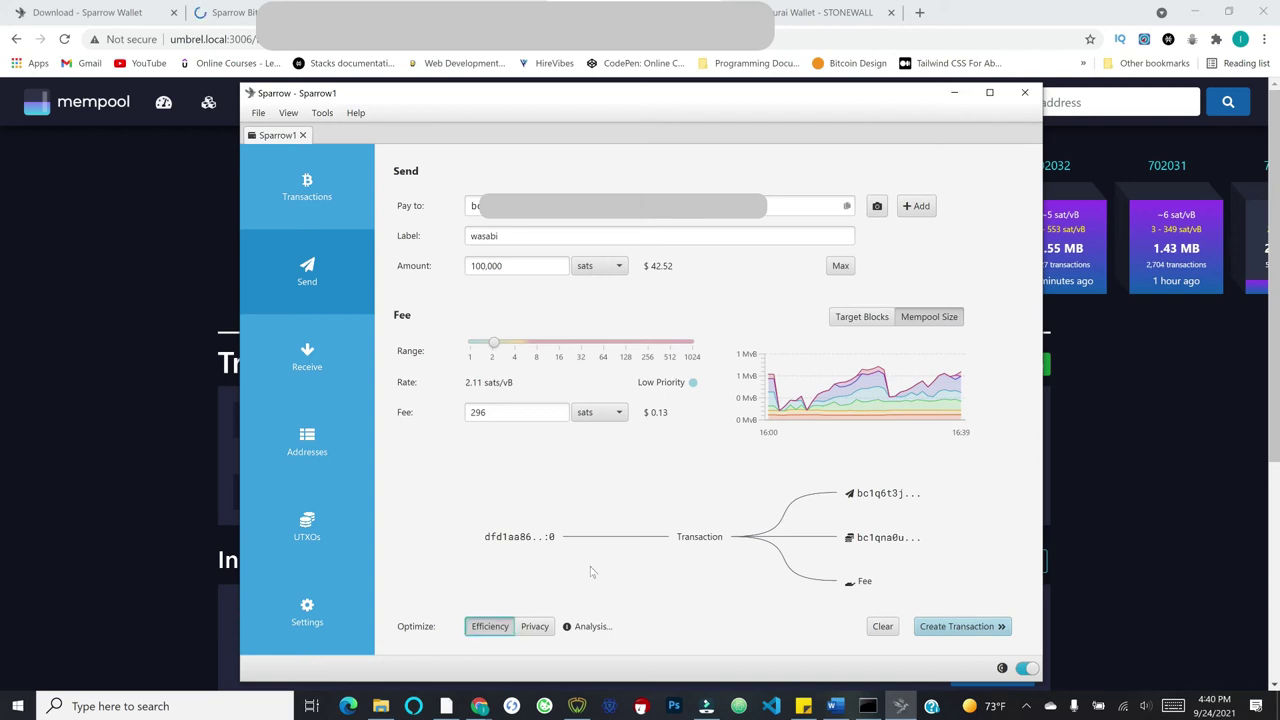
Step: Preview the created transaction and close it, comparing the Privacy and Efficiency optimizations and ending on Efficiency
left_click(530, 632)
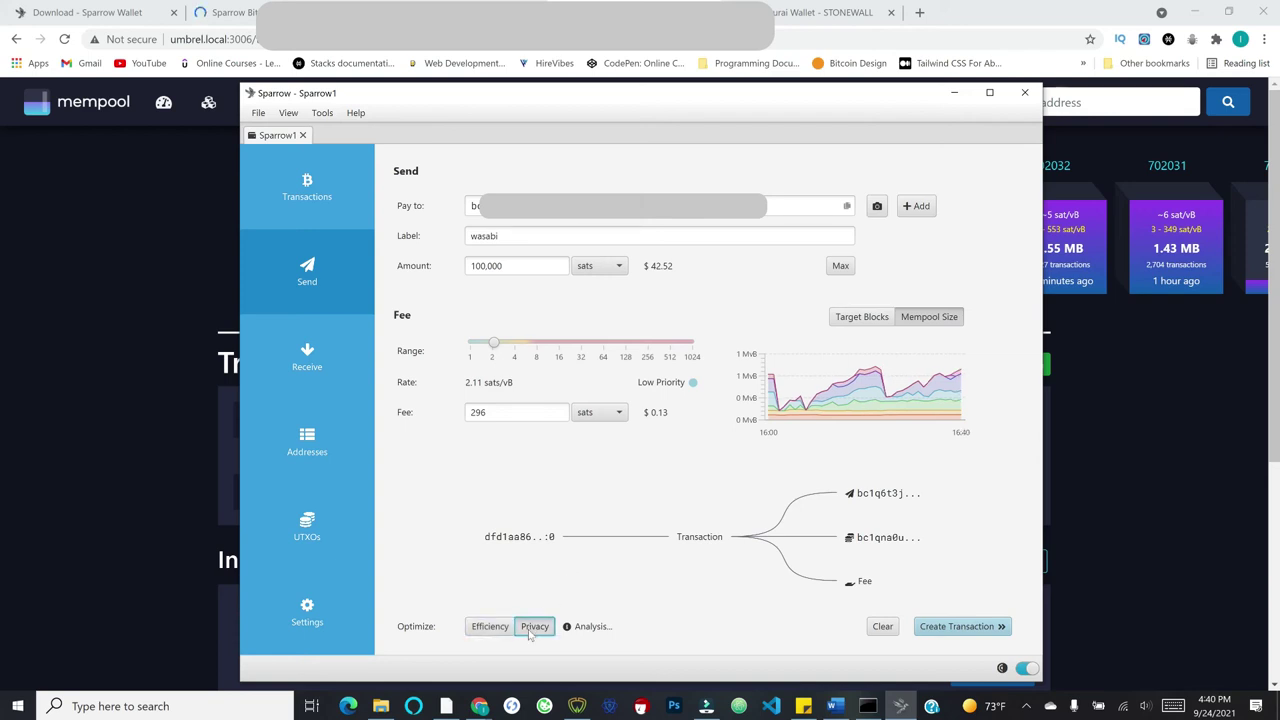
left_click(955, 627)
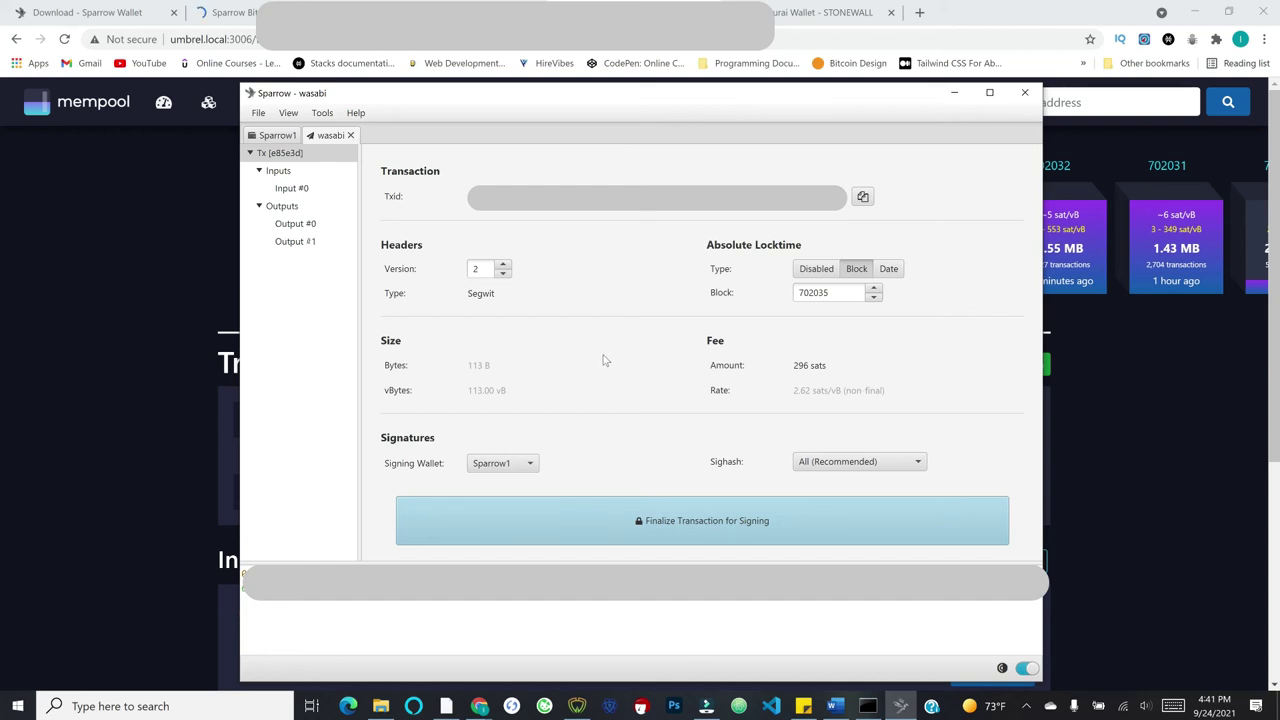
left_click(351, 135)
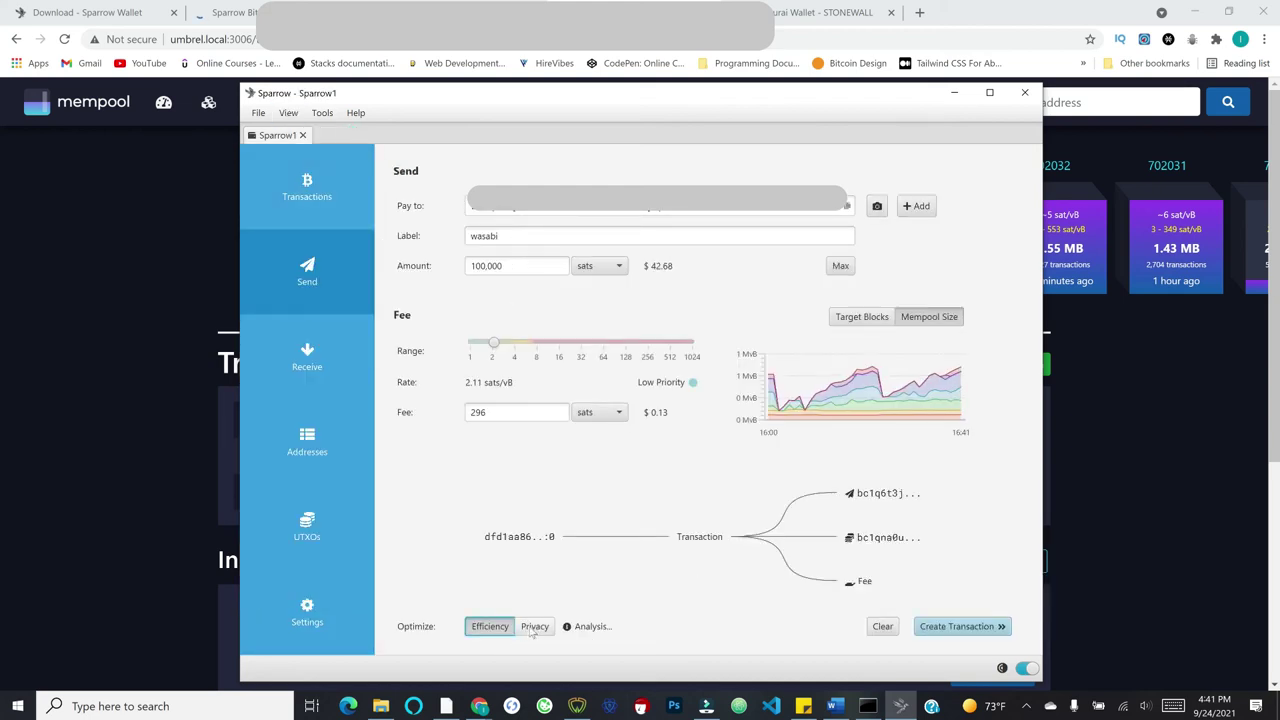
left_click(532, 628)
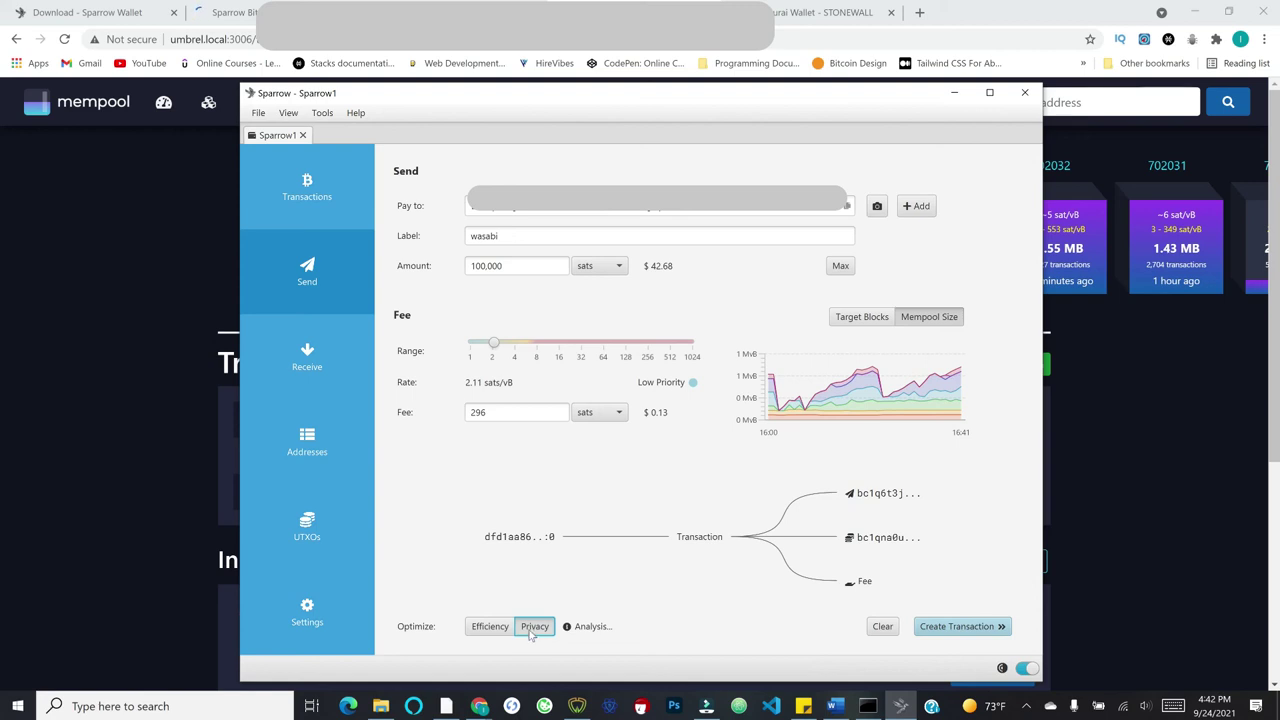
left_click(490, 630)
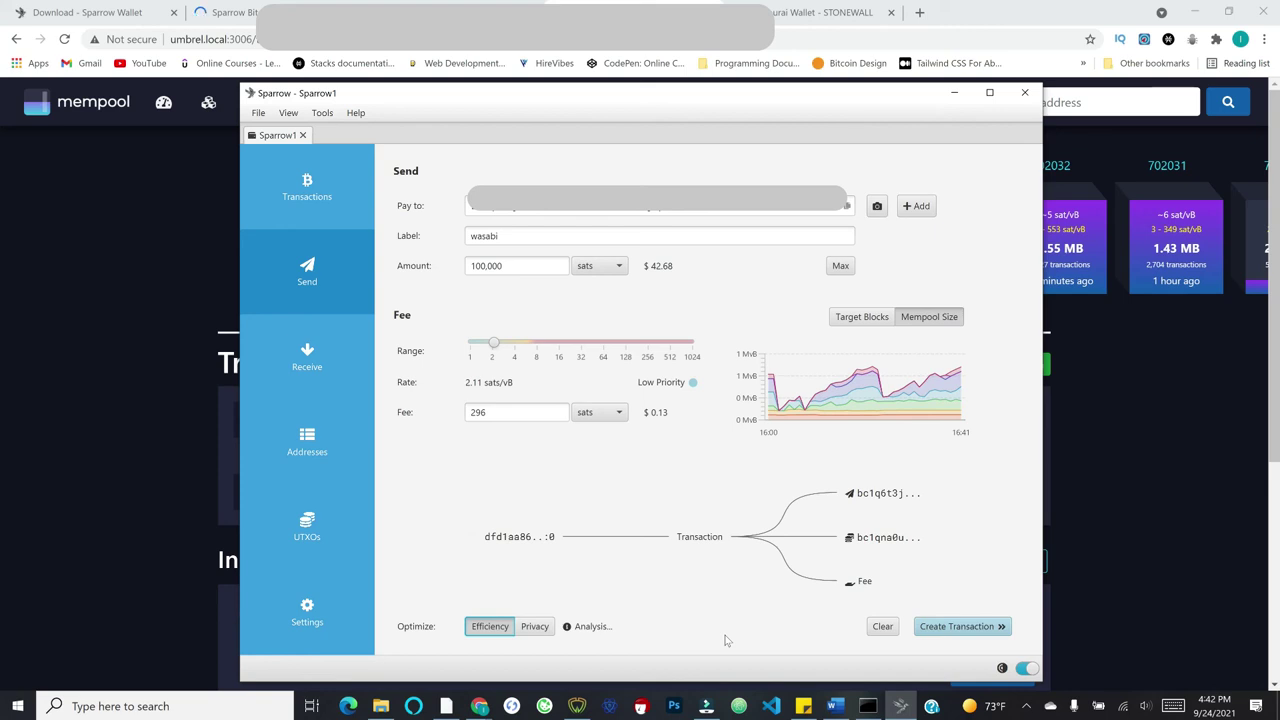
Step: Create the 100,000 sats "wasabi" transaction and finalize it for signing
left_click(953, 627)
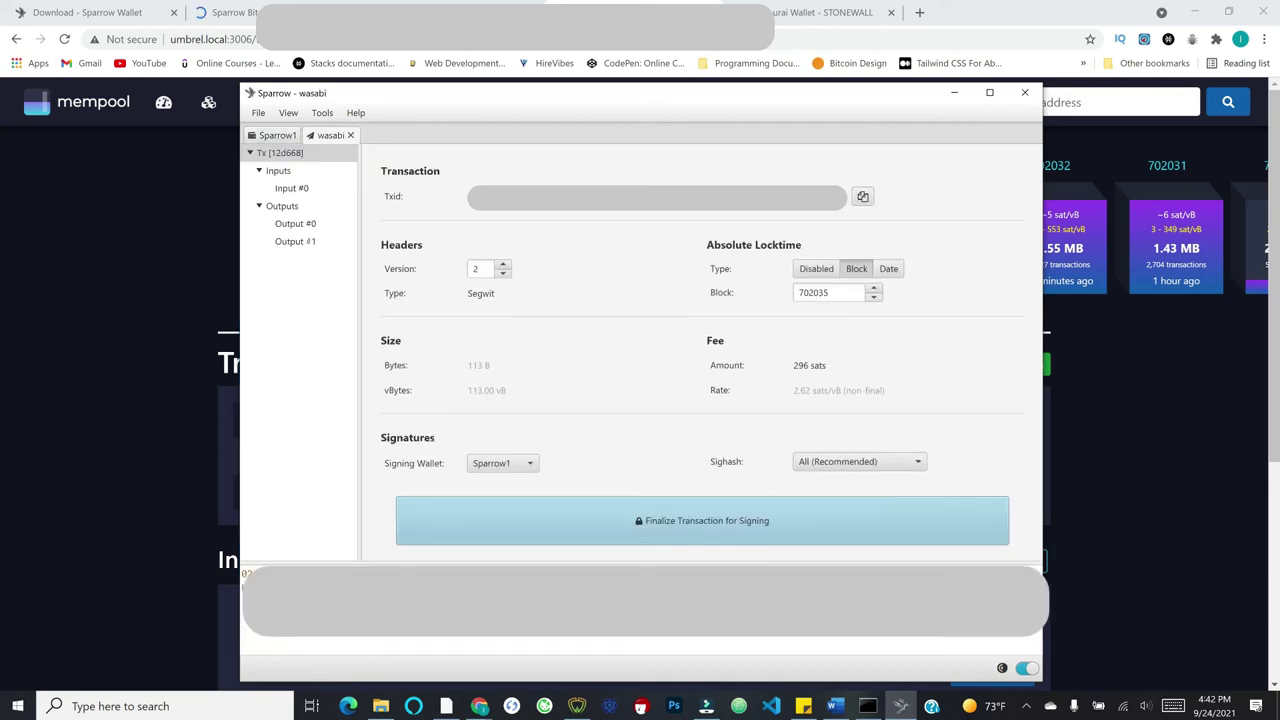
left_click(577, 527)
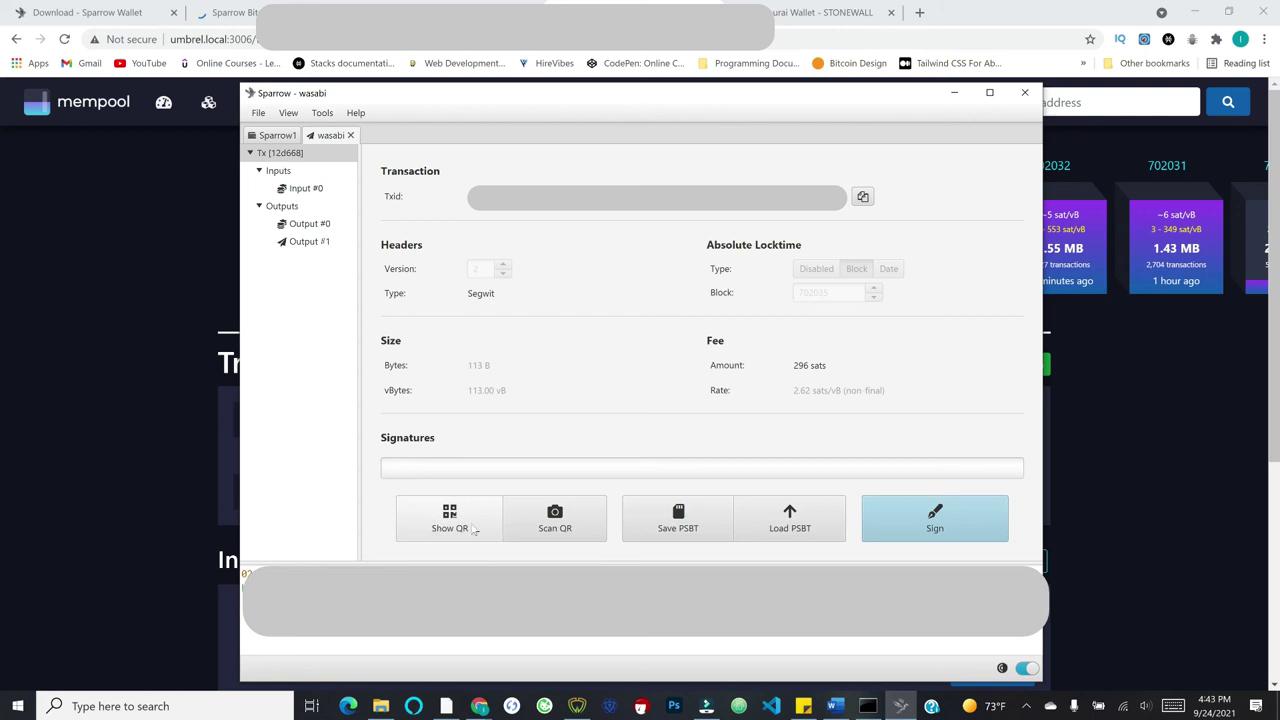
left_click(438, 520)
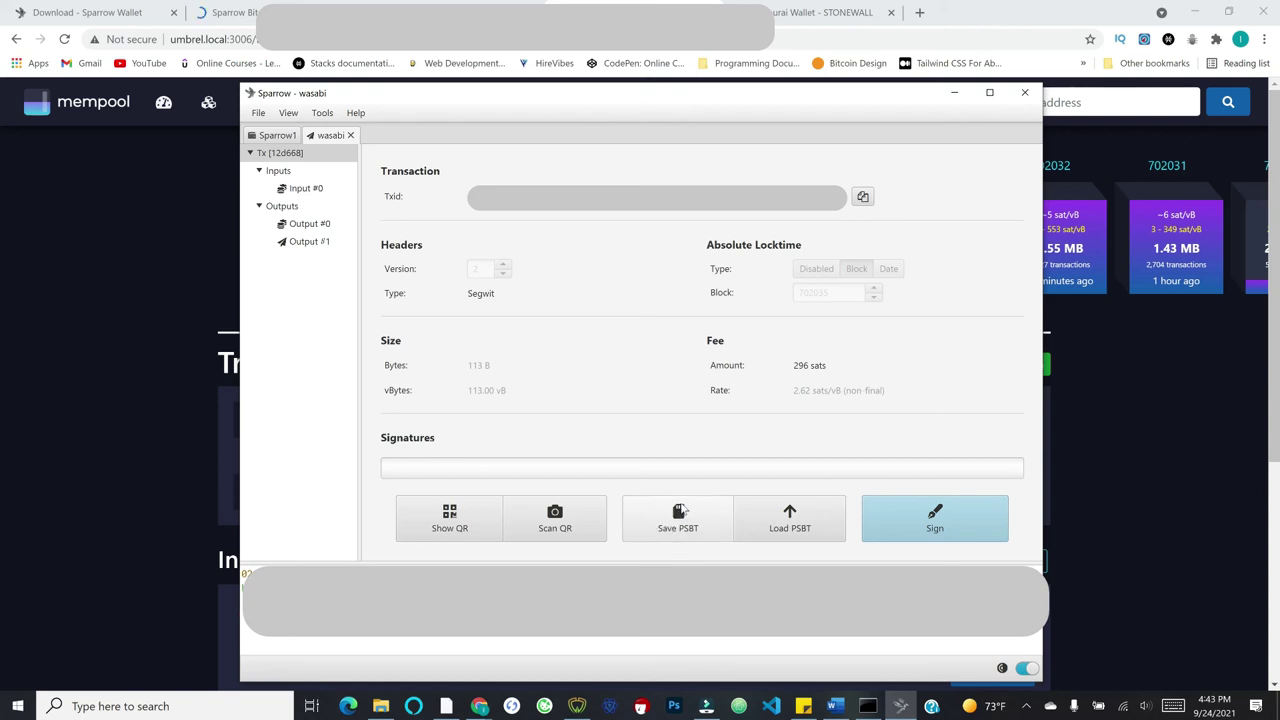
left_click(662, 530)
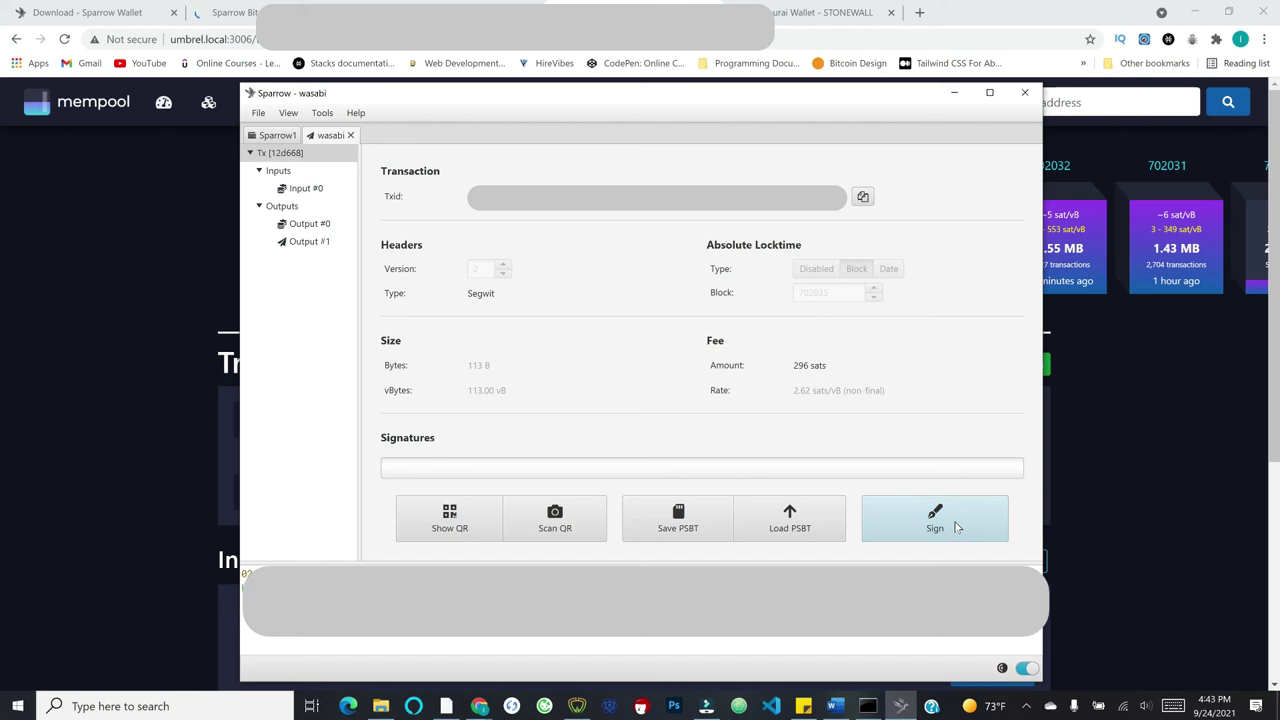
Step: Sign the finalized transaction, unlocking the Sparrow1 wallet with its password
left_click(957, 527)
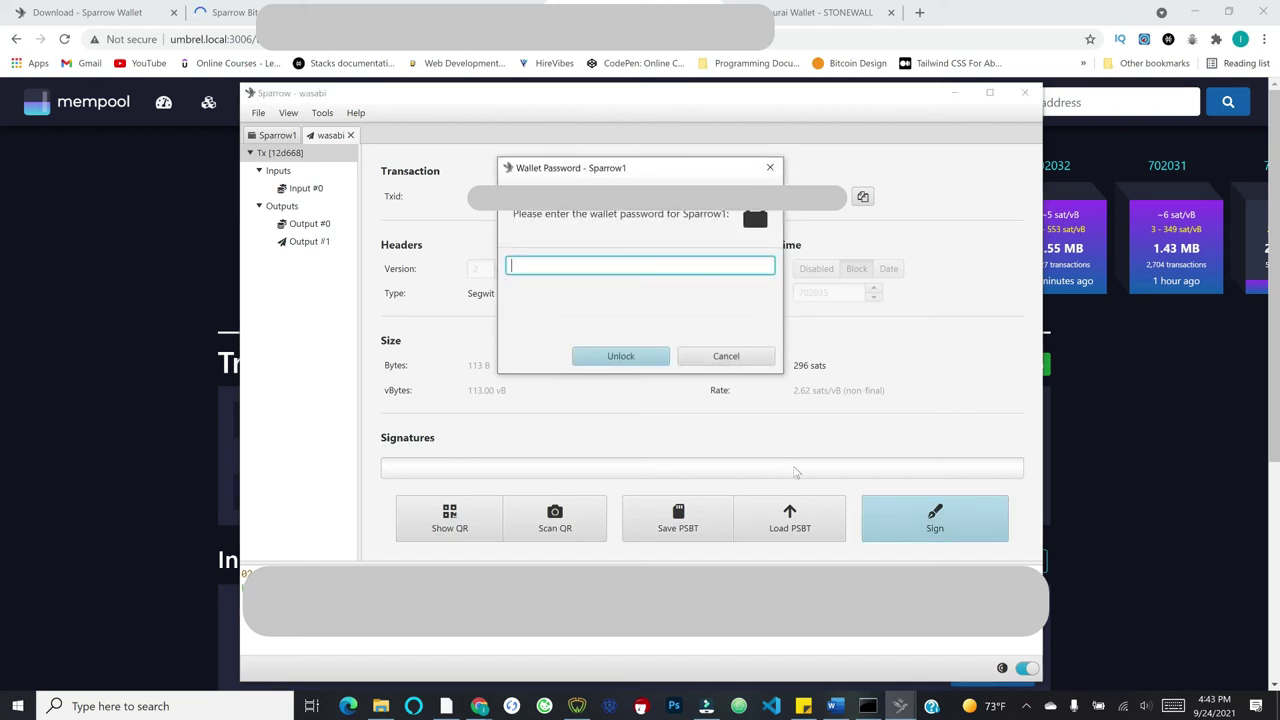
left_click(560, 268)
left_click(620, 356)
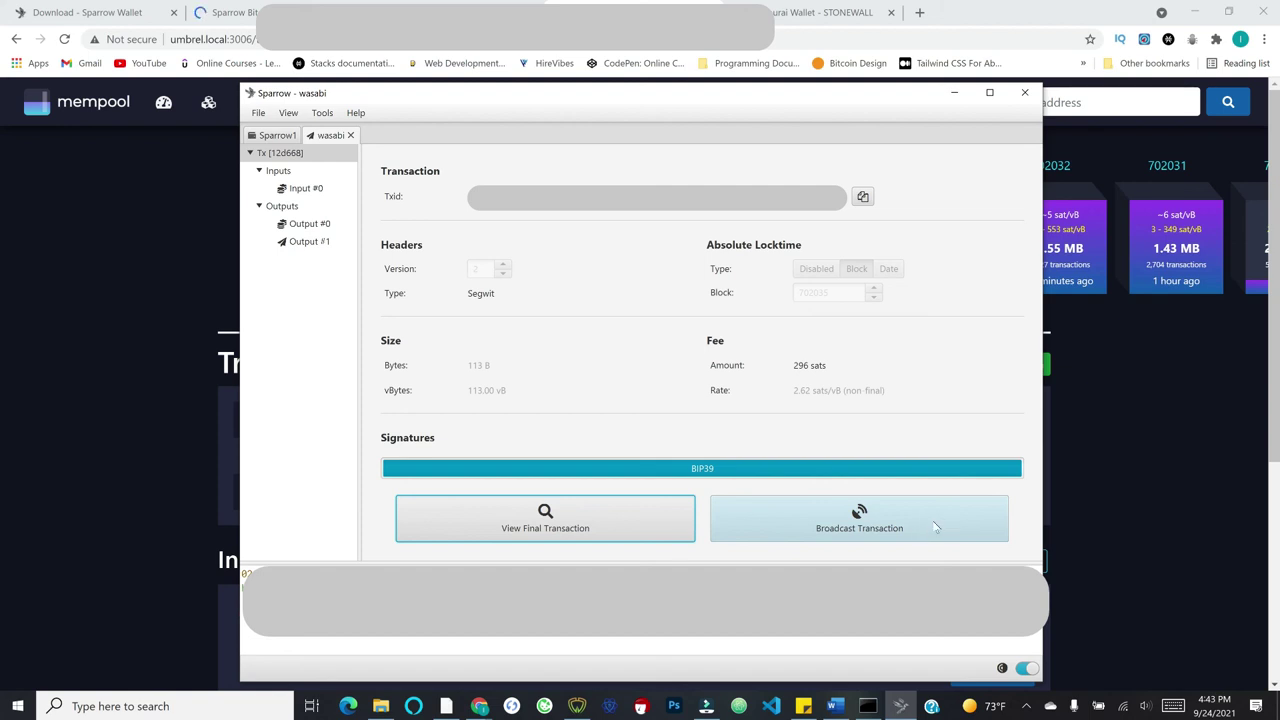
Step: Broadcast the signed transaction and open the Sparrow1 wallet's transaction history
left_click(936, 527)
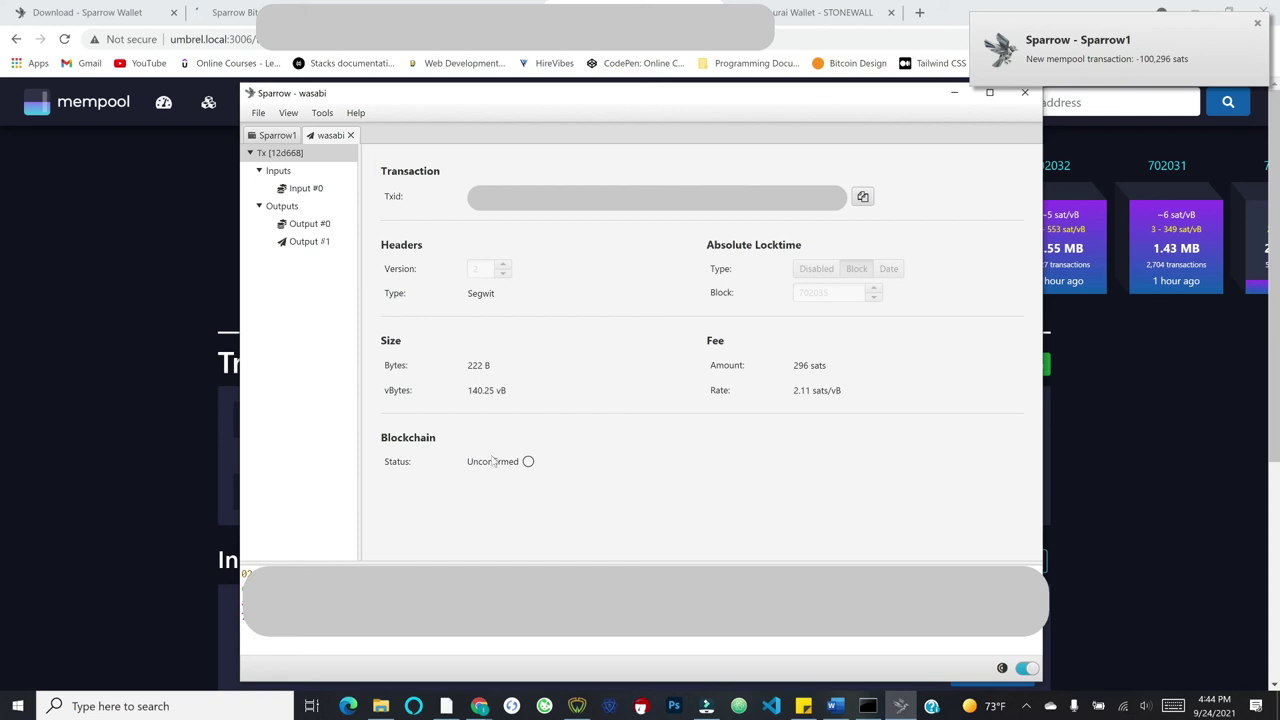
left_click(278, 135)
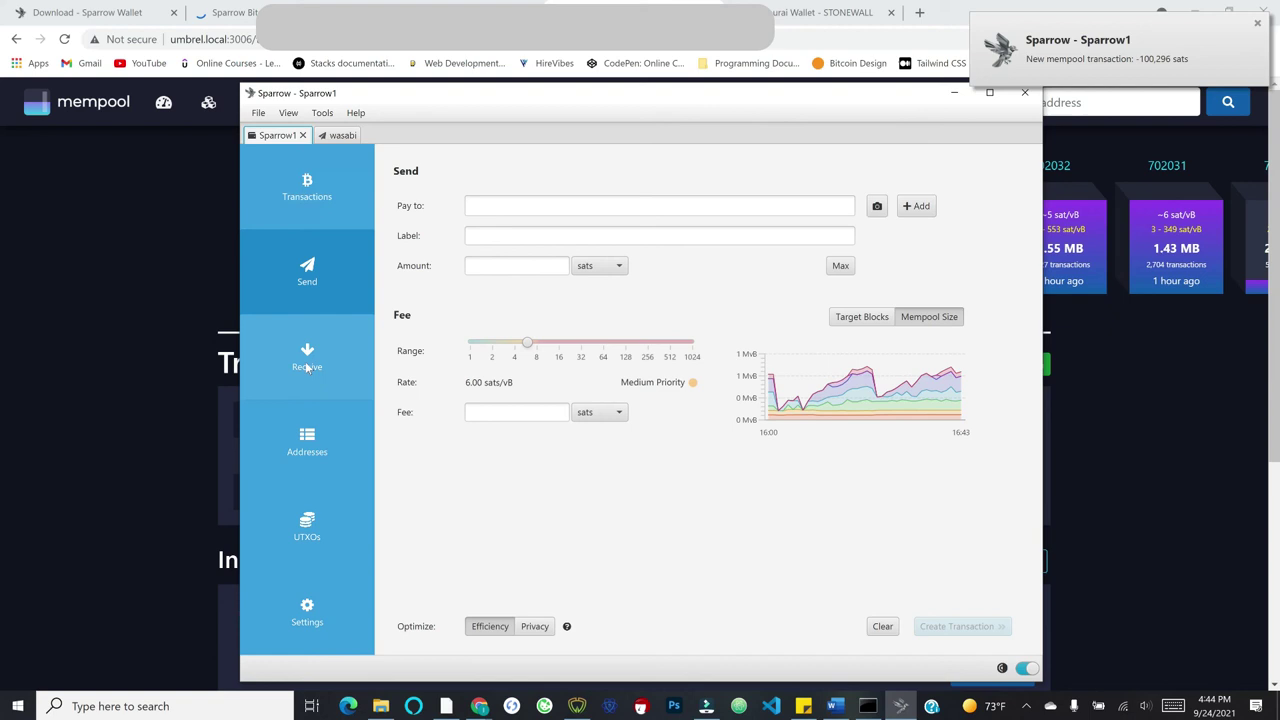
left_click(307, 190)
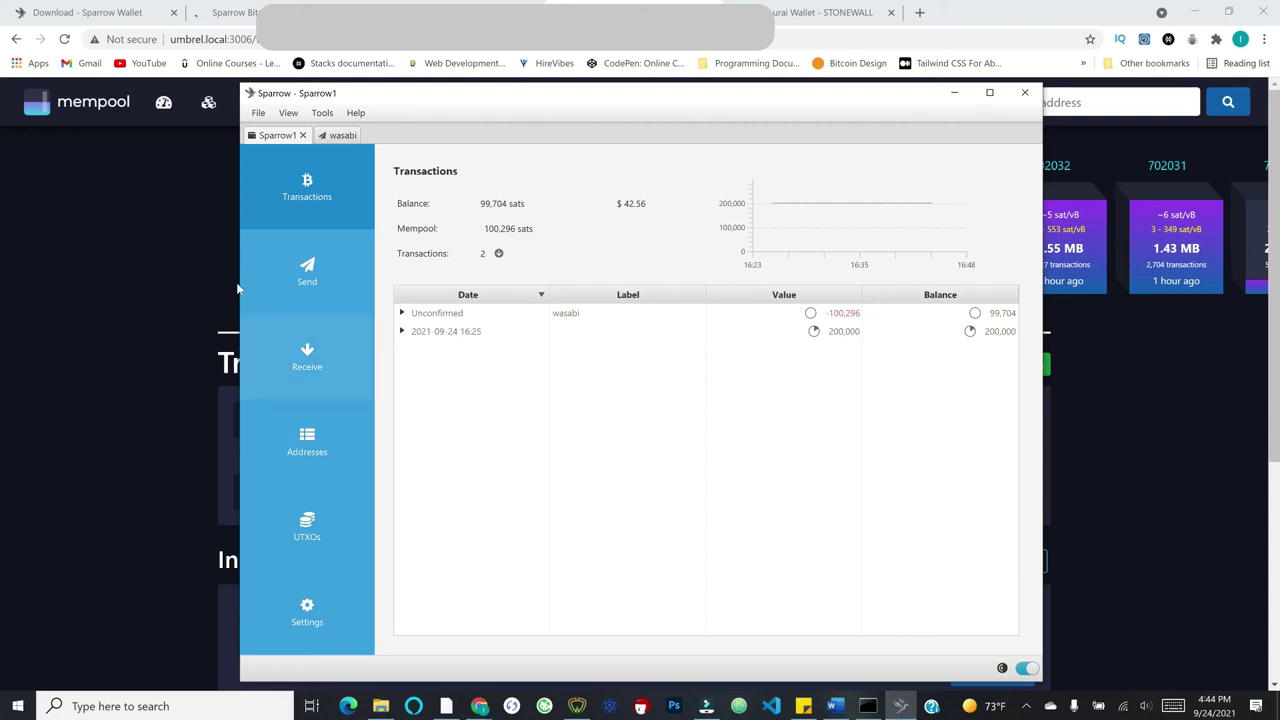
Step: Look over the file commands and switch the application's theme to Dark
left_click(256, 114)
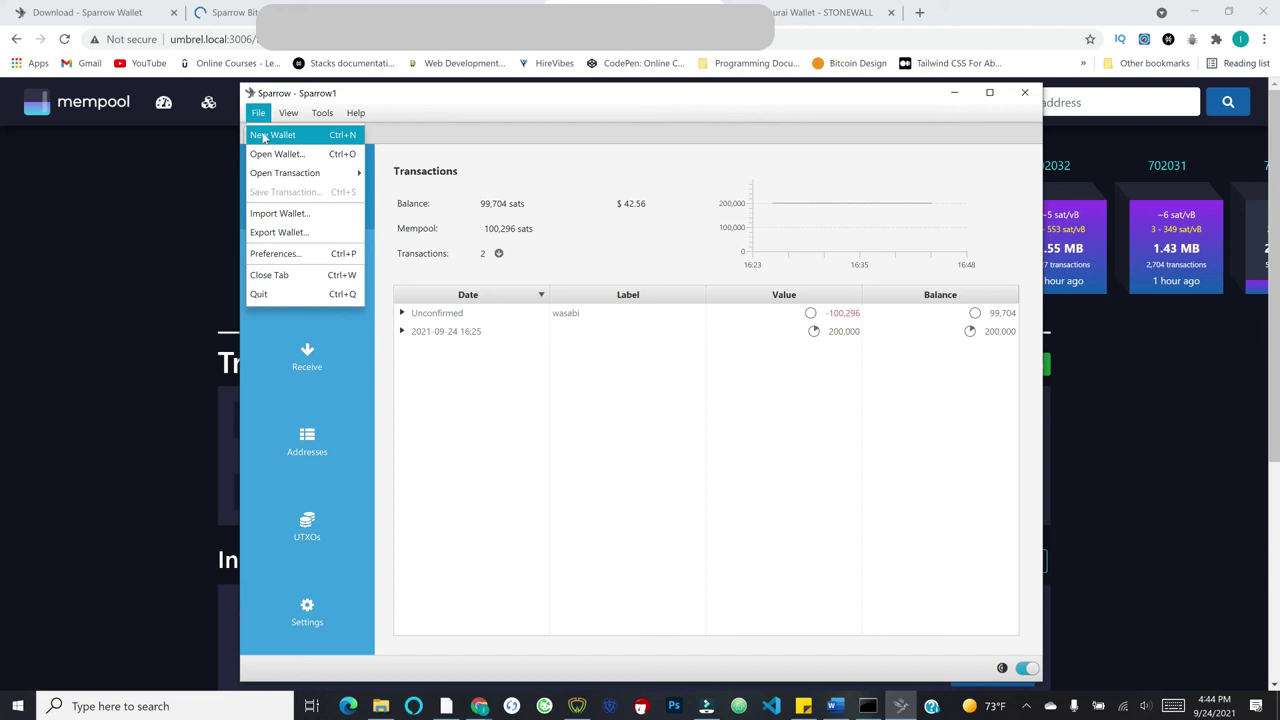
mouse_move(302, 176)
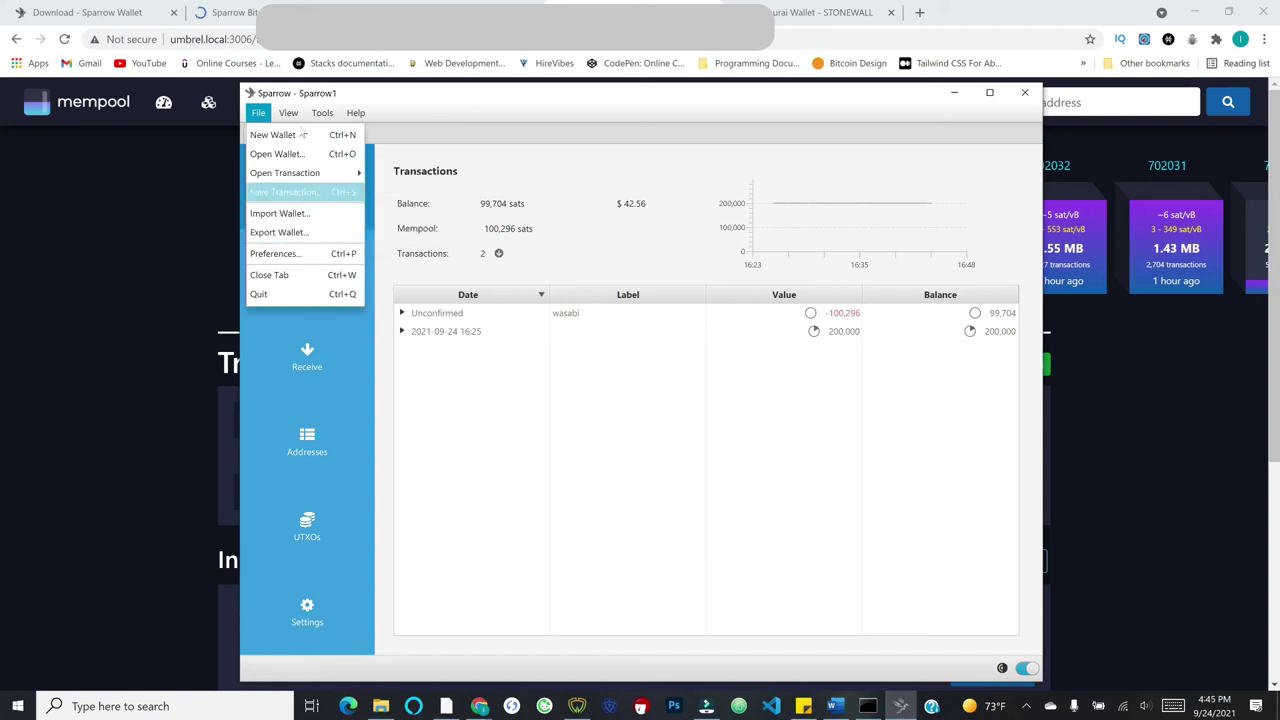
mouse_move(290, 115)
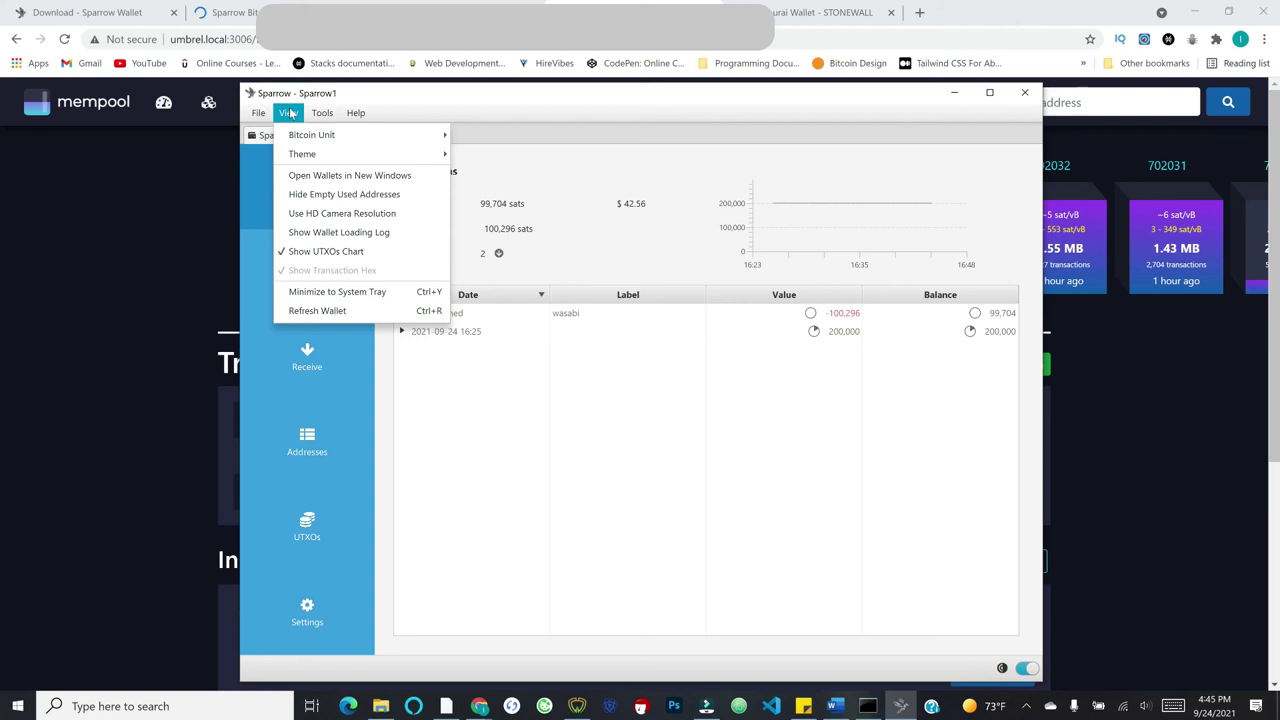
mouse_move(297, 138)
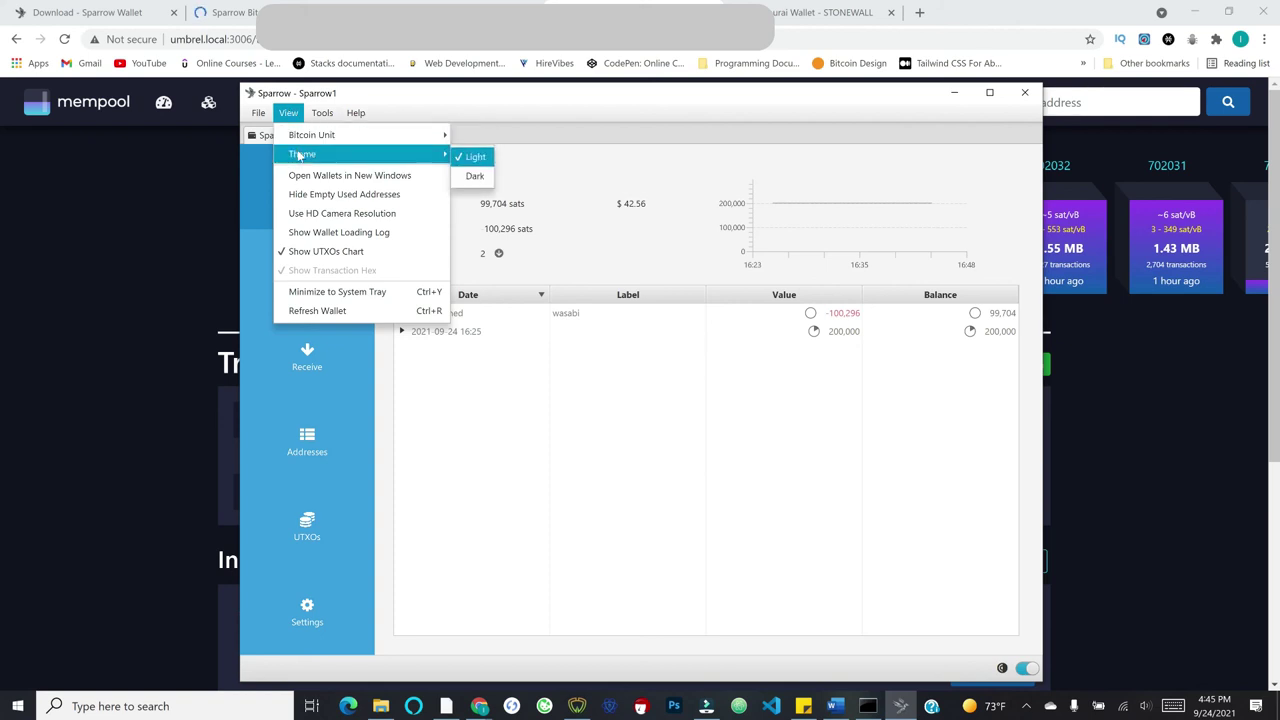
left_click(475, 177)
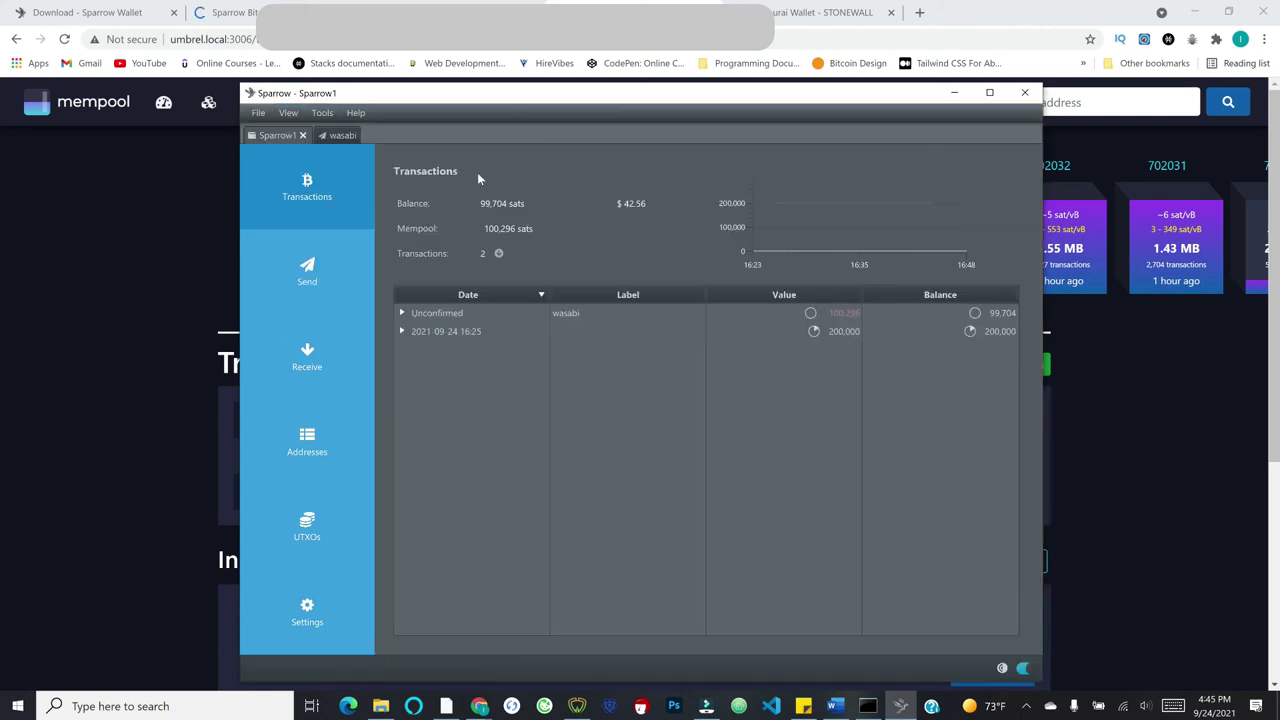